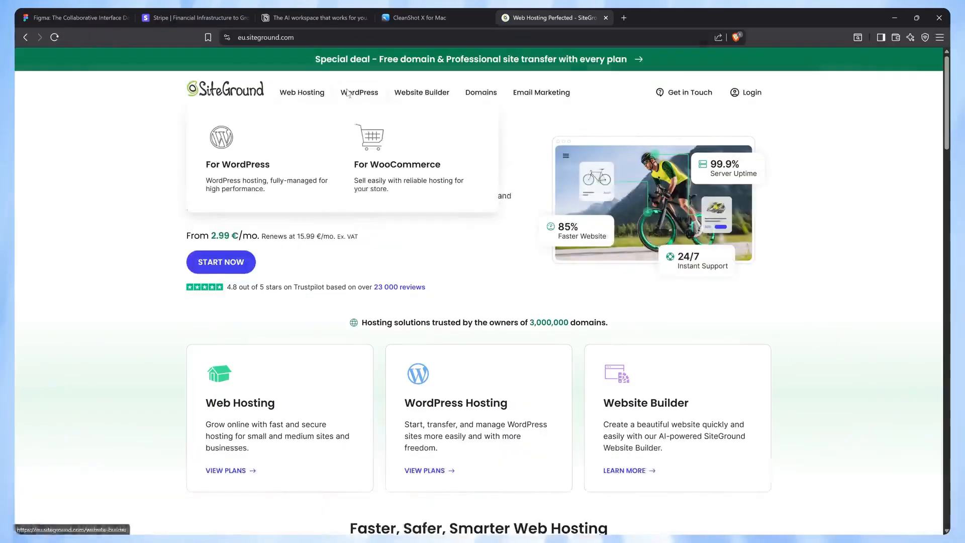
# Examine the header navigation menus on the SiteGround, Stripe and Figma home pages.
pyautogui.moveTo(312, 93)
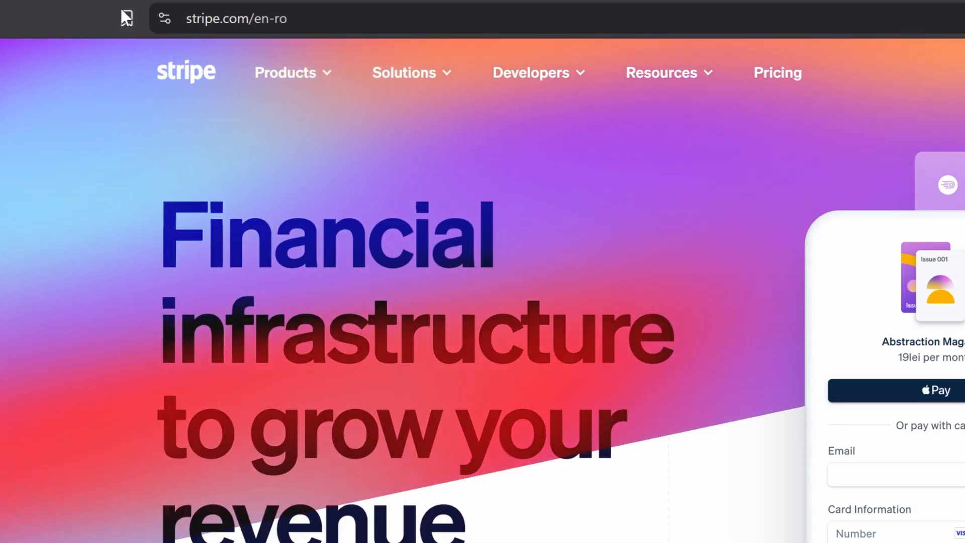
pyautogui.moveTo(284, 61)
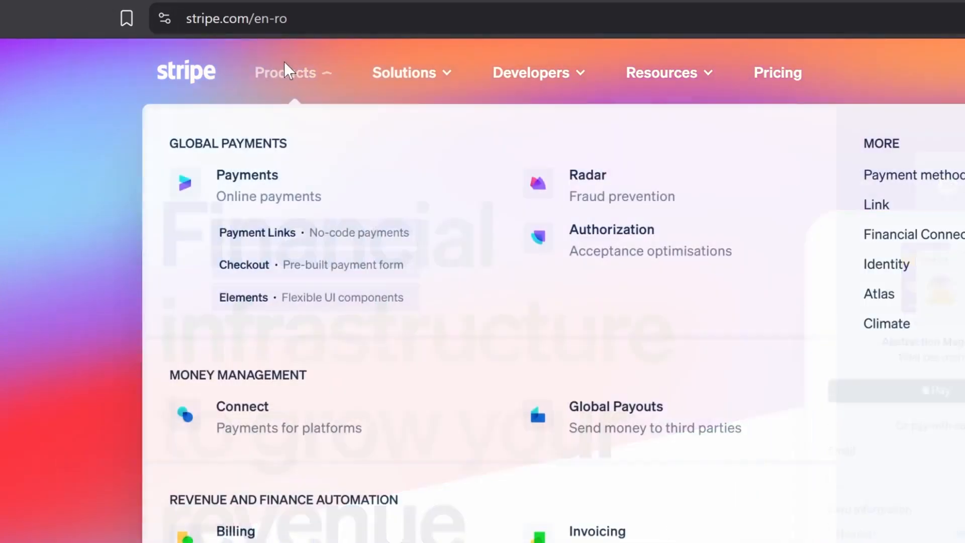
pyautogui.moveTo(428, 67)
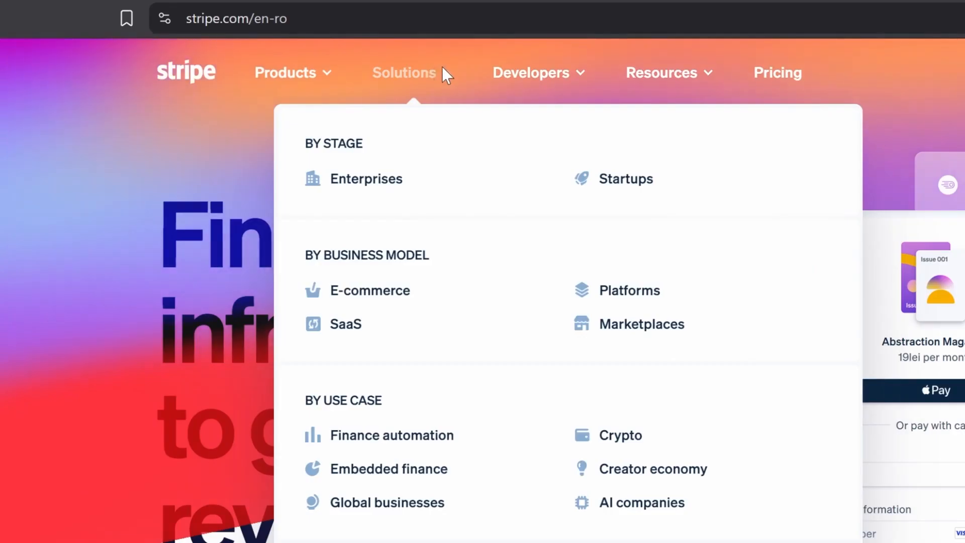
pyautogui.moveTo(712, 76)
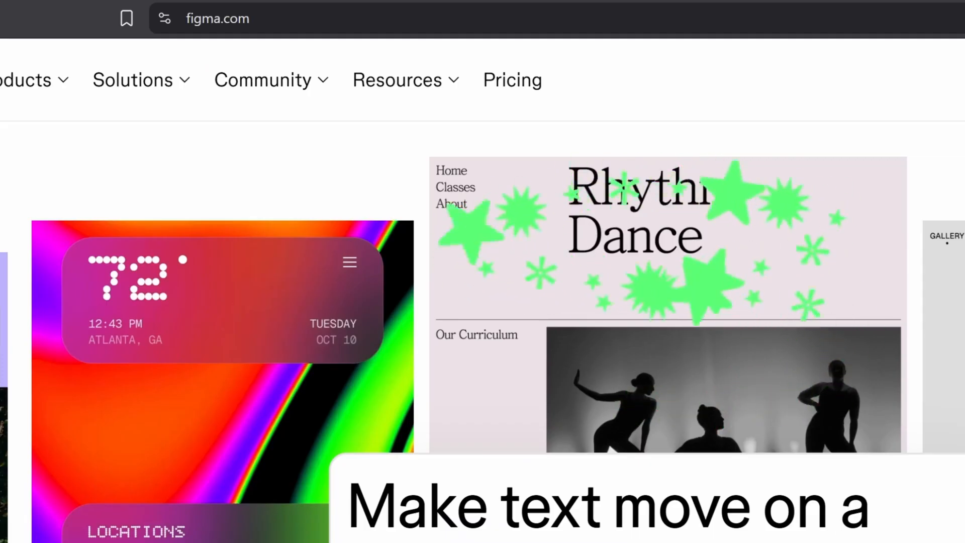
pyautogui.click(46, 84)
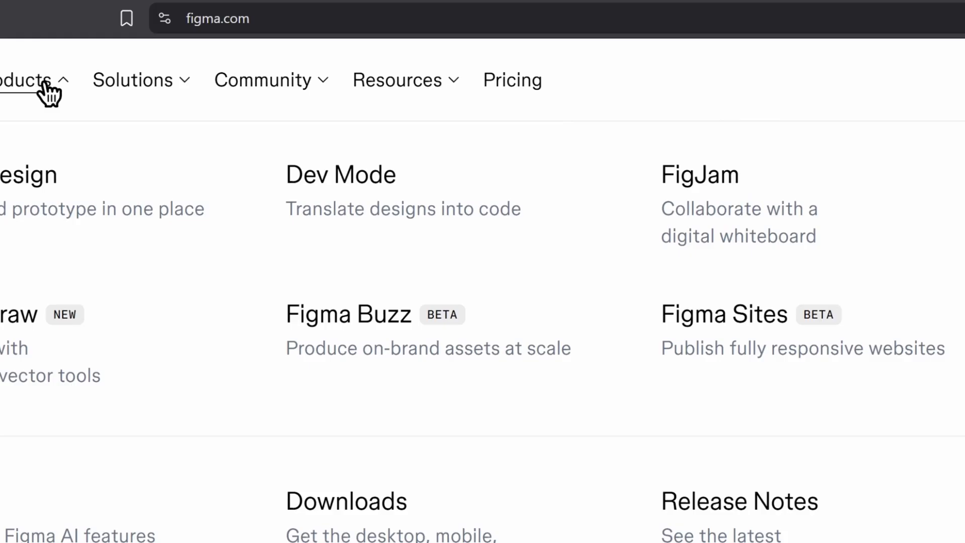
pyautogui.click(149, 86)
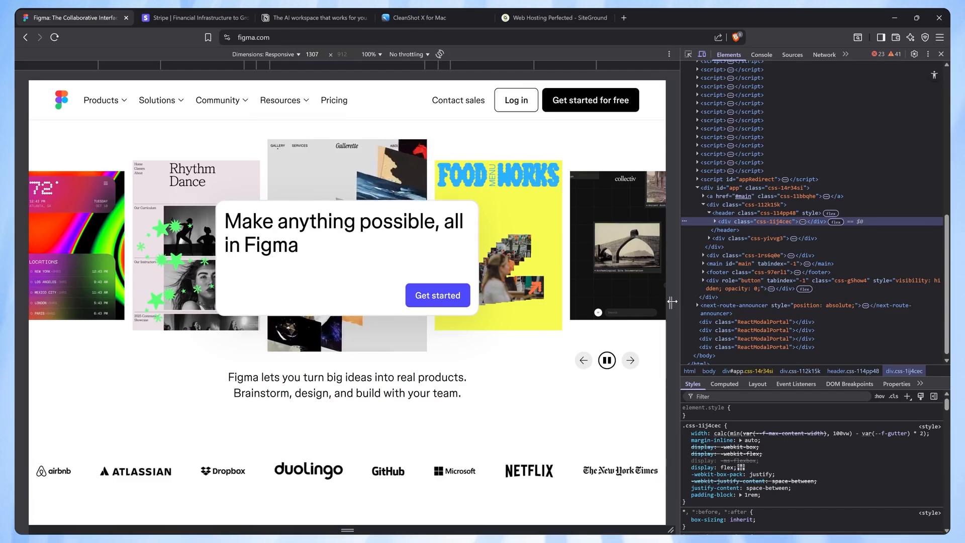
# Test the Figma site's header at viewport widths of 462 and 841, opening and closing the collapsed menu at each, and widen the preview again.
pyautogui.moveTo(672, 302); pyautogui.dragTo(465, 285)
pyautogui.click(443, 101)
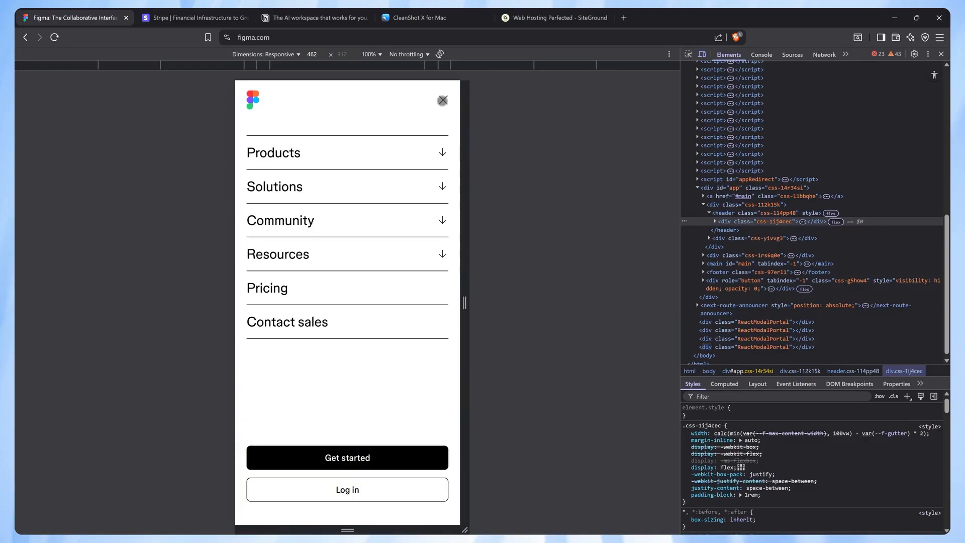
pyautogui.click(442, 100)
pyautogui.moveTo(464, 308); pyautogui.dragTo(557, 307)
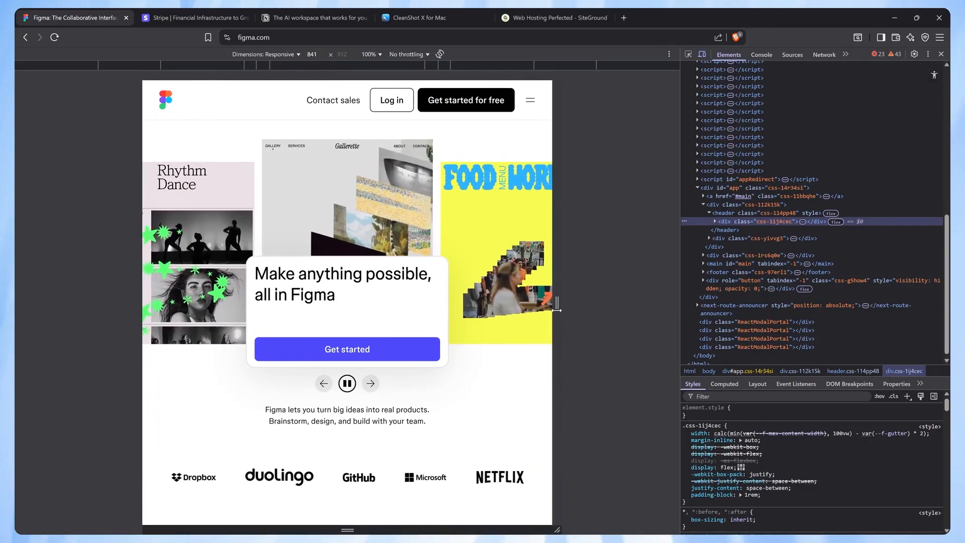
pyautogui.click(529, 100)
pyautogui.click(529, 101)
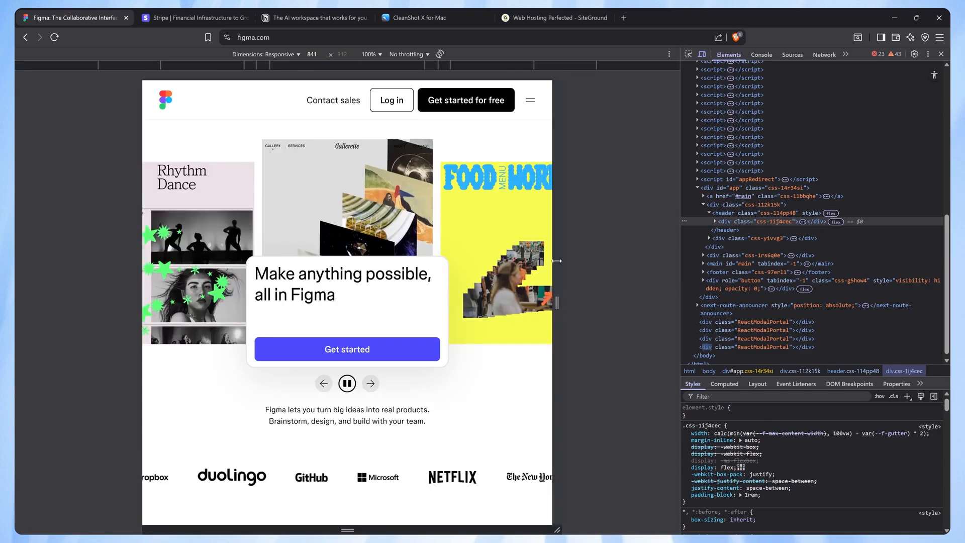
pyautogui.moveTo(558, 309); pyautogui.dragTo(674, 312)
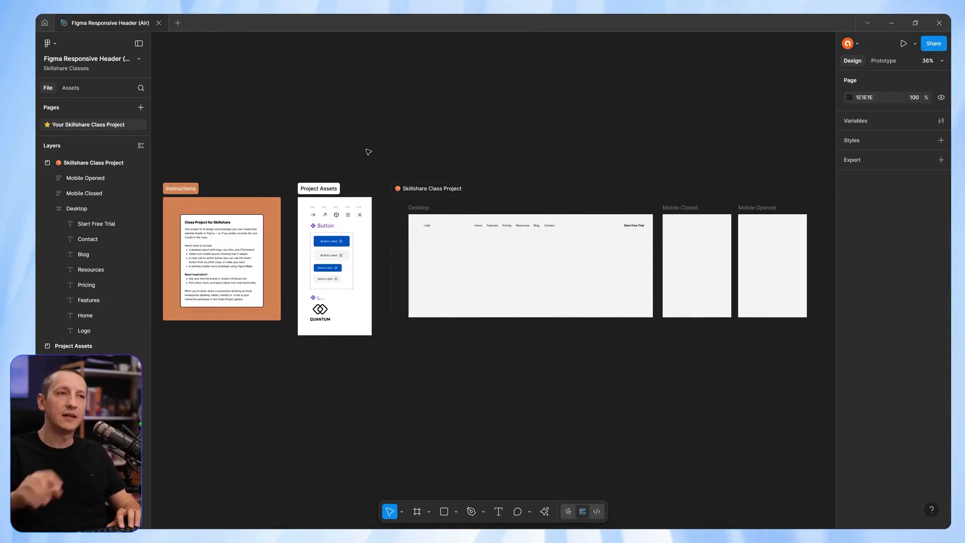
# Read the class project instructions in the Instructions section of the Figma Responsive Header design file.
pyautogui.press('space')
pyautogui.moveTo(252, 151); pyautogui.dragTo(299, 104)
pyautogui.press('z')
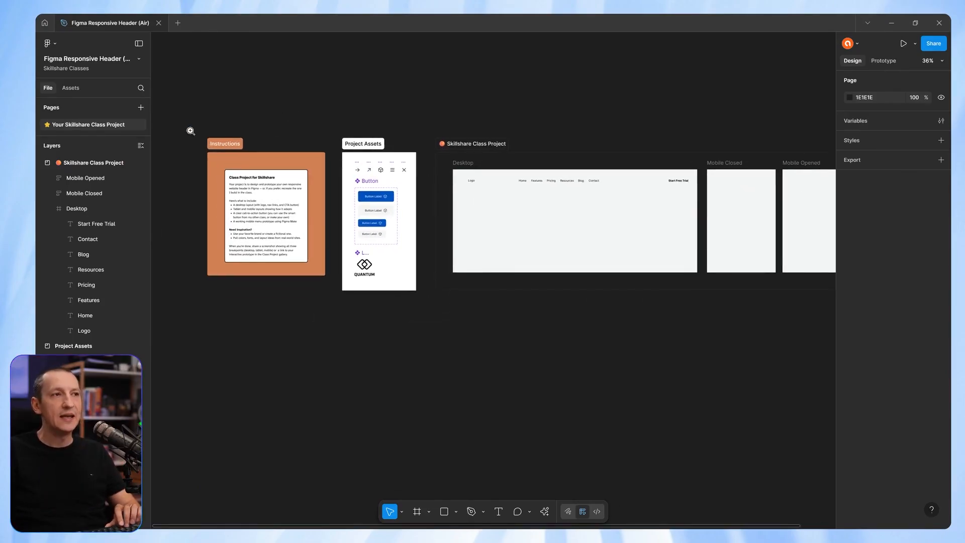
pyautogui.moveTo(184, 117); pyautogui.dragTo(385, 321)
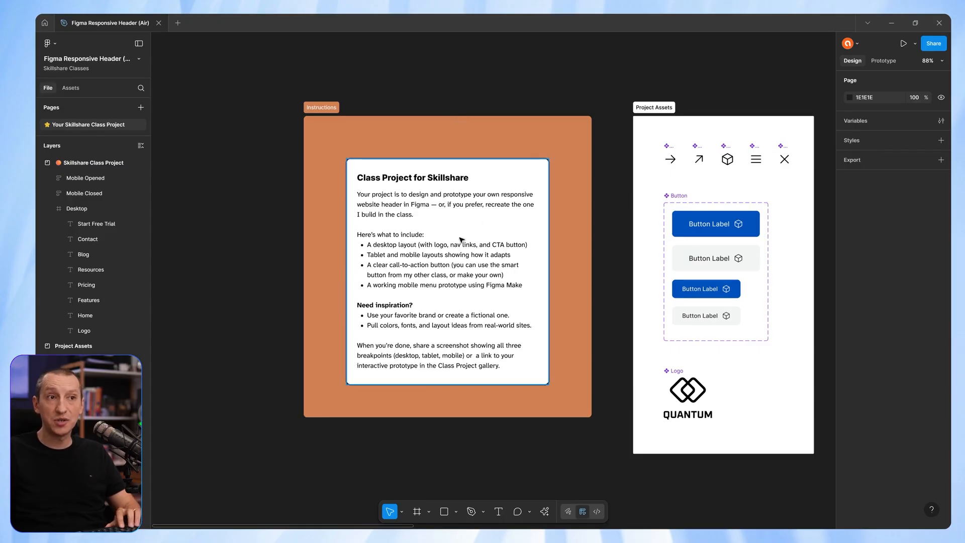
# Examine the icon components in the Project Assets section, inspecting the Arrow Right icon.
pyautogui.press('space')
pyautogui.moveTo(503, 225); pyautogui.dragTo(403, 221)
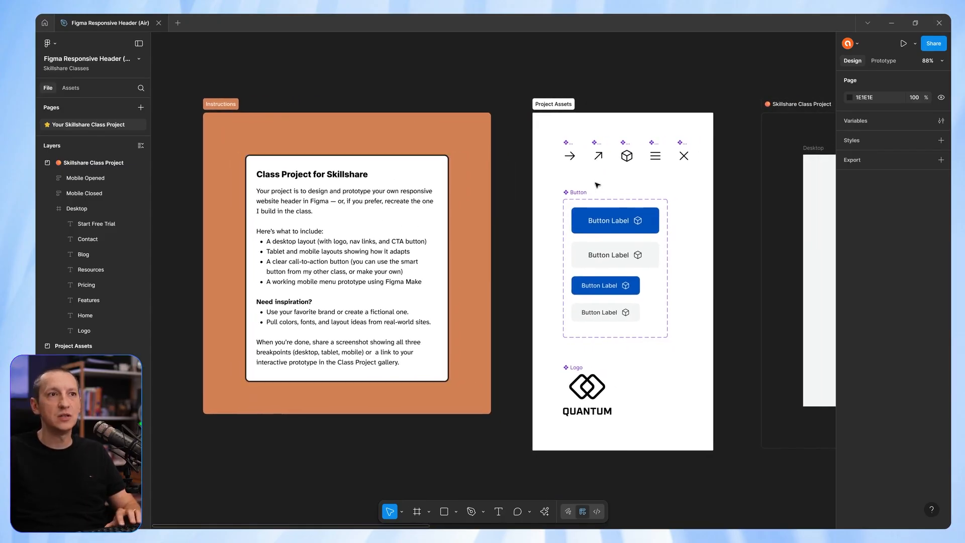
pyautogui.press('space')
pyautogui.moveTo(594, 176); pyautogui.dragTo(431, 164)
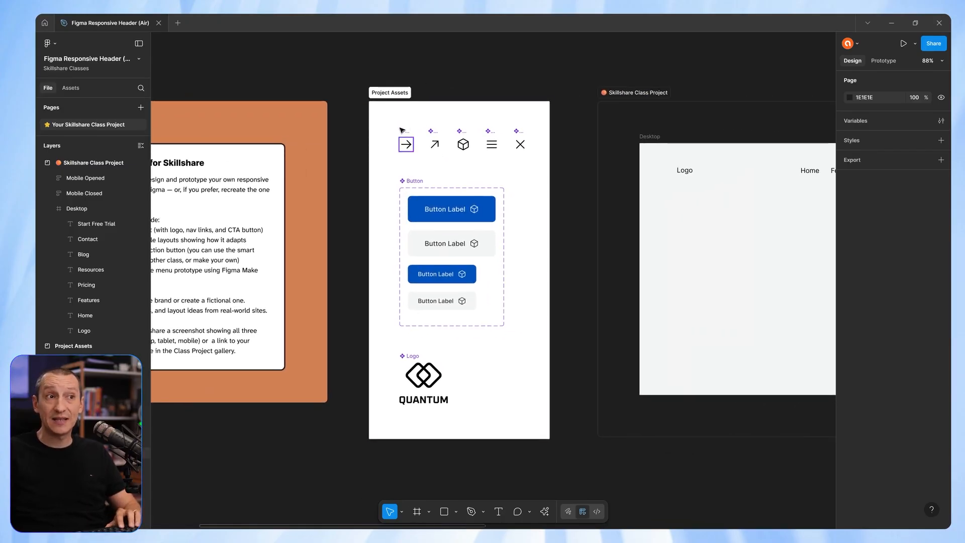
pyautogui.click(408, 132)
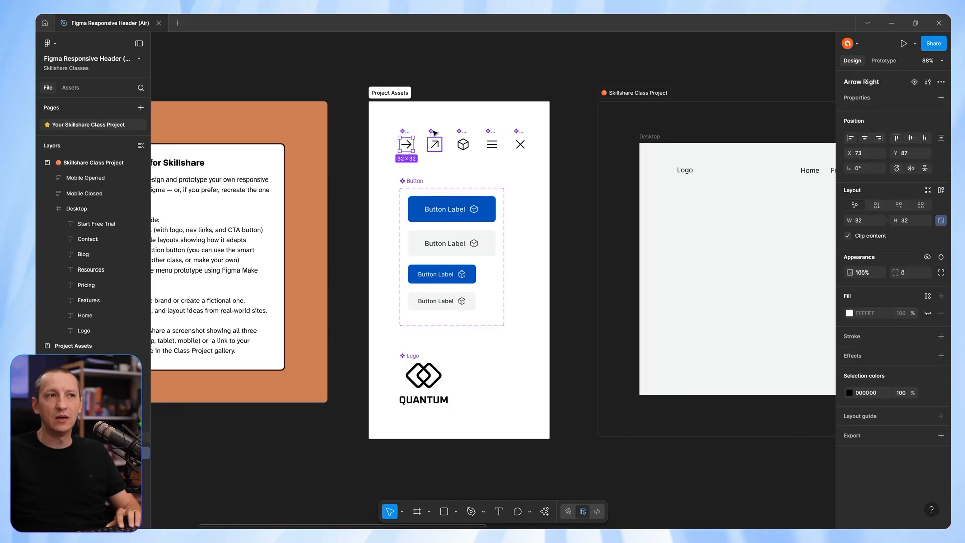
pyautogui.click(474, 121)
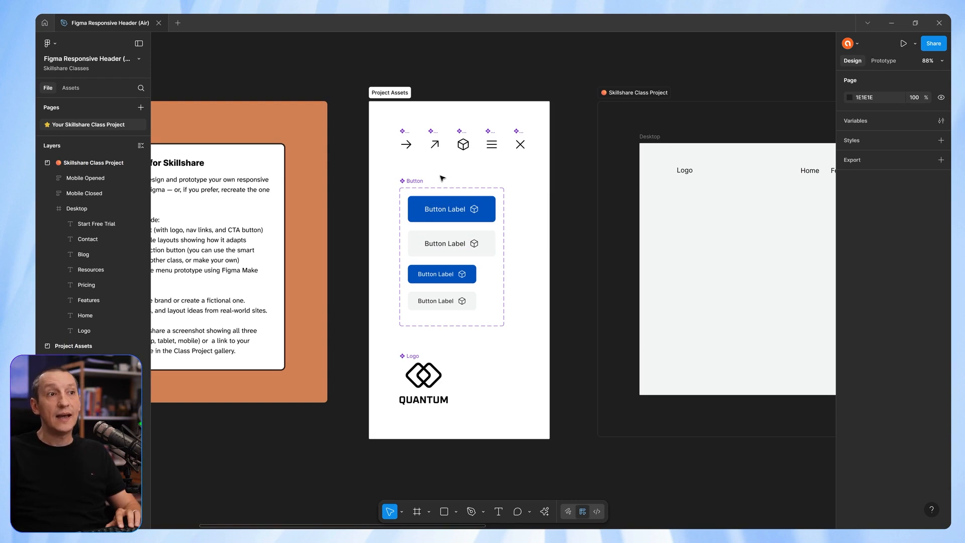
# Inspect the Button component set in Project Assets, including its Secondary variant and the two small variants.
pyautogui.click(415, 182)
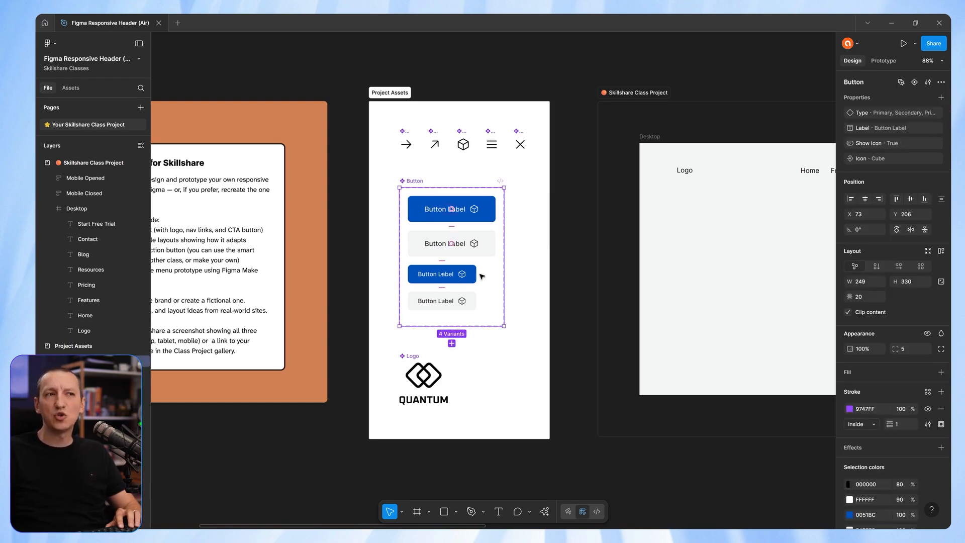
pyautogui.click(437, 174)
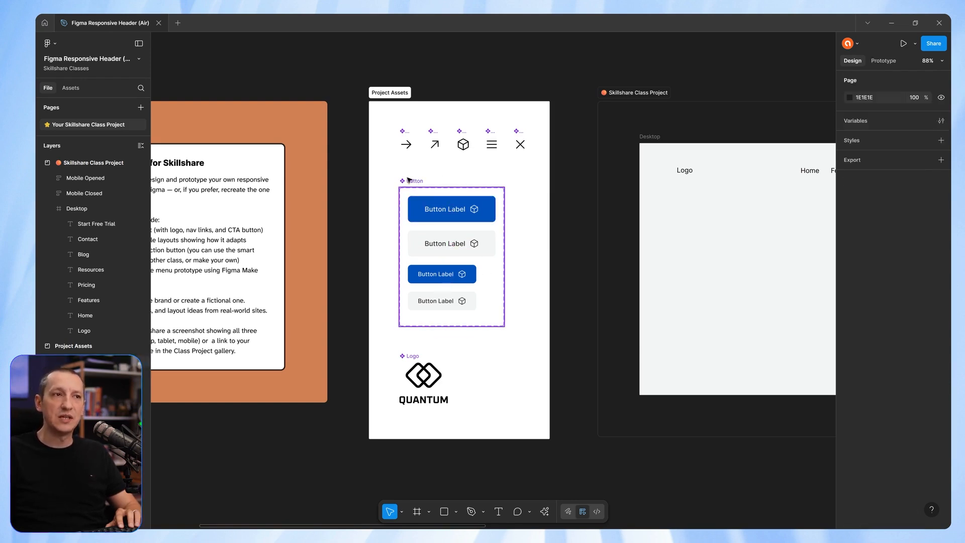
pyautogui.click(472, 247)
pyautogui.scroll(3, 451, 250)
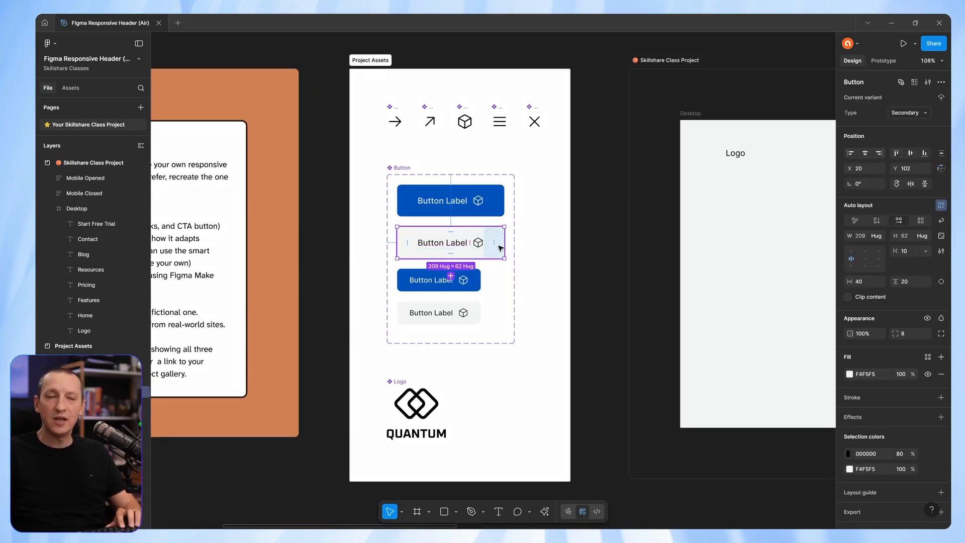
pyautogui.click(461, 284)
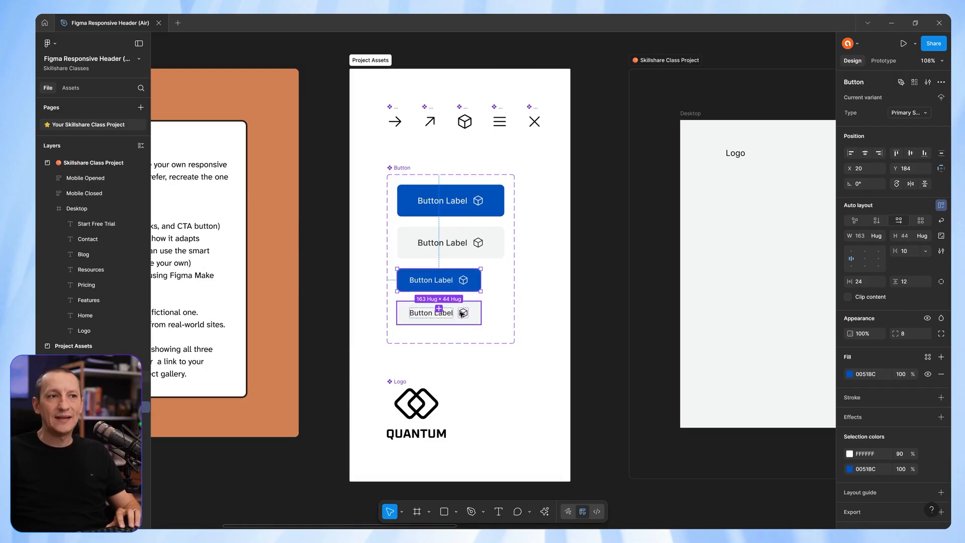
pyautogui.click(461, 313)
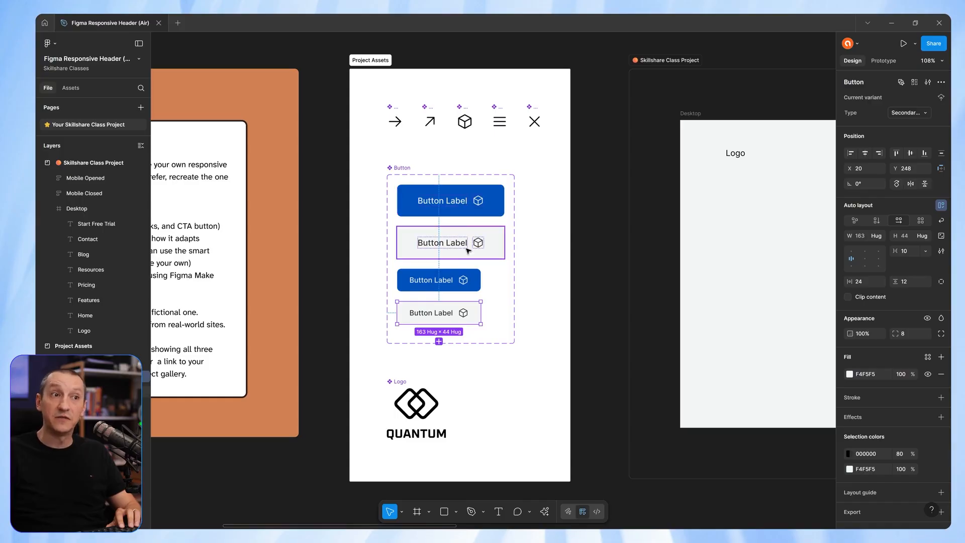
pyautogui.click(577, 243)
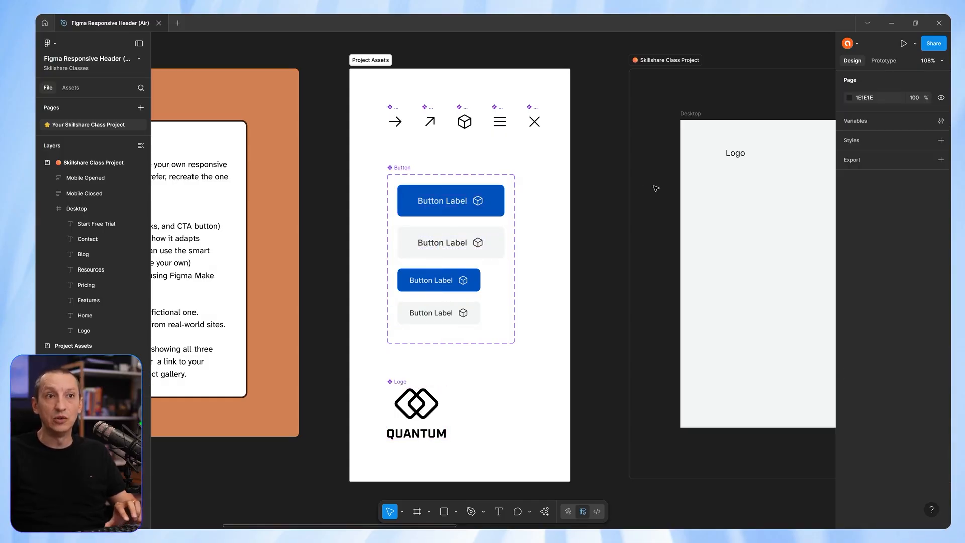
# Inspect the Desktop, Mobile Closed and Mobile Opened frames in the Skillshare Class Project section.
pyautogui.scroll(-5, 656, 188)
pyautogui.hscroll(8, 655, 187)
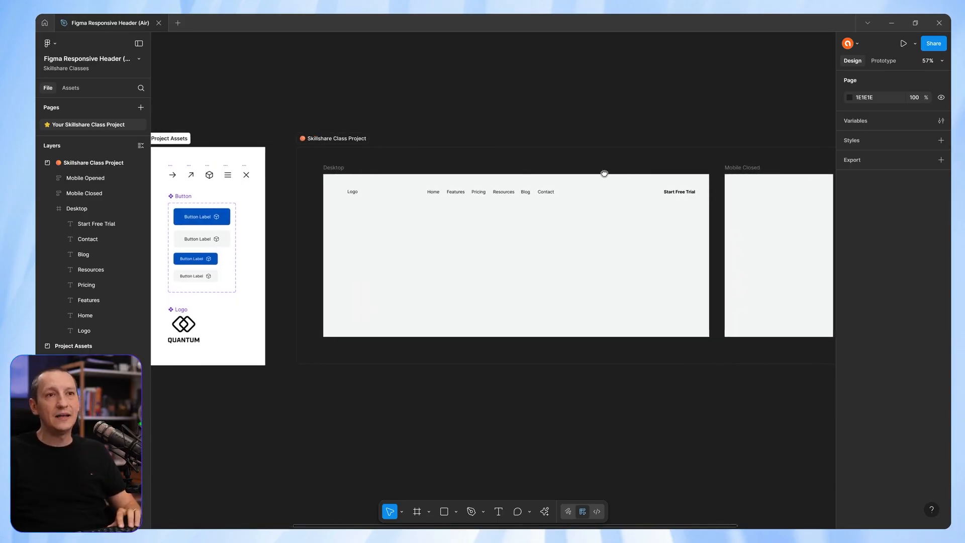
pyautogui.moveTo(605, 172); pyautogui.dragTo(519, 172)
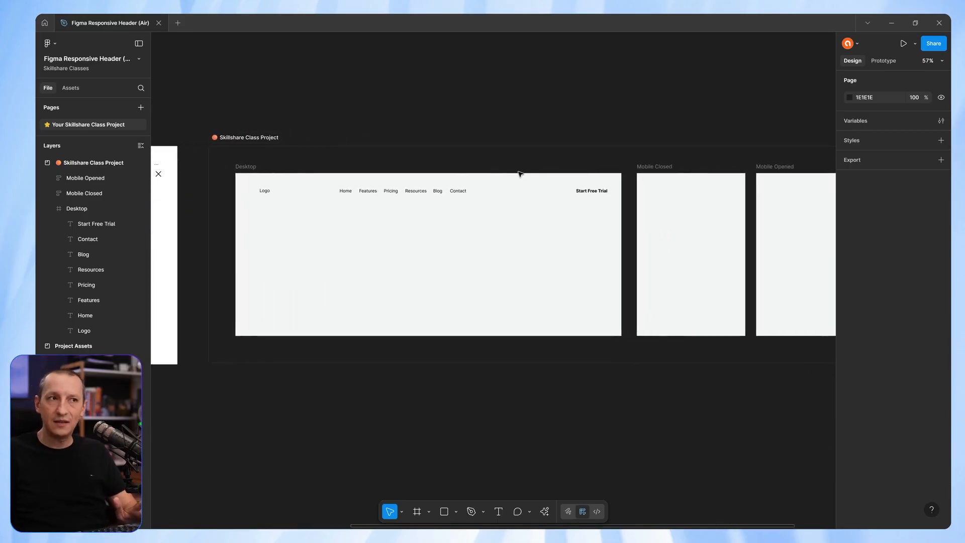
pyautogui.click(249, 168)
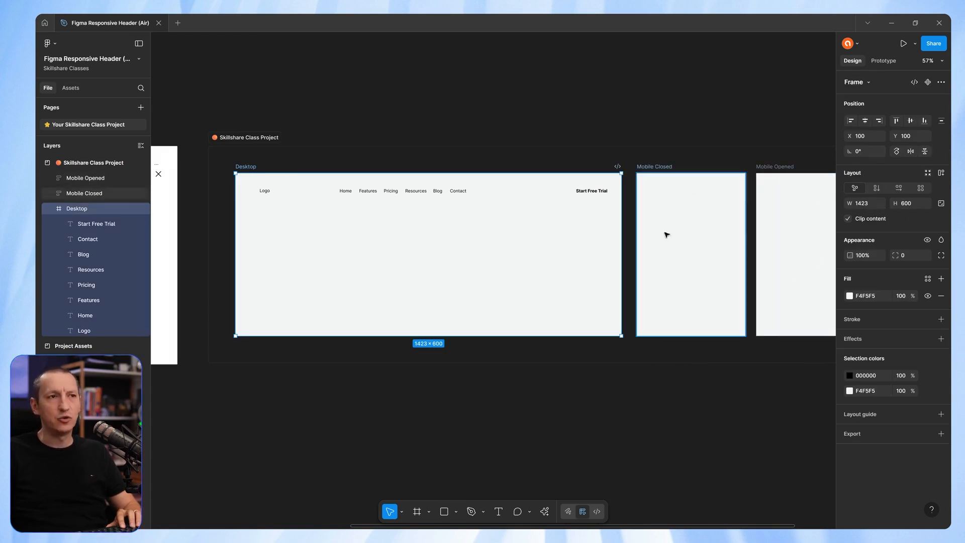
pyautogui.click(658, 165)
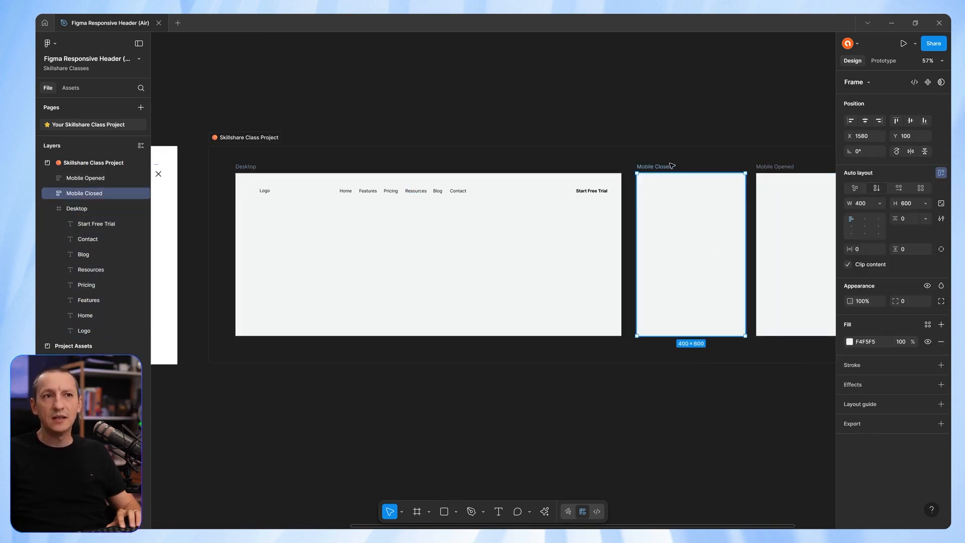
pyautogui.click(768, 167)
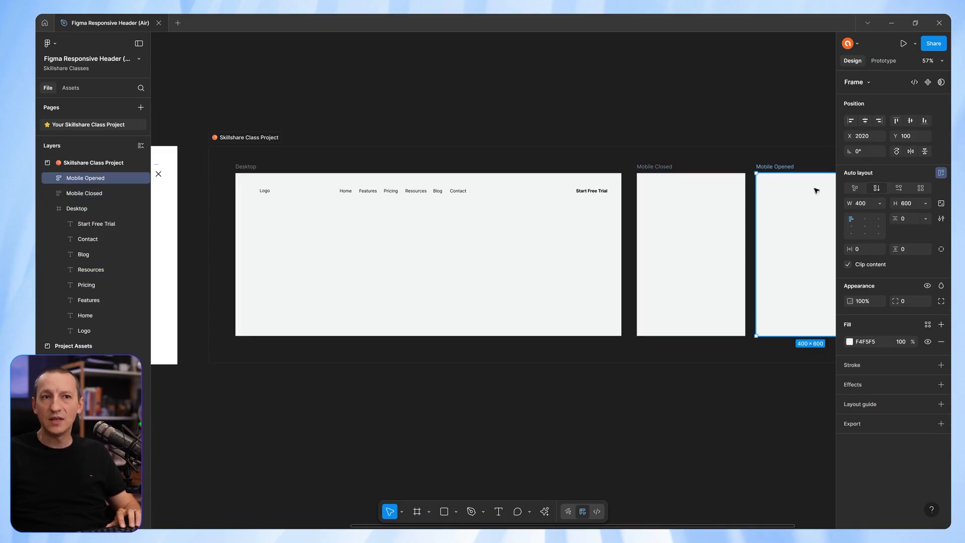
pyautogui.click(699, 123)
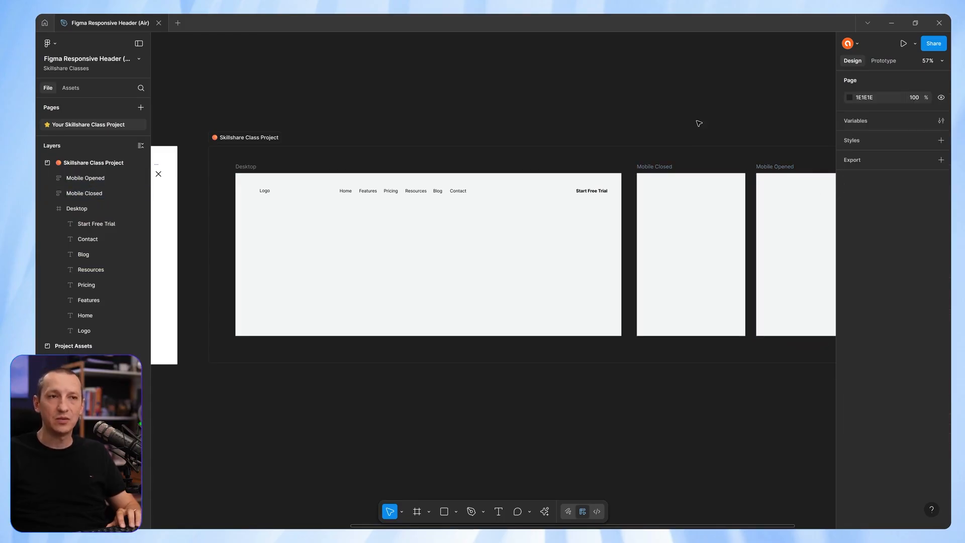
# Replace the Logo placeholder text in the Desktop frame's header with a copy of the Logo component from Project Assets.
pyautogui.moveTo(335, 186); pyautogui.dragTo(427, 168)
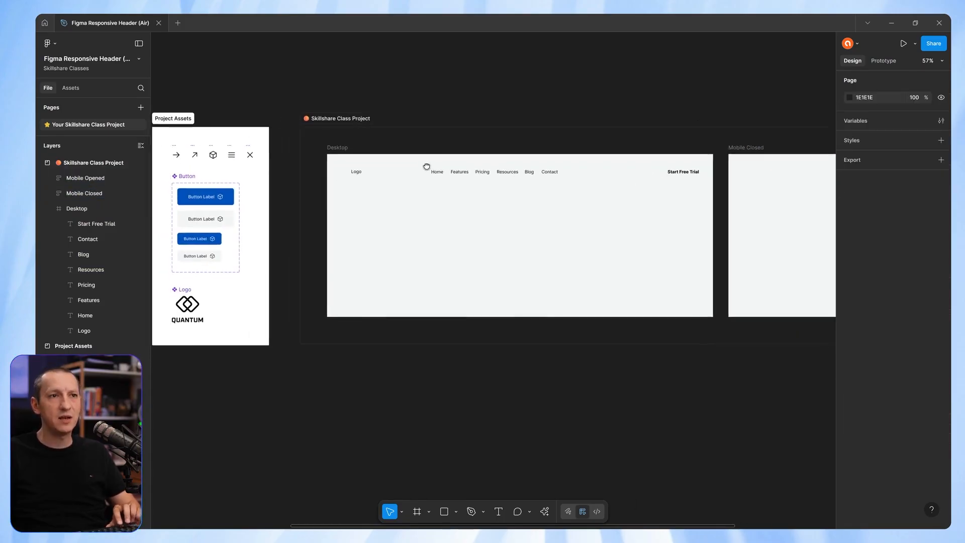
pyautogui.scroll(2, 507, 195)
pyautogui.scroll(2, 510, 195)
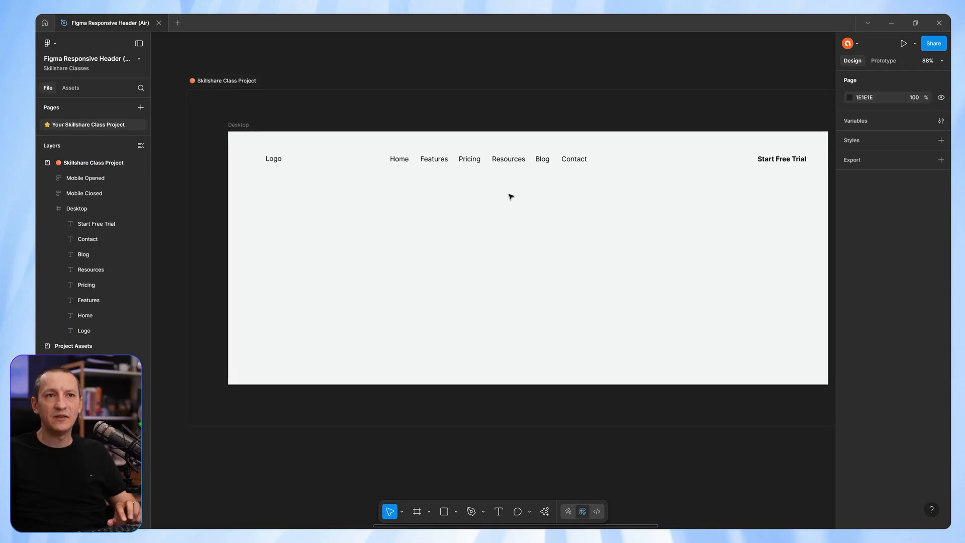
pyautogui.moveTo(517, 192); pyautogui.dragTo(466, 189)
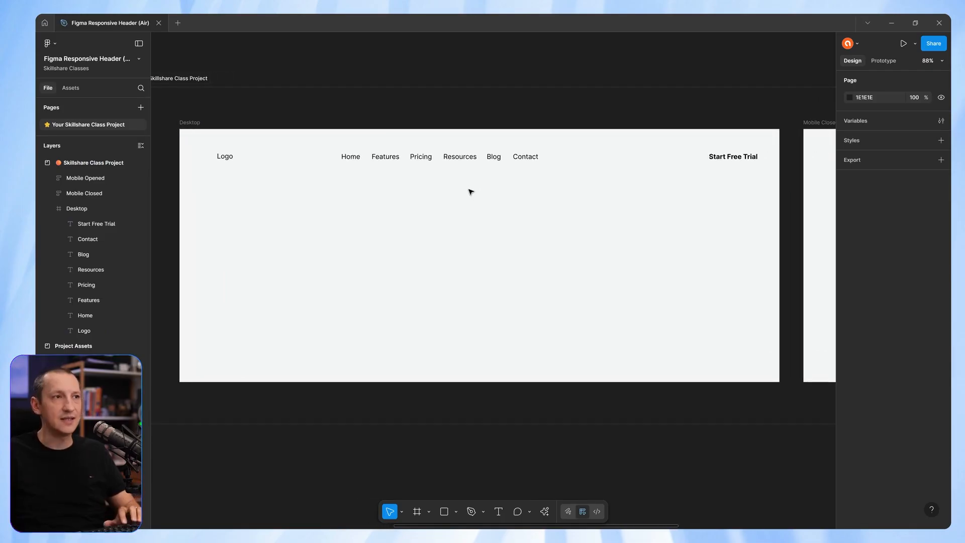
pyautogui.moveTo(230, 201); pyautogui.dragTo(493, 196)
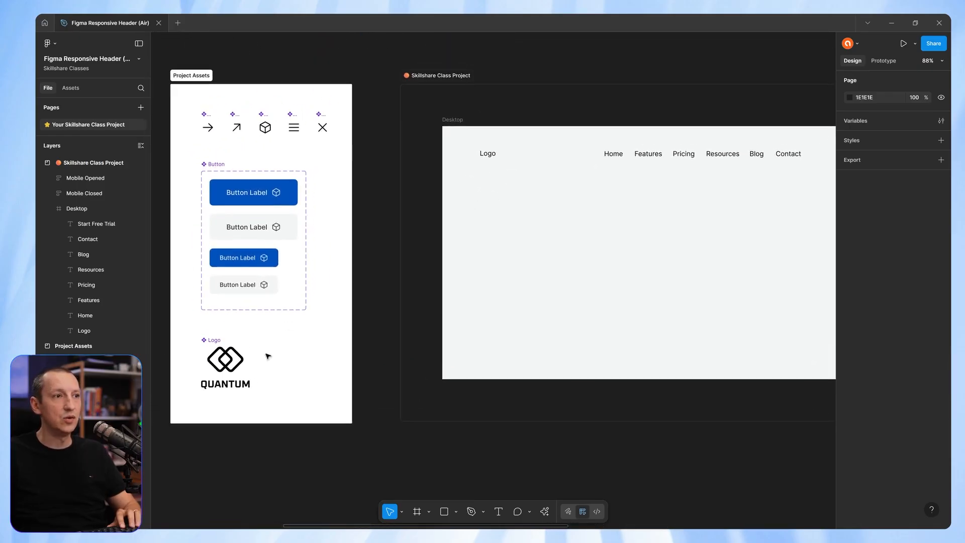
pyautogui.click(225, 361)
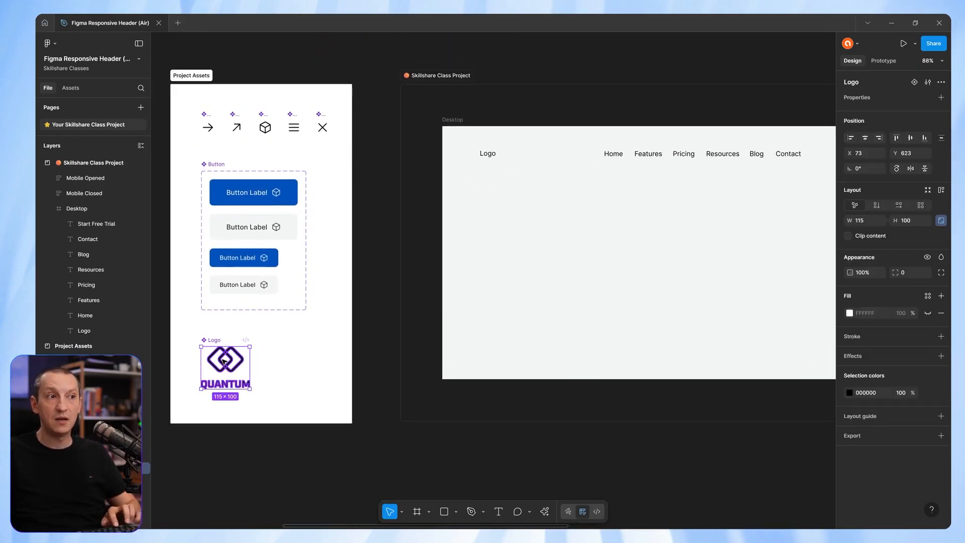
pyautogui.click(488, 157)
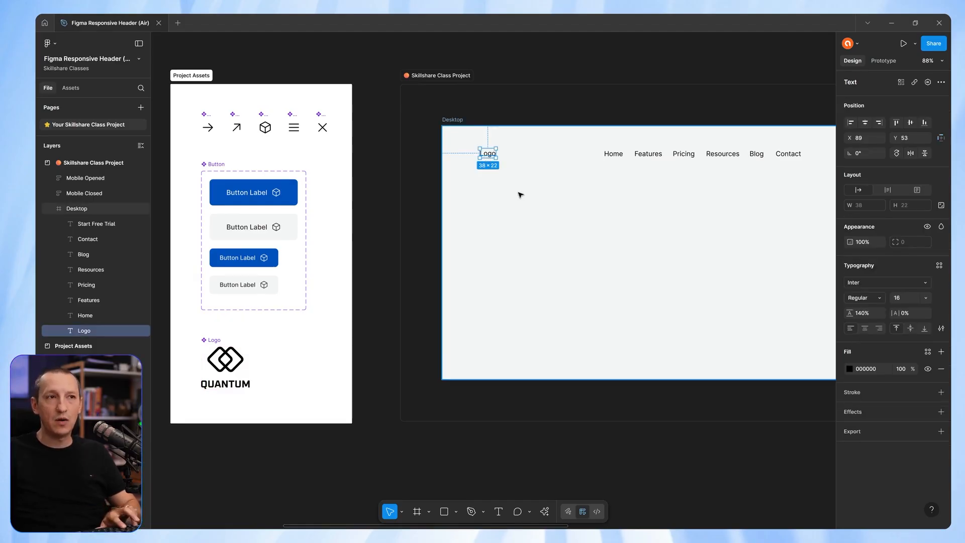
pyautogui.hotkey('ctrl', 'shift', 'r')
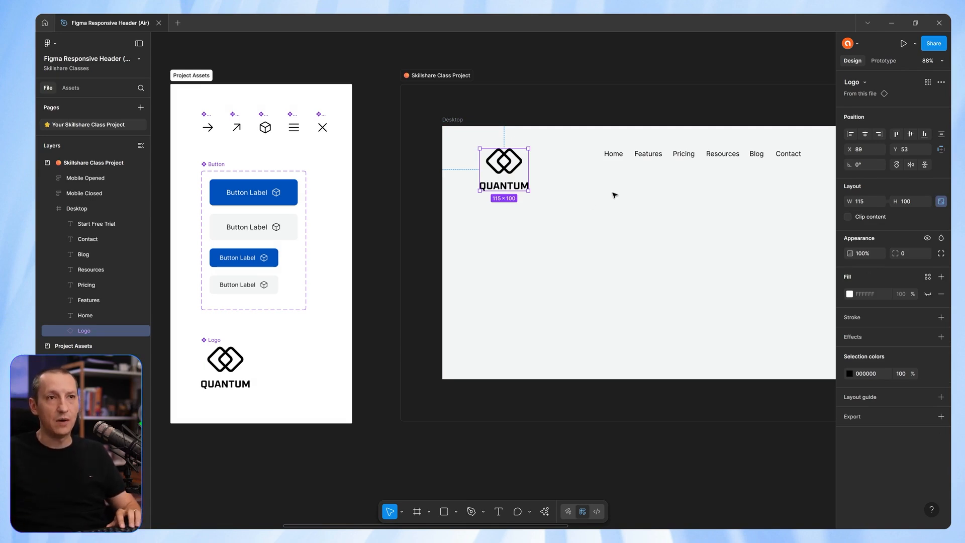
# Set the height of the Logo in the Desktop header to 48, keeping its aspect ratio locked.
pyautogui.moveTo(625, 185); pyautogui.dragTo(457, 193)
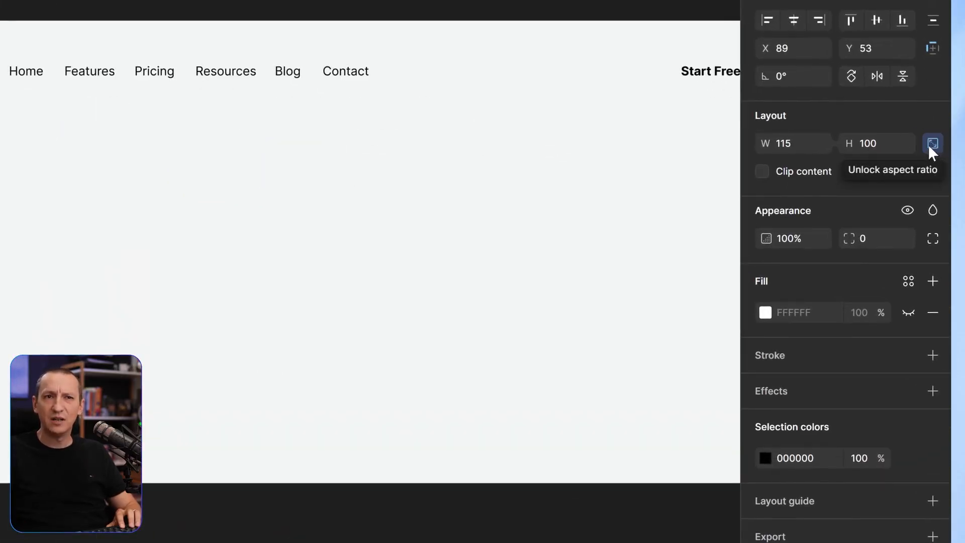
pyautogui.click(889, 143)
pyautogui.write('48')
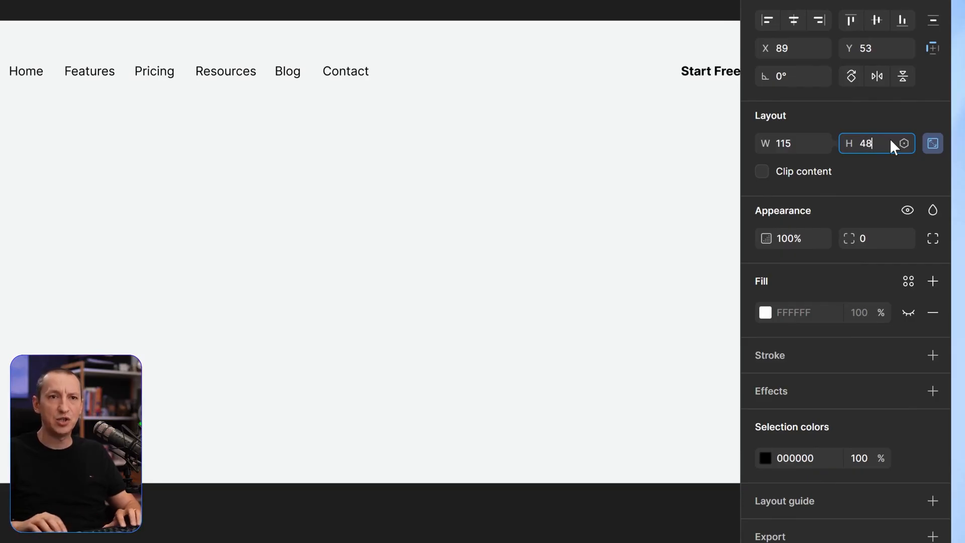
pyautogui.press('Return')
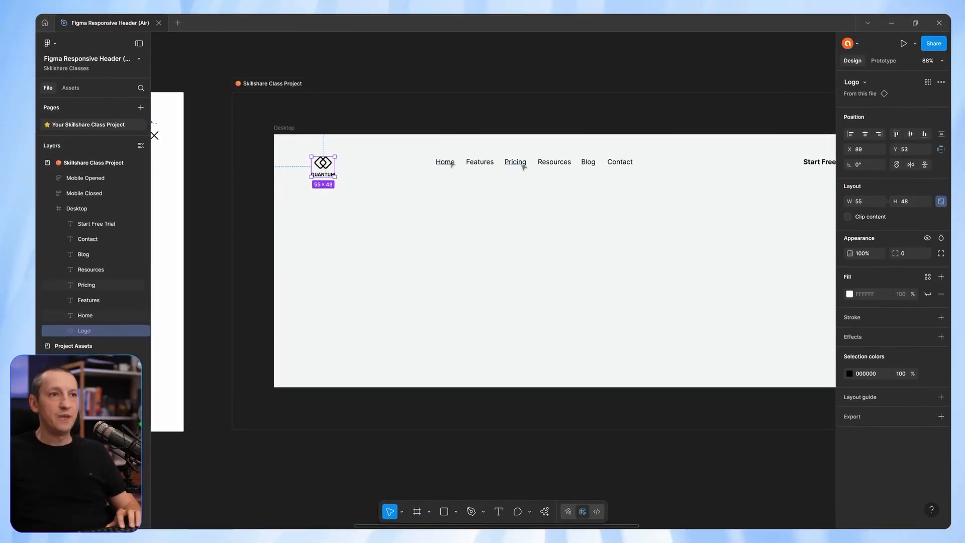
# Set the six navigation links from Home to Contact to Medium weight, size 14, with Auto line height.
pyautogui.click(37, 72)
pyautogui.keyDown('shift'); pyautogui.click(478, 162); pyautogui.keyUp('shift')
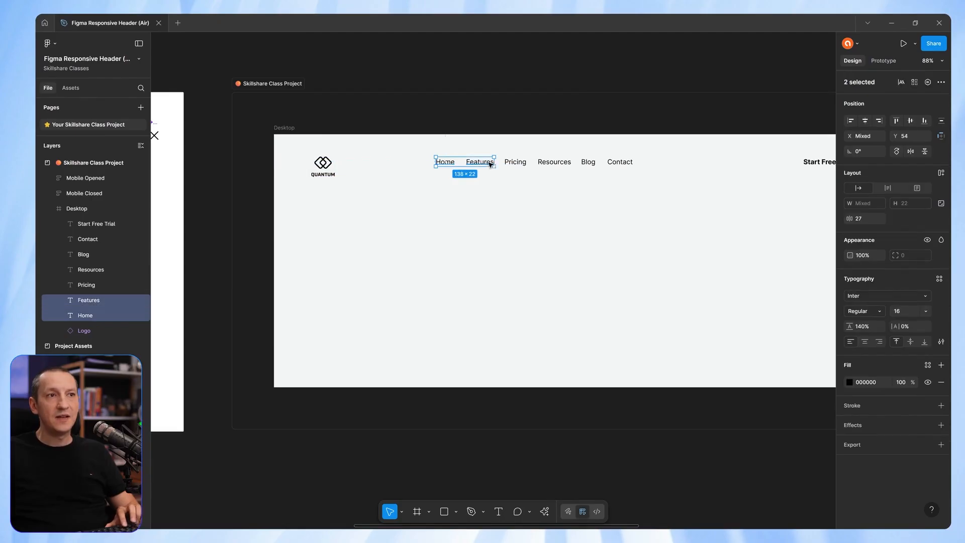
pyautogui.keyDown('shift'); pyautogui.click(515, 161); pyautogui.keyUp('shift')
pyautogui.keyDown('shift'); pyautogui.click(554, 161); pyautogui.keyUp('shift')
pyautogui.keyDown('shift'); pyautogui.click(589, 162); pyautogui.keyUp('shift')
pyautogui.keyDown('shift'); pyautogui.click(619, 162); pyautogui.keyUp('shift')
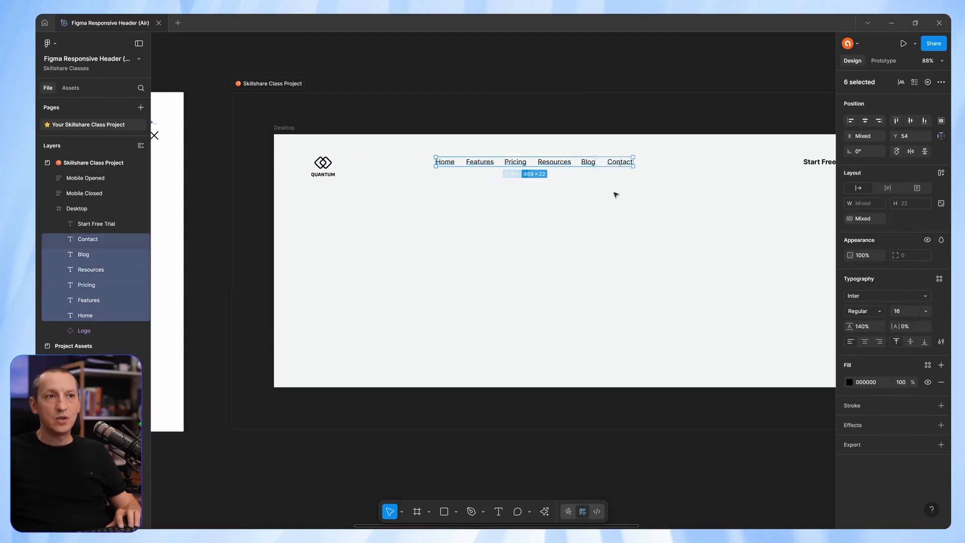
pyautogui.moveTo(613, 194); pyautogui.dragTo(567, 190)
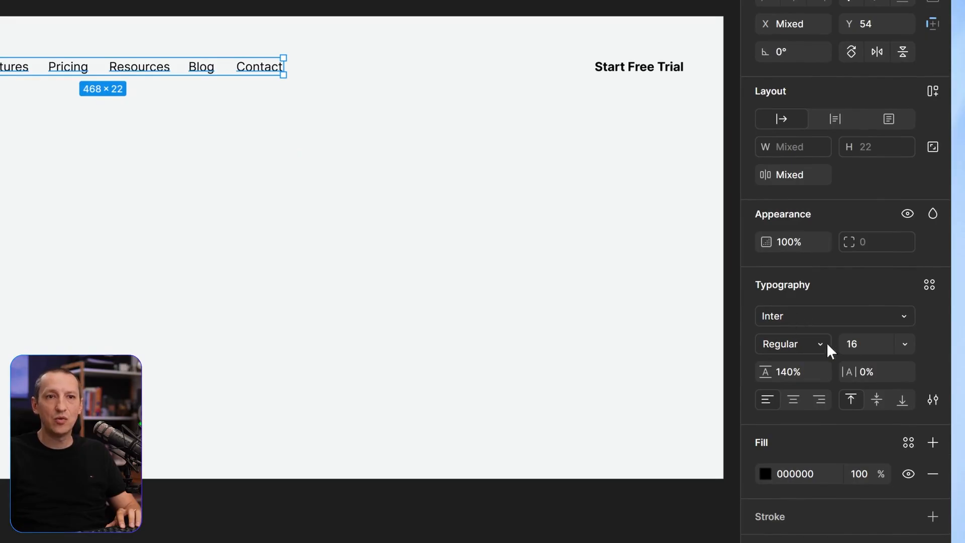
pyautogui.click(796, 345)
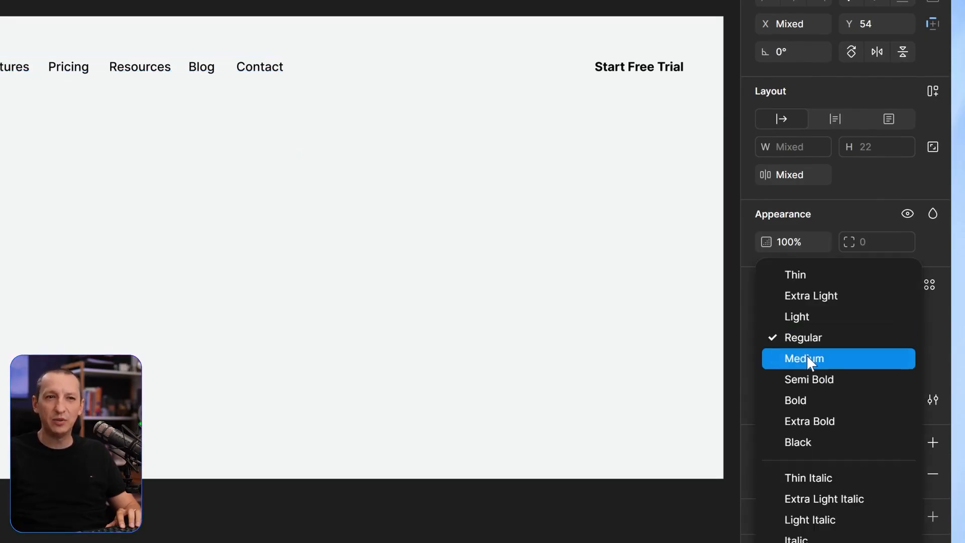
pyautogui.click(806, 355)
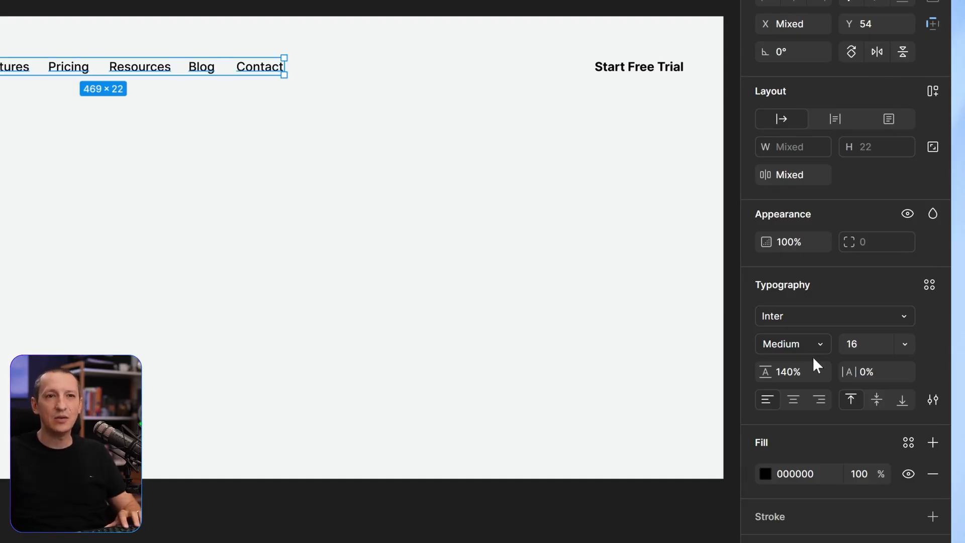
pyautogui.click(864, 342)
pyautogui.write('14')
pyautogui.press('Tab')
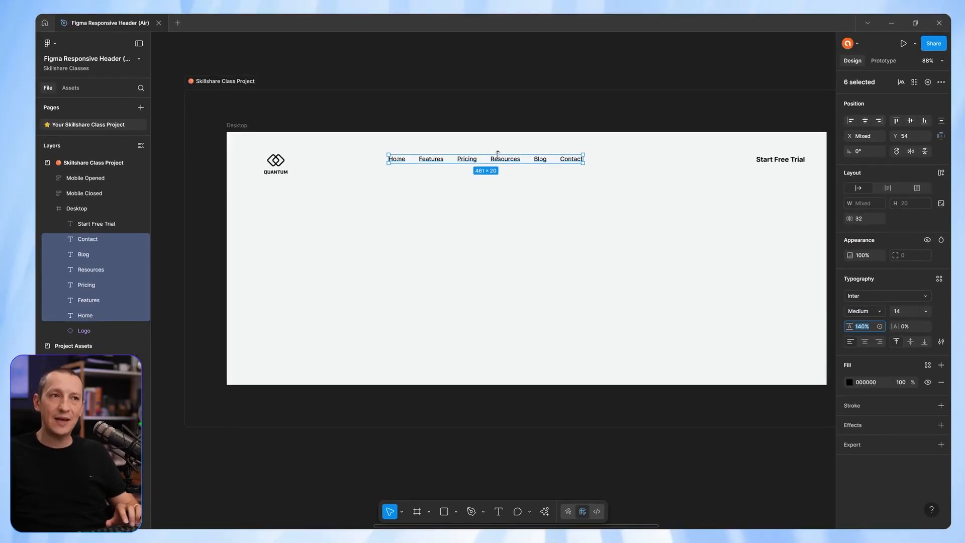
# Wrap the six navigation links in a horizontal auto layout frame with a gap of 32.
pyautogui.click(514, 158)
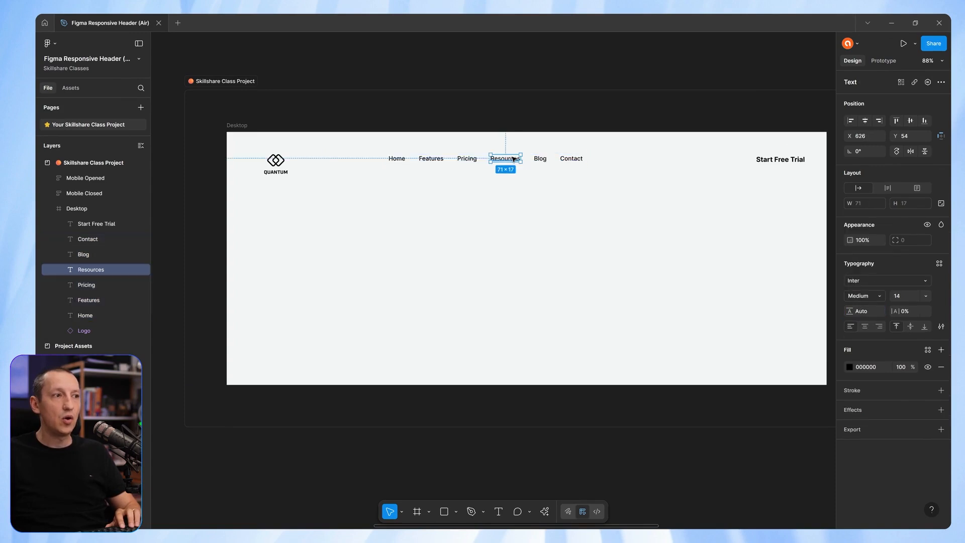
pyautogui.click(398, 159)
pyautogui.moveTo(390, 184); pyautogui.dragTo(583, 157)
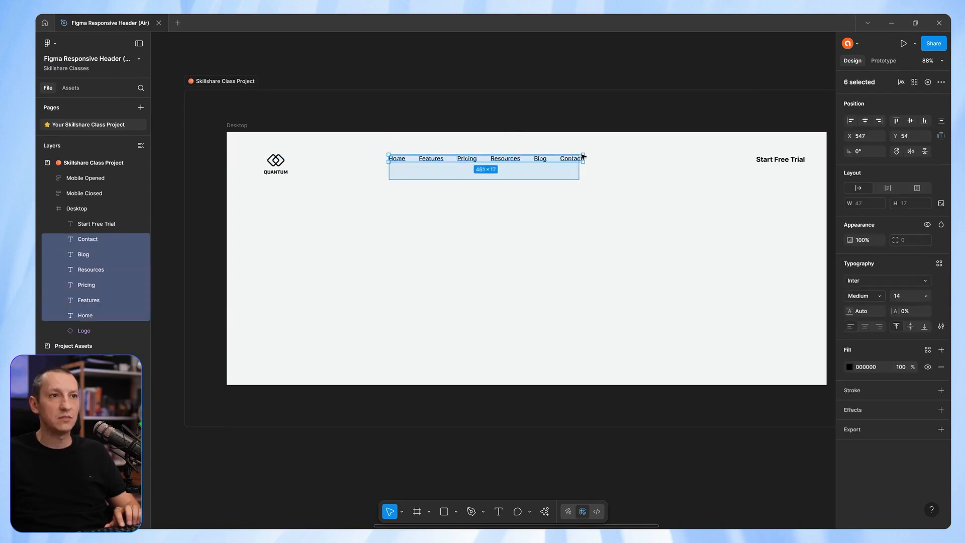
pyautogui.hotkey('shift', 'a')
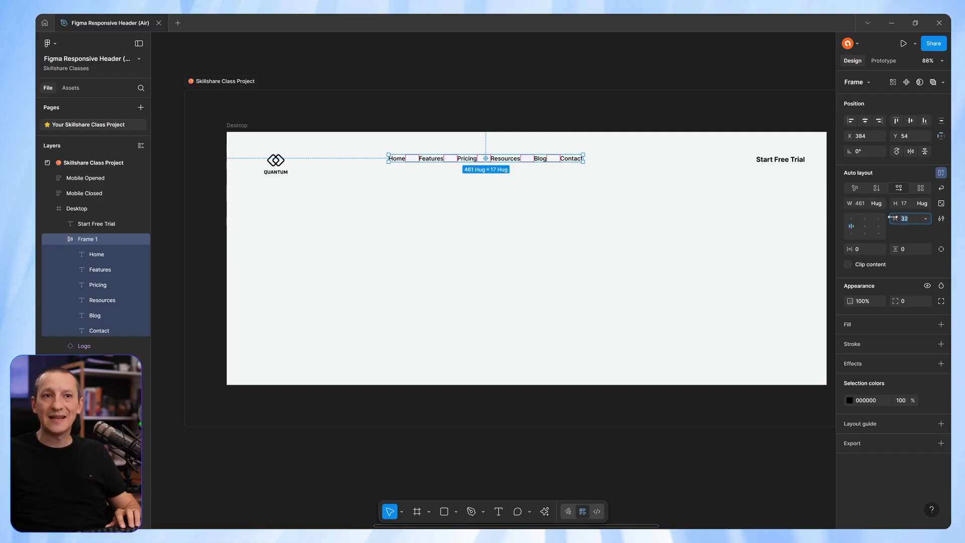
pyautogui.moveTo(896, 220); pyautogui.dragTo(907, 223)
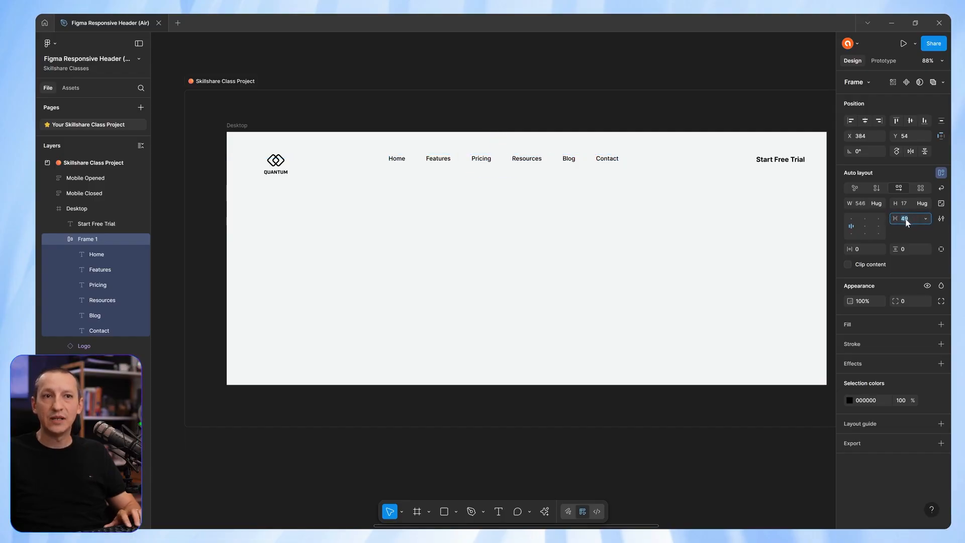
pyautogui.press('Return')
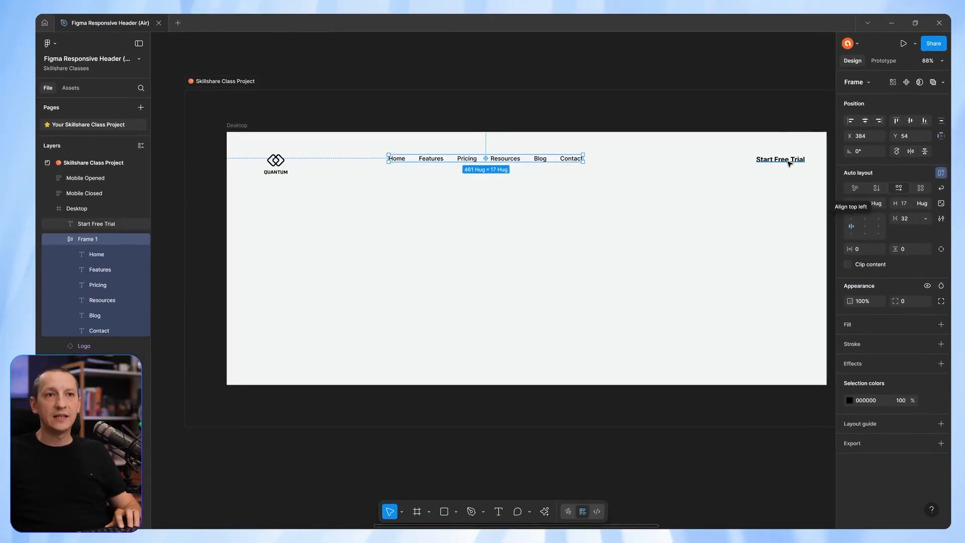
# Replace the Start Free Trial text with a copy of the Primary Small button and move it to about X 1175, Y 49.
pyautogui.click(649, 68)
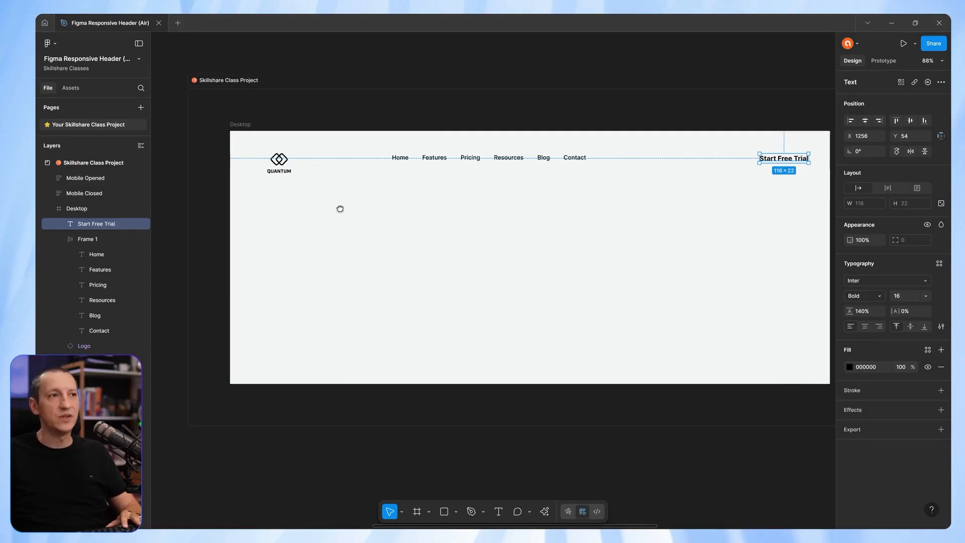
pyautogui.moveTo(338, 209); pyautogui.dragTo(665, 193)
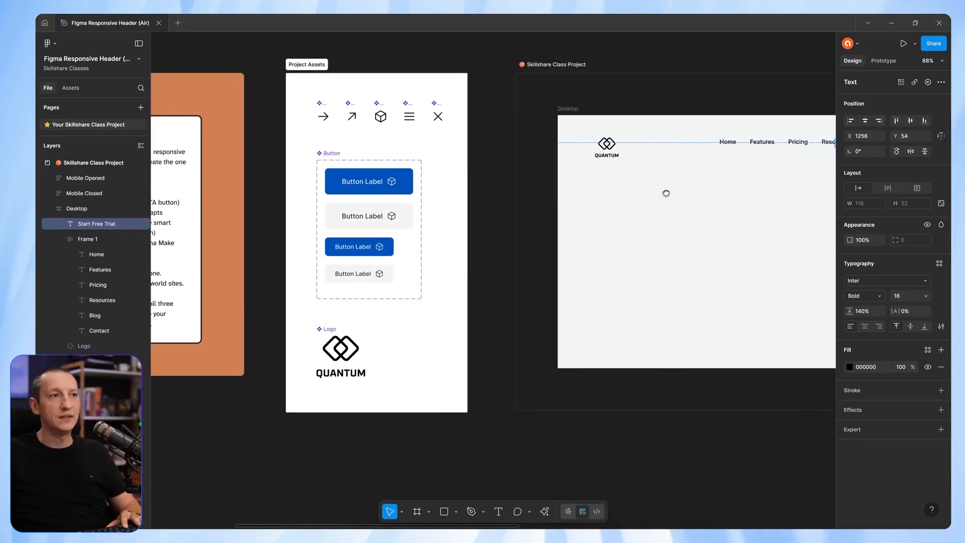
pyautogui.click(372, 250)
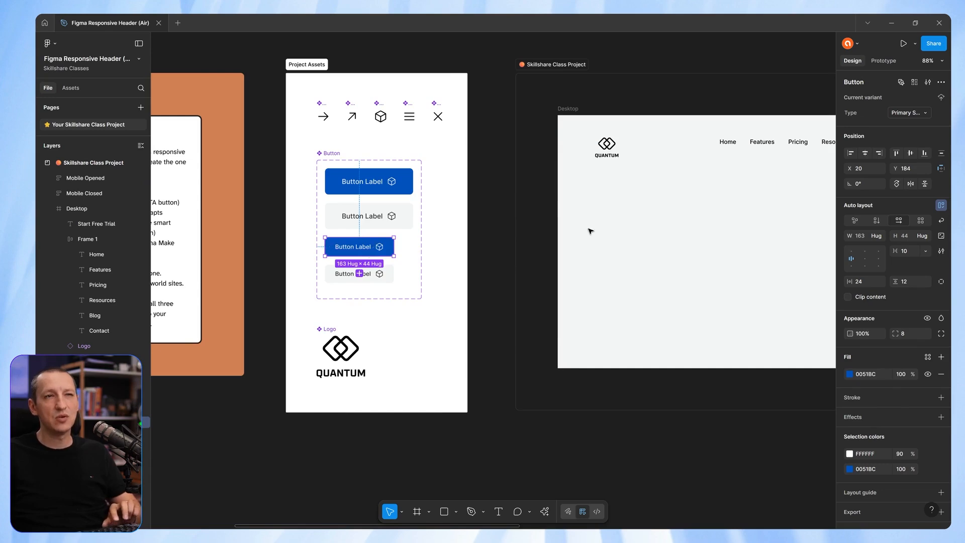
pyautogui.moveTo(717, 189); pyautogui.dragTo(310, 201)
pyautogui.click(705, 157)
pyautogui.hotkey('ctrl', 'shift', 'r')
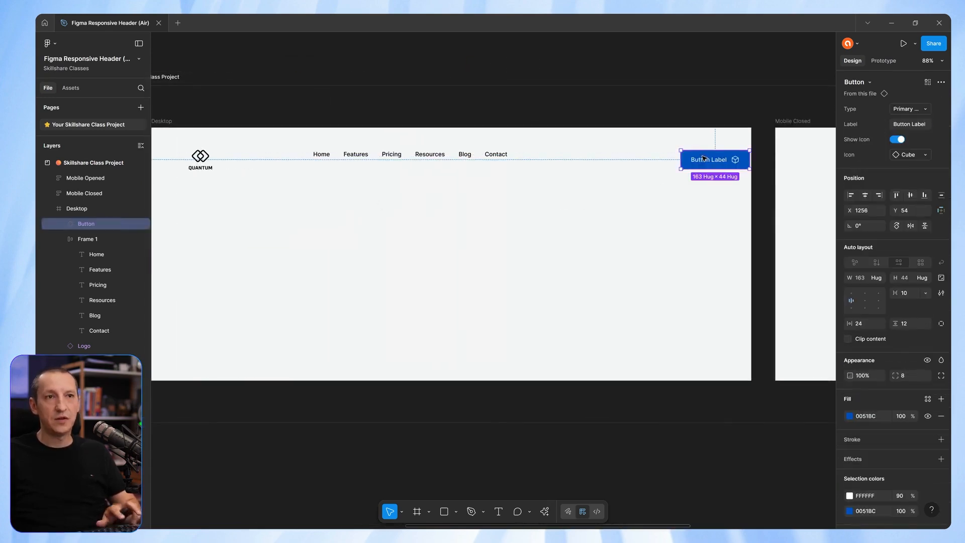
pyautogui.moveTo(723, 165); pyautogui.dragTo(688, 163)
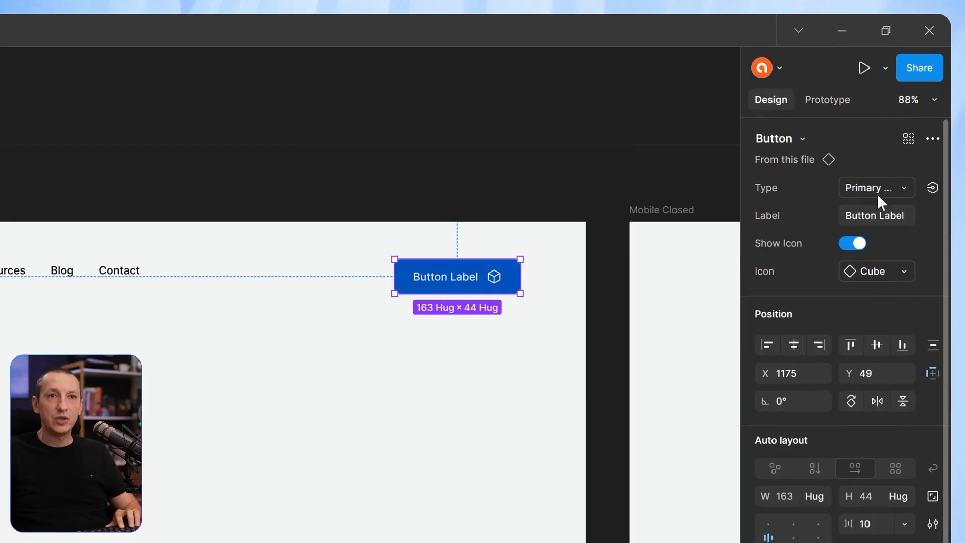
# Label the header button "Start Free Trial" and swap its Cube icon for the Arrow Right icon.
pyautogui.click(907, 127)
pyautogui.write('Start Free Trial')
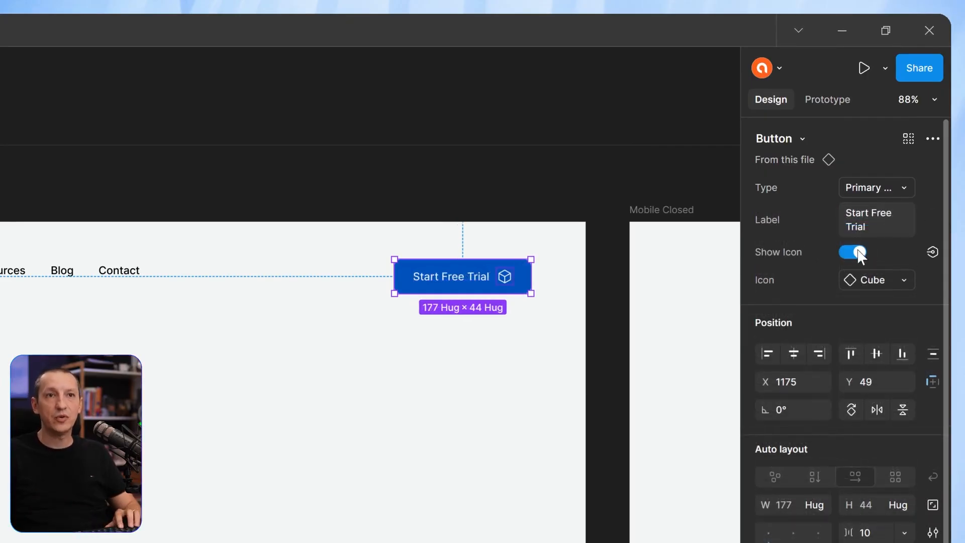
pyautogui.click(869, 279)
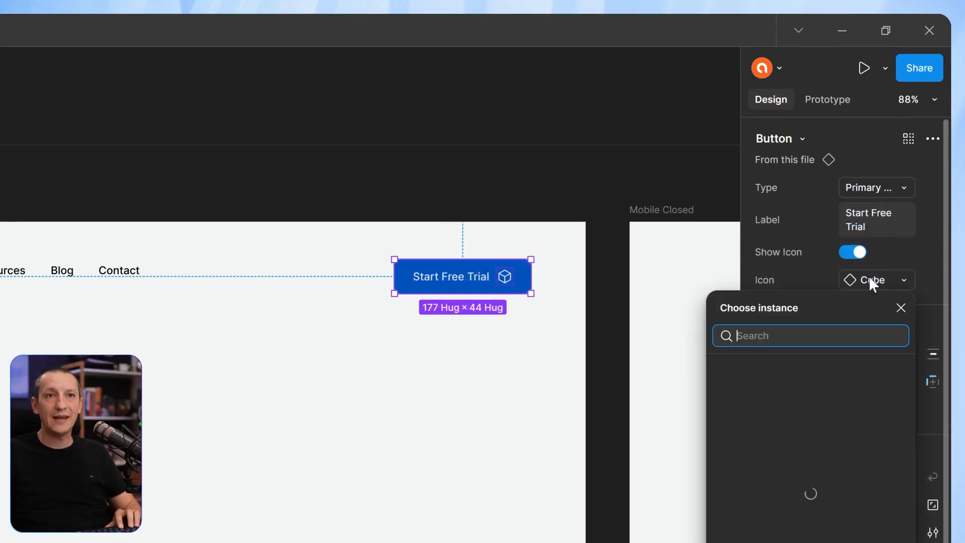
pyautogui.click(819, 411)
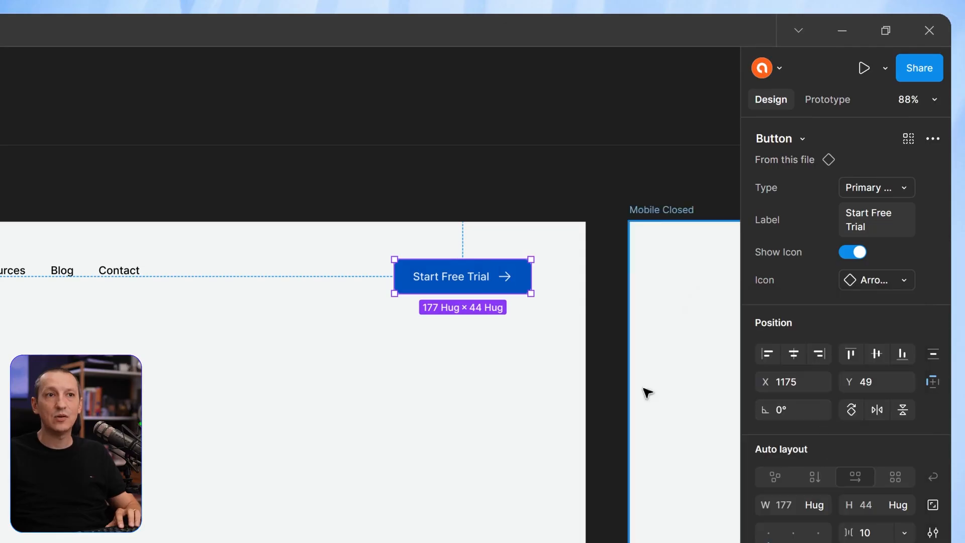
pyautogui.click(451, 357)
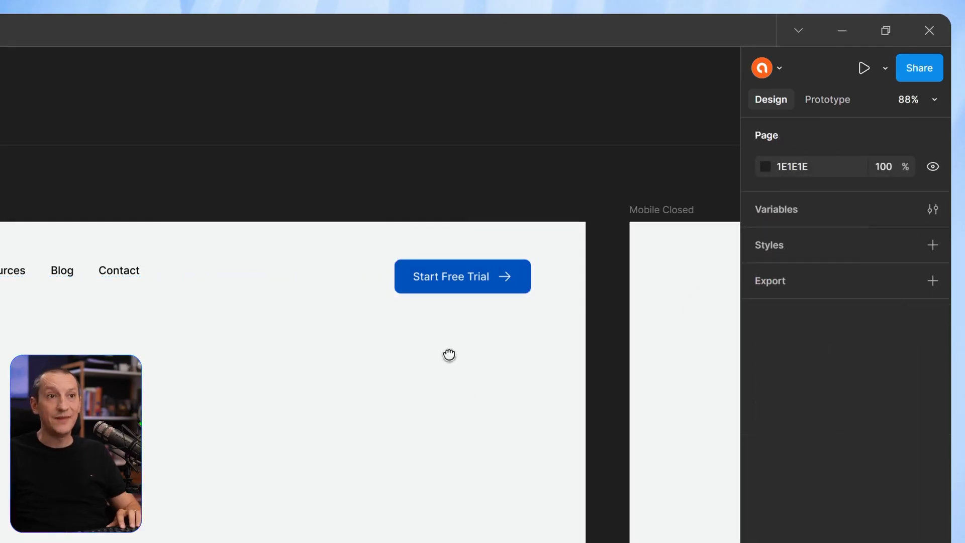
# Wrap the logo, navigation links and button in one horizontal auto layout frame, left-aligned and vertically centred.
pyautogui.moveTo(448, 355); pyautogui.dragTo(548, 342)
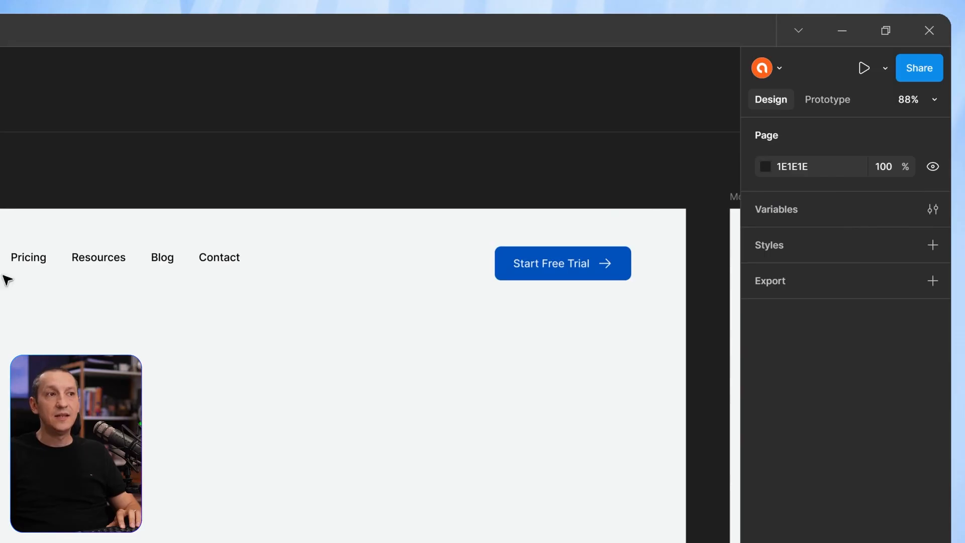
pyautogui.moveTo(7, 336); pyautogui.dragTo(618, 243)
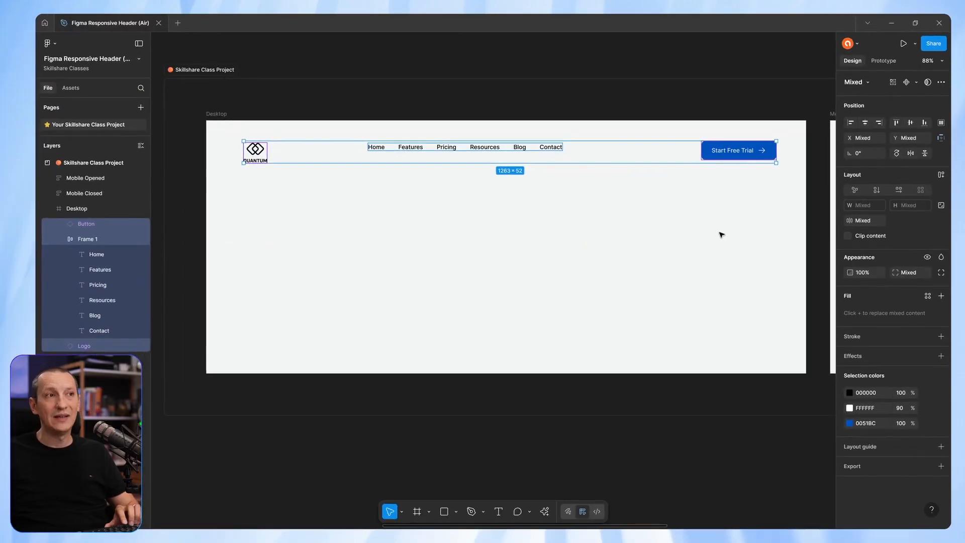
pyautogui.hotkey('shift', 'a')
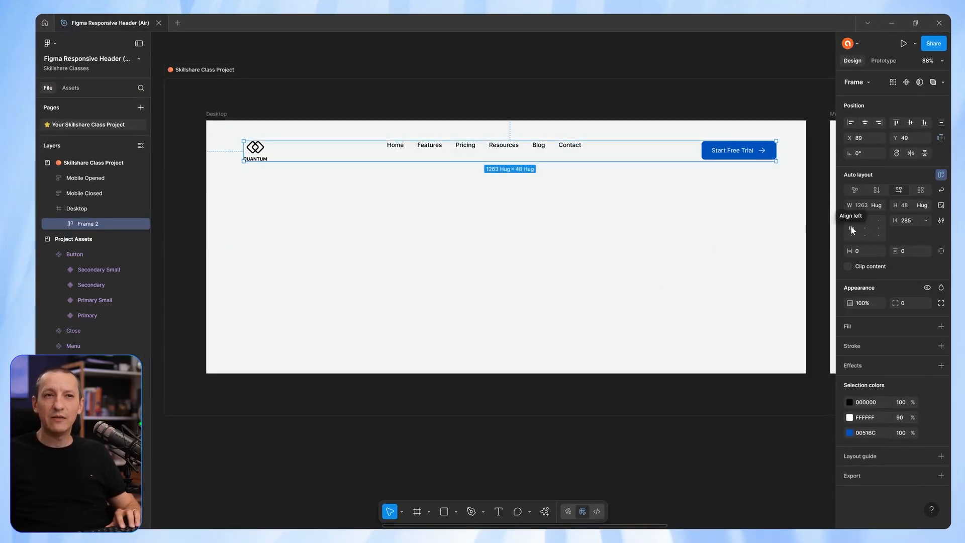
pyautogui.click(851, 227)
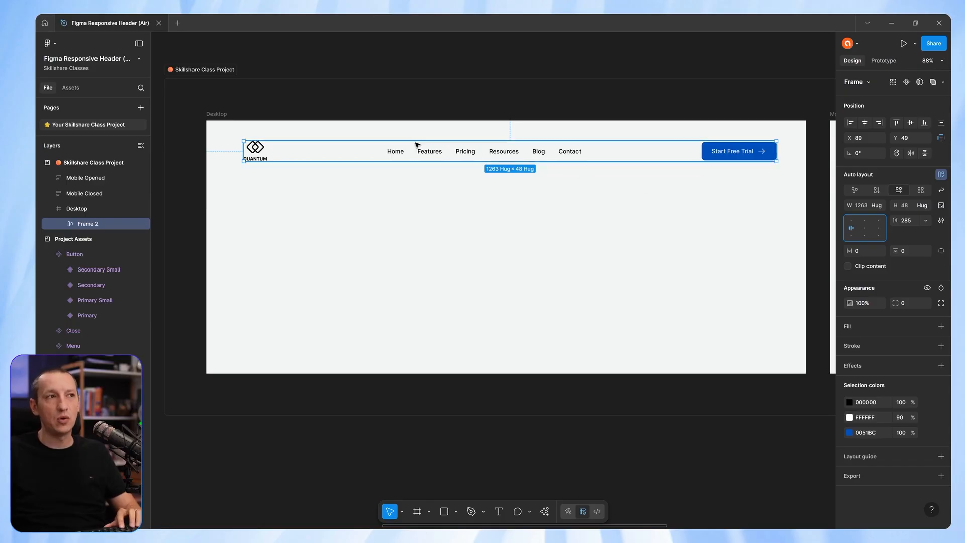
# Apply vertical auto layout to the Desktop frame with gap, horizontal padding and vertical padding all set to 0.
pyautogui.click(217, 114)
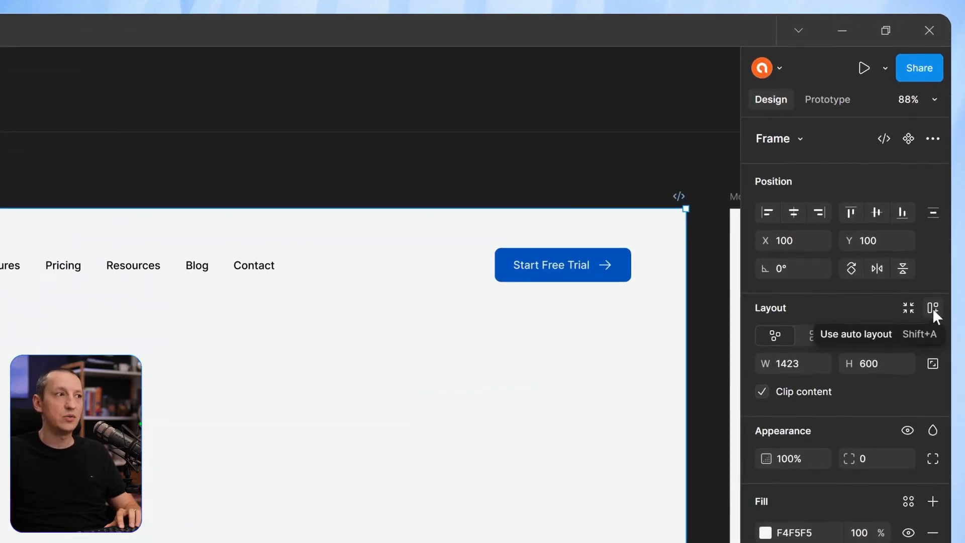
pyautogui.click(933, 308)
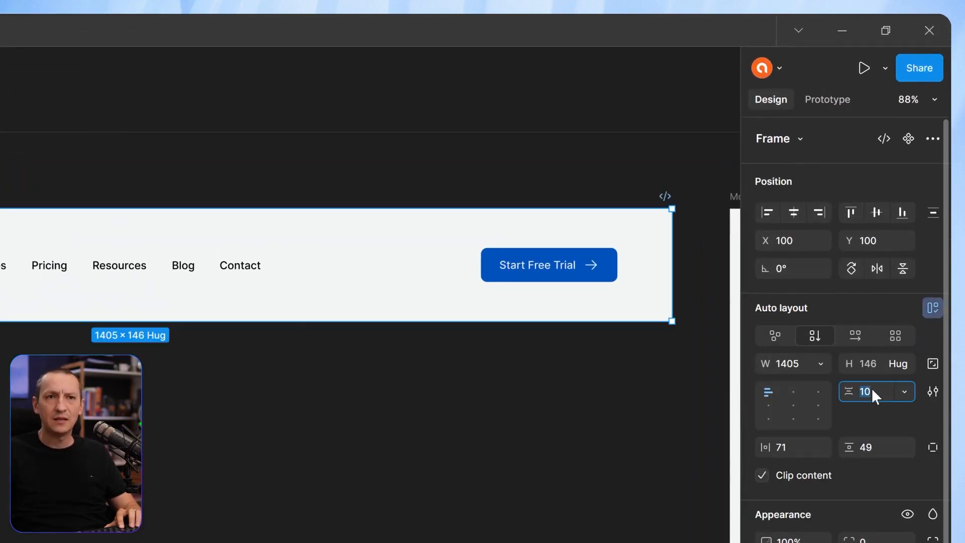
pyautogui.write('0')
pyautogui.press('Tab')
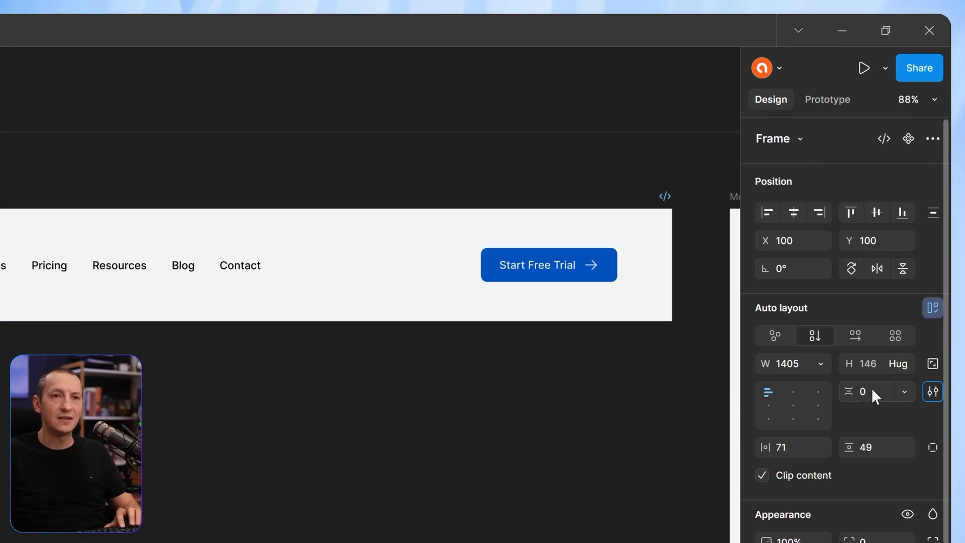
pyautogui.click(790, 451)
pyautogui.write('0')
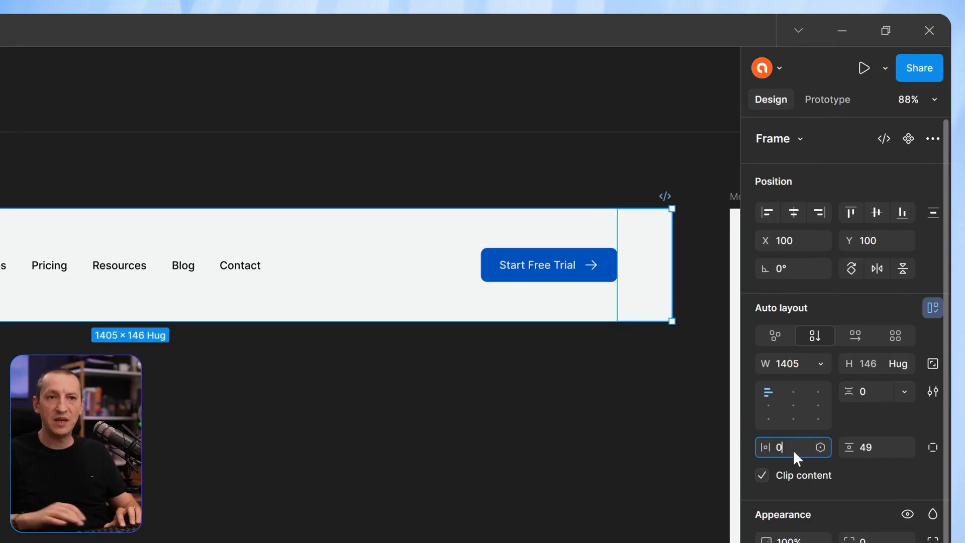
pyautogui.press('Tab')
pyautogui.write('0')
pyautogui.press('Tab')
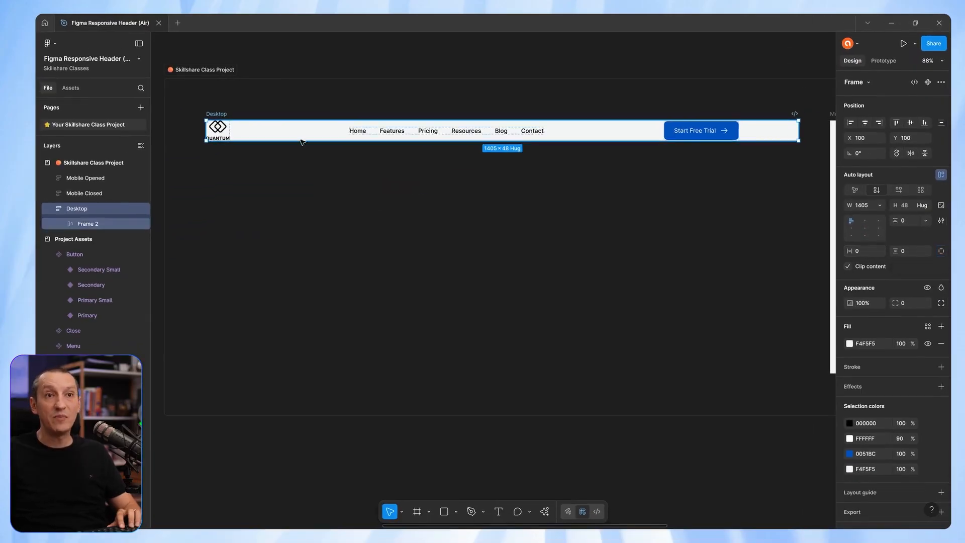
# Extend the Desktop frame's height back down to match the Mobile Closed frame and set the header row's width to Fill container.
pyautogui.moveTo(662, 143); pyautogui.dragTo(665, 371)
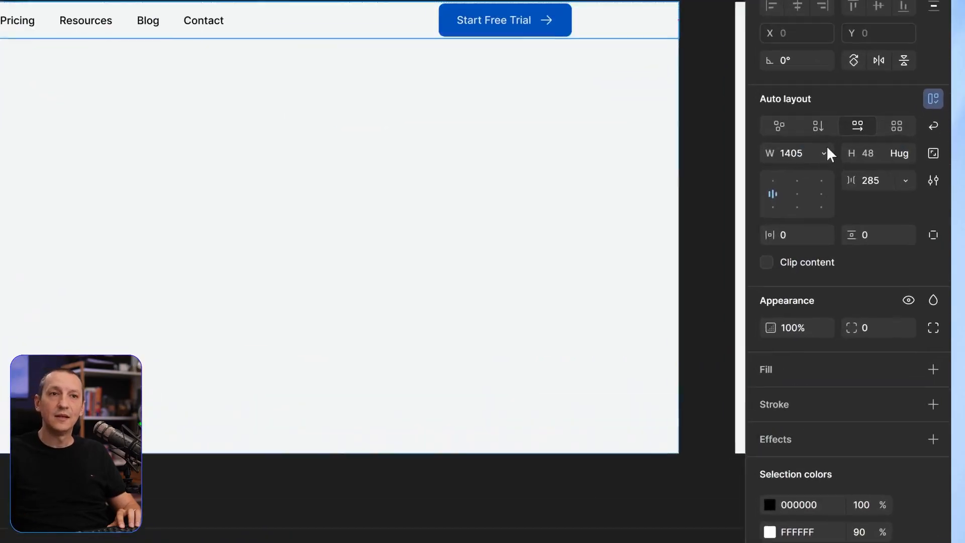
pyautogui.click(880, 204)
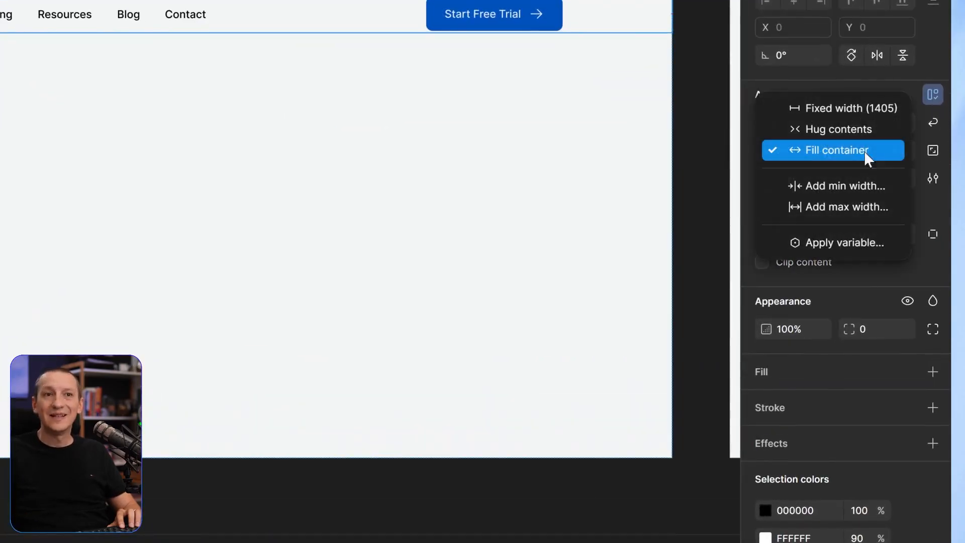
pyautogui.click(830, 150)
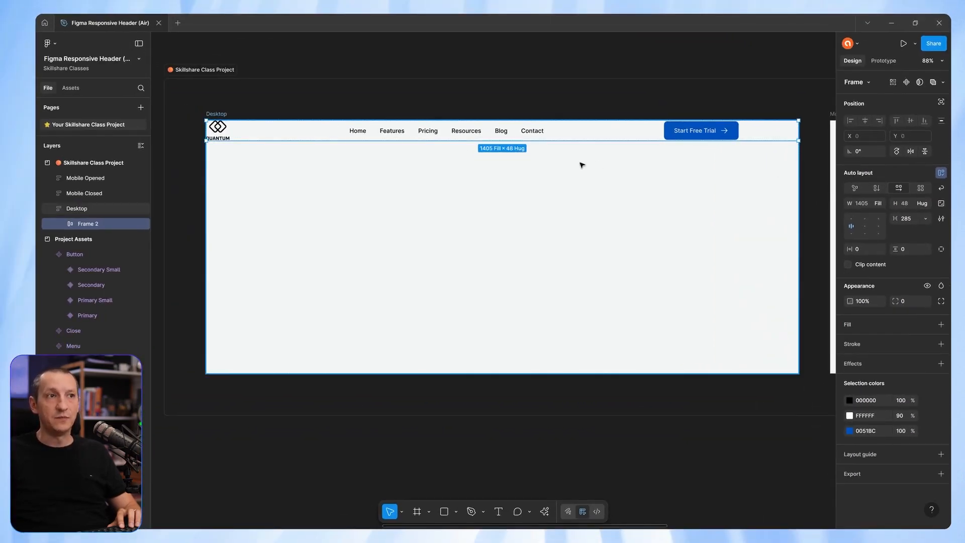
# Move the Start Free Trial button into the navigation links frame, directly after the Contact link.
pyautogui.click(499, 132)
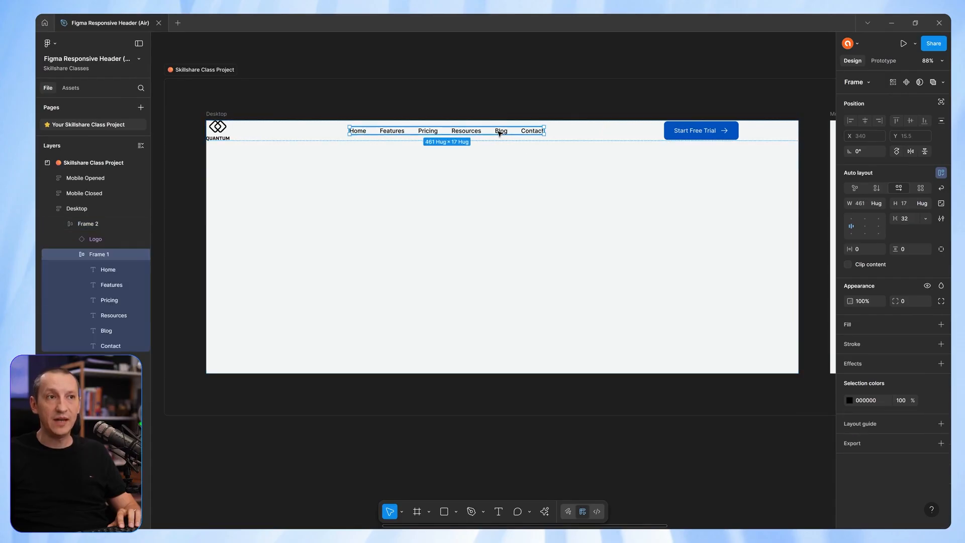
pyautogui.click(700, 134)
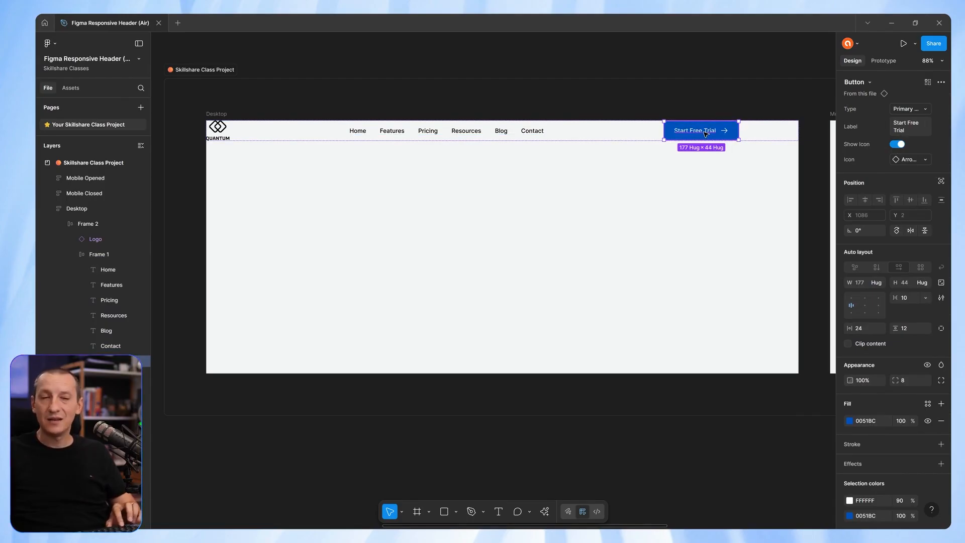
pyautogui.press('Escape')
pyautogui.click(537, 133)
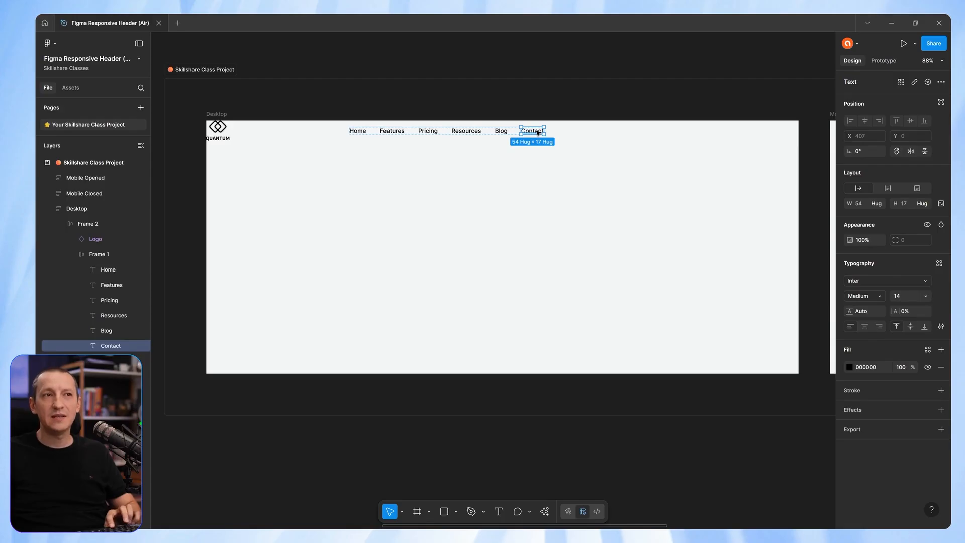
pyautogui.hotkey('ctrl', 'v')
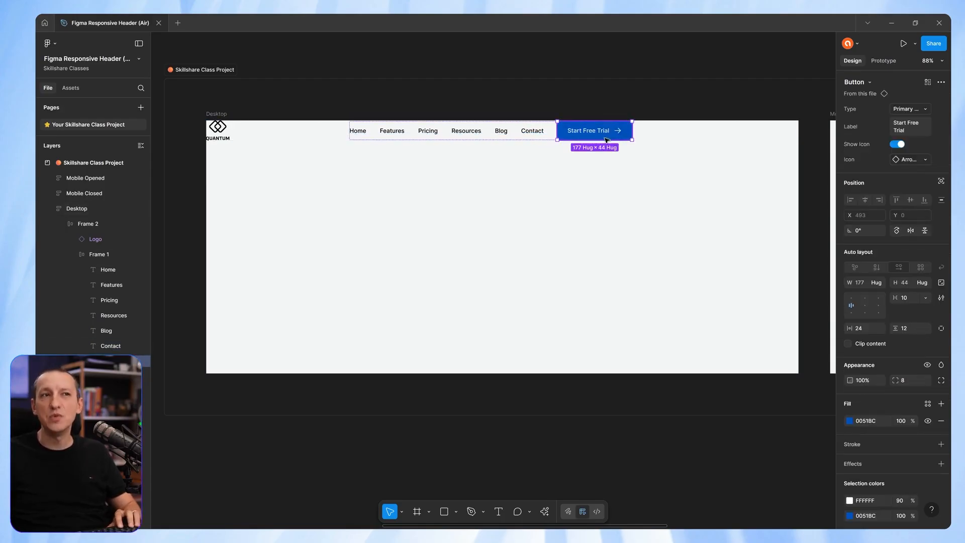
pyautogui.click(512, 135)
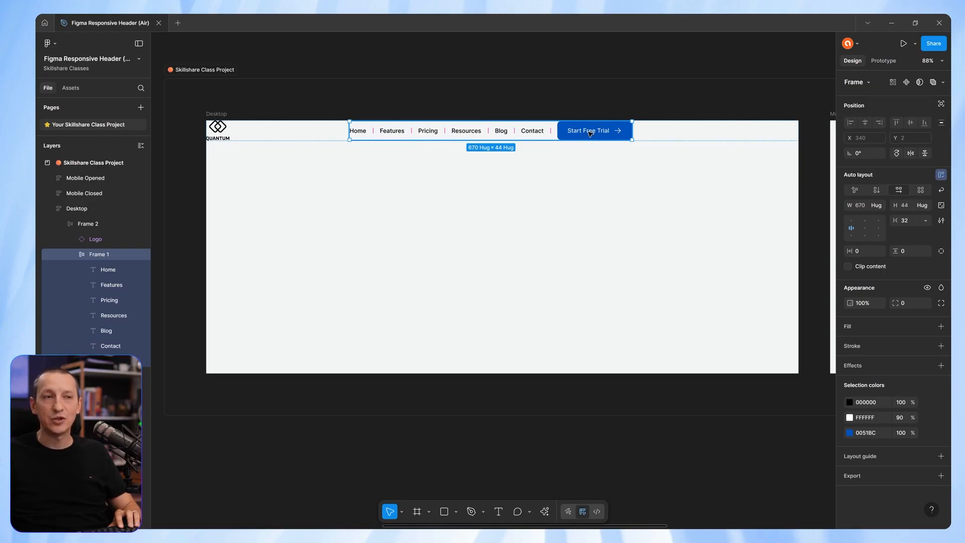
# Set the header row's horizontal gap between the logo and the navigation group to Auto.
pyautogui.click(318, 136)
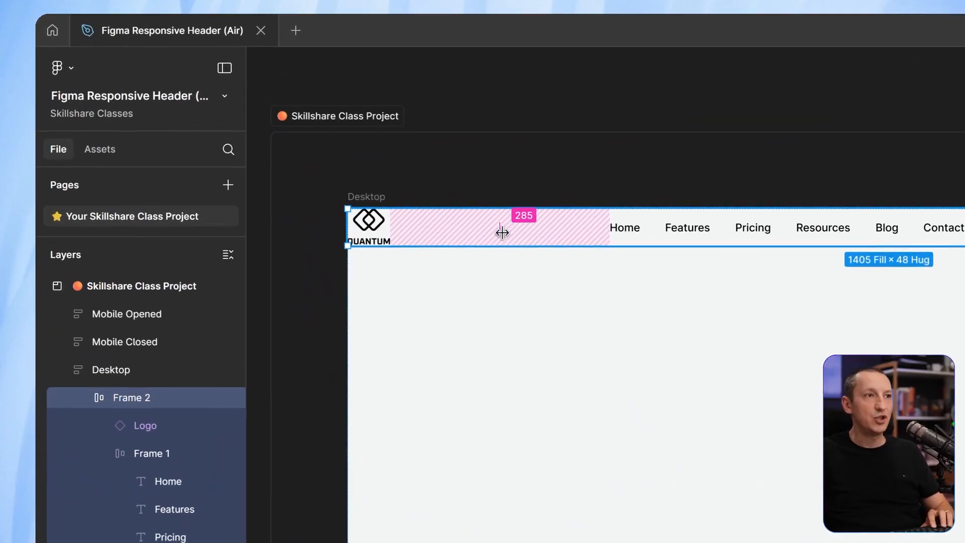
pyautogui.click(497, 228)
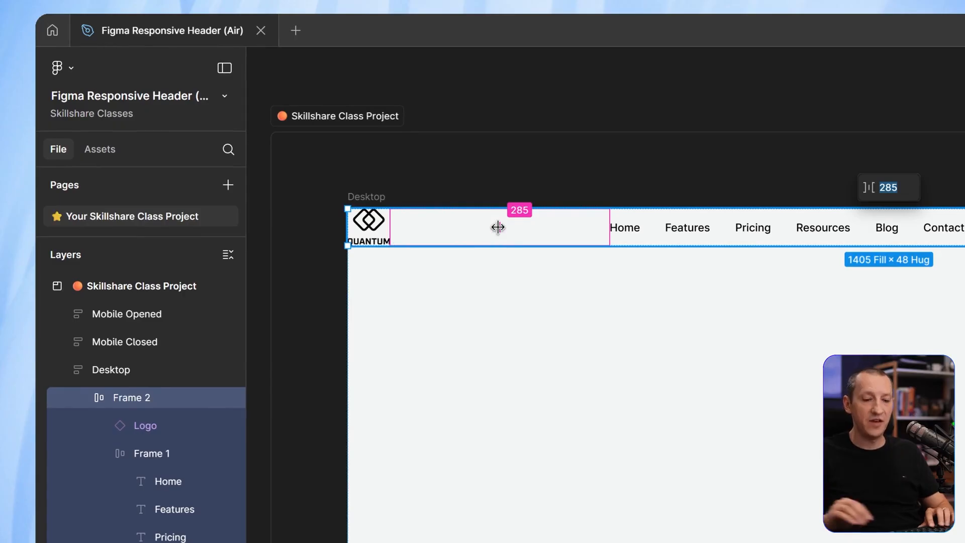
pyautogui.write('auto')
pyautogui.press('Return')
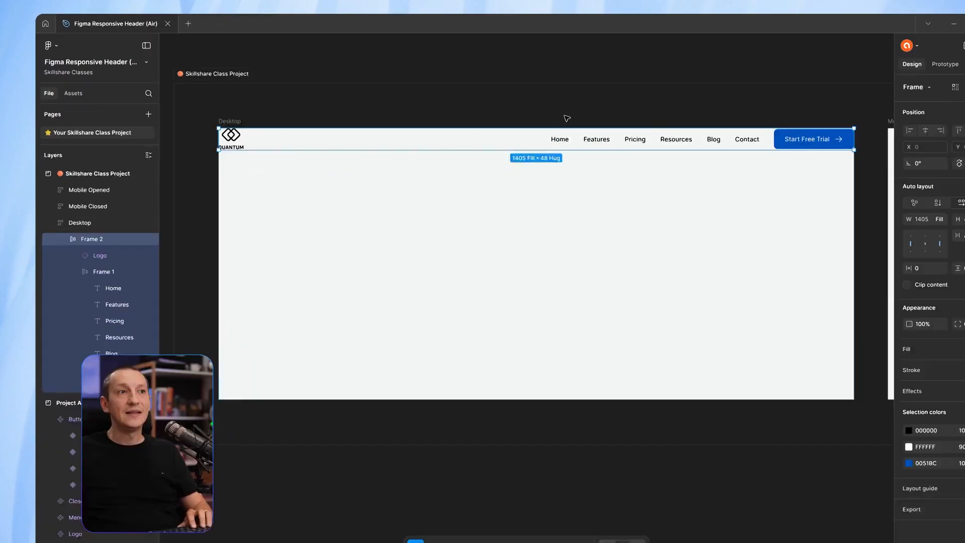
pyautogui.click(946, 157)
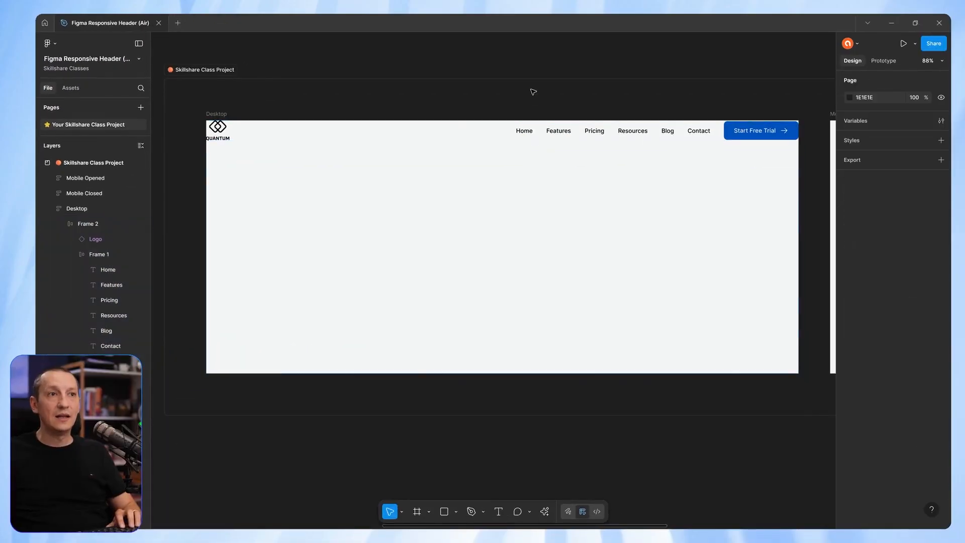
# Narrow the Desktop frame to about 1011 wide to test the header row's spacing, and undo the resize.
pyautogui.click(218, 113)
pyautogui.moveTo(799, 167); pyautogui.dragTo(631, 162)
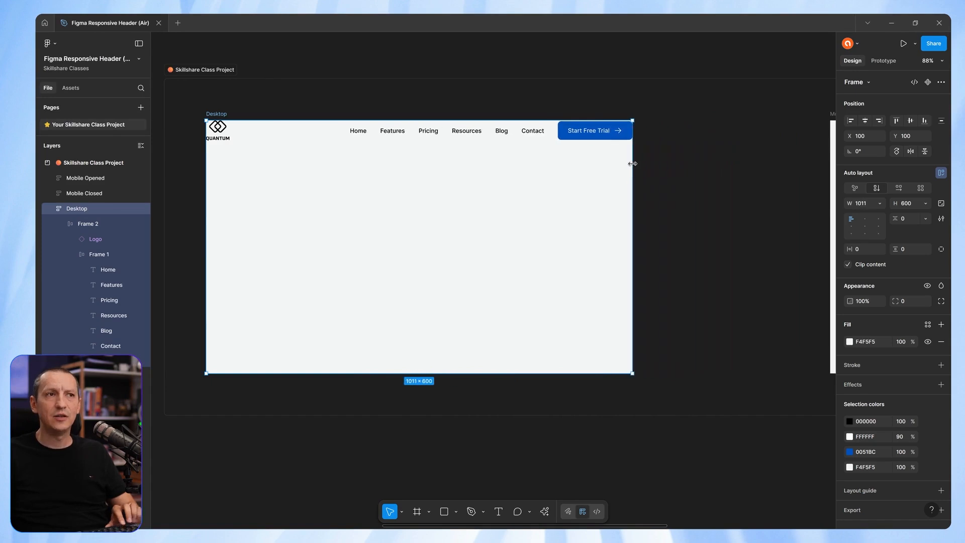
pyautogui.hotkey('ctrl', 'z')
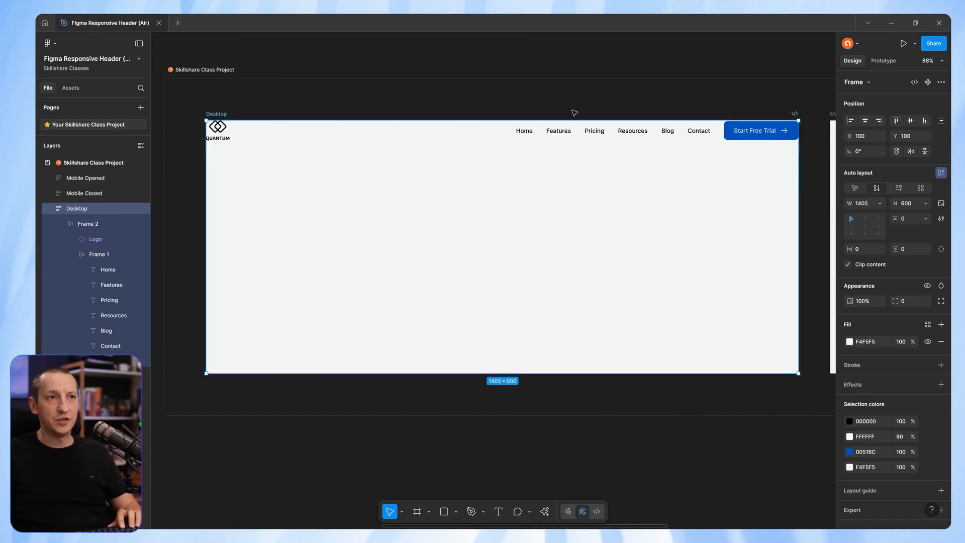
# Set the header row's horizontal padding to 64 and its vertical padding to 20.
pyautogui.click(561, 135)
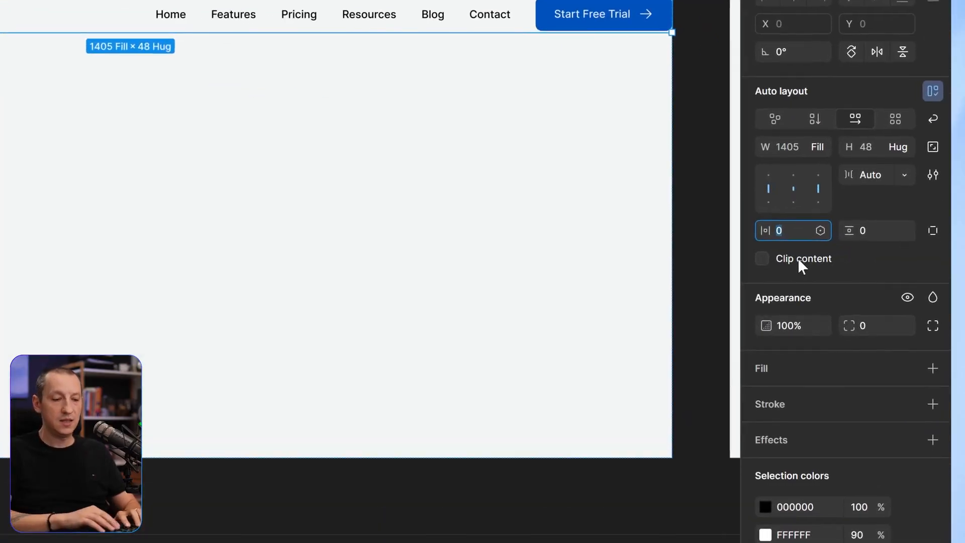
pyautogui.write('64')
pyautogui.press('Return')
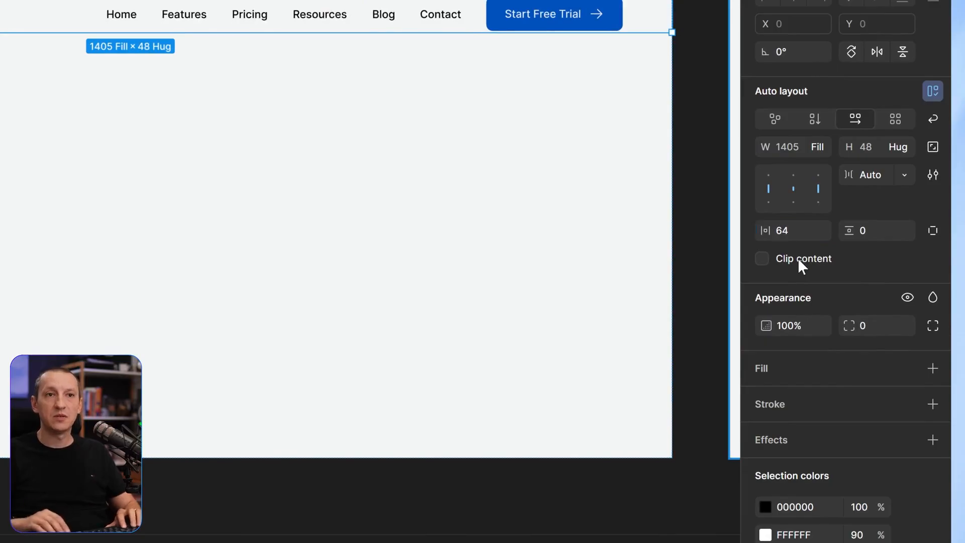
pyautogui.click(870, 230)
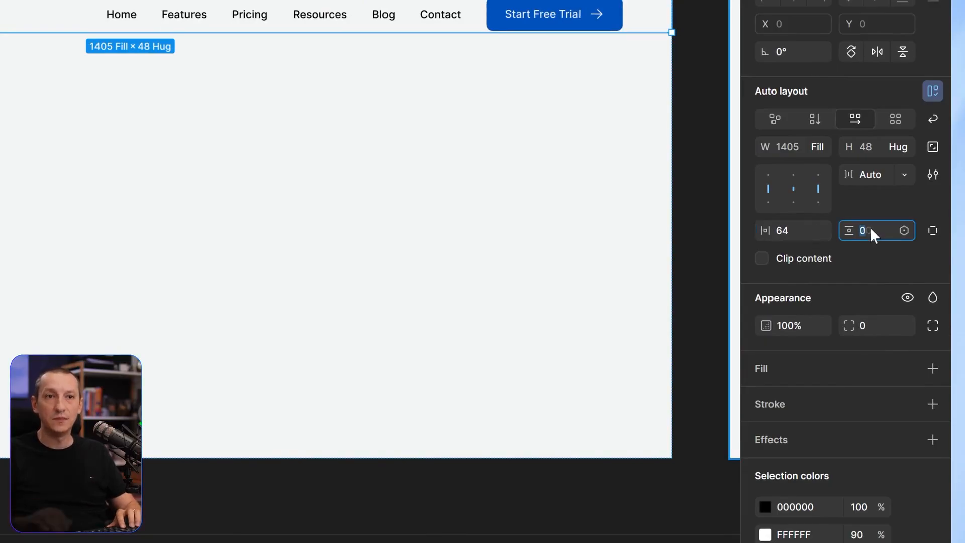
pyautogui.write('20')
pyautogui.press('Return')
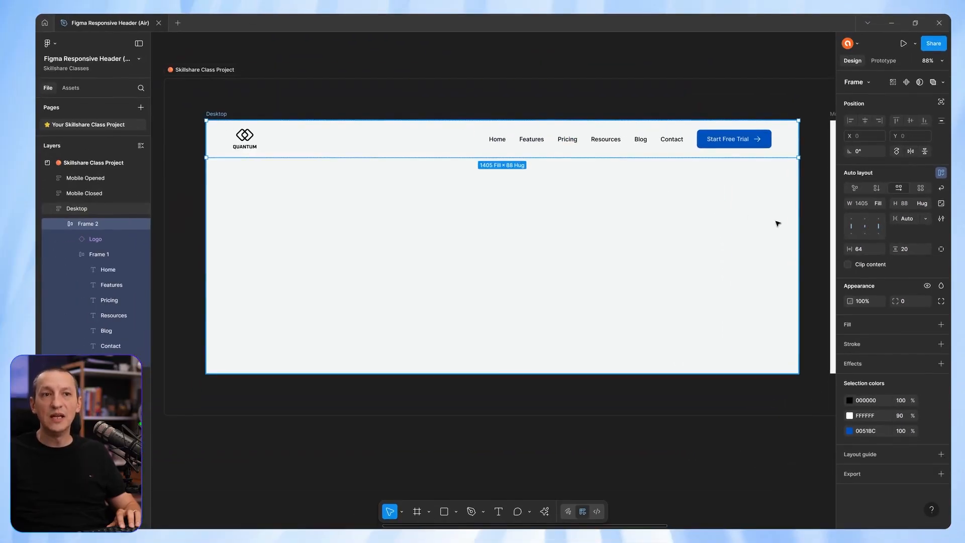
# Give the header row a white FFFFFF fill and a 1 px inside stroke in E4E6E7 on its bottom side only.
pyautogui.click(885, 325)
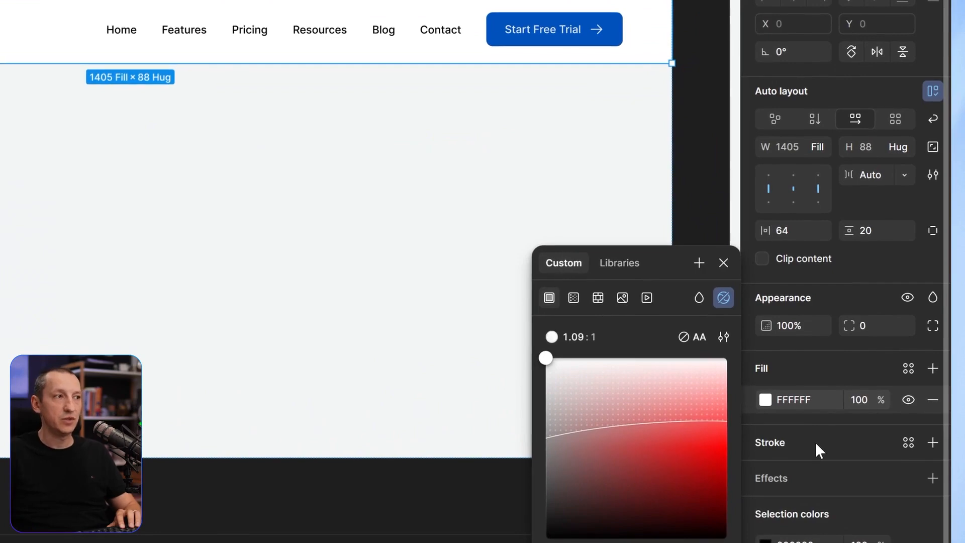
pyautogui.click(819, 441)
pyautogui.click(800, 476)
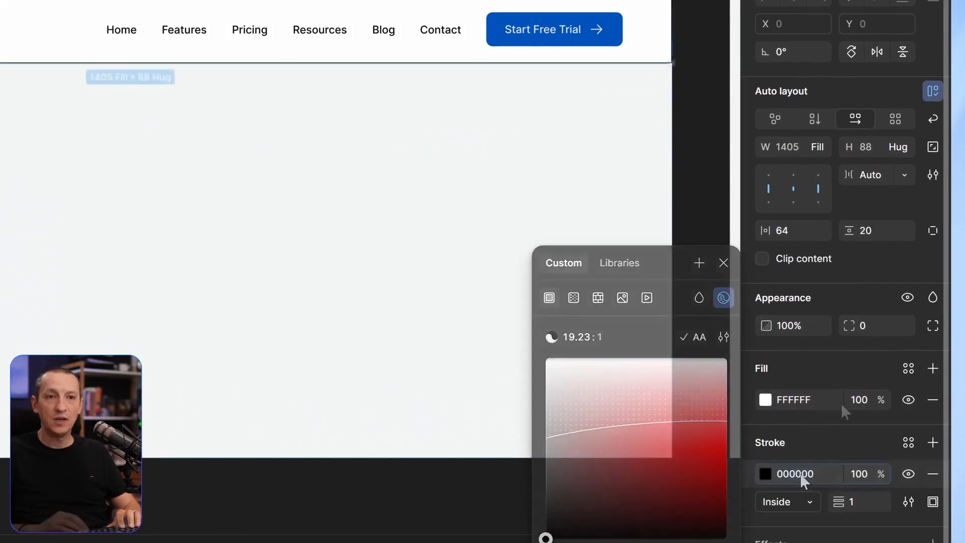
pyautogui.write('e4e6e7')
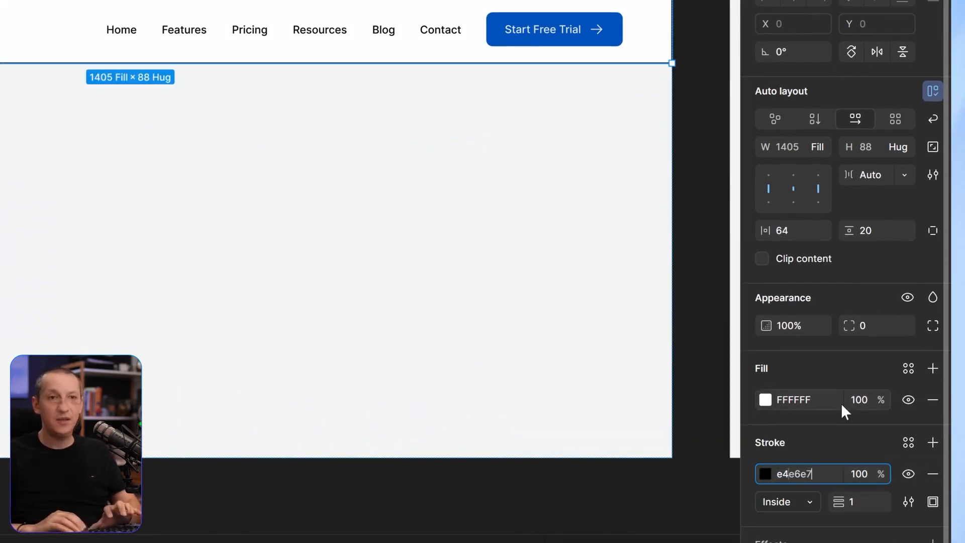
pyautogui.press('Return')
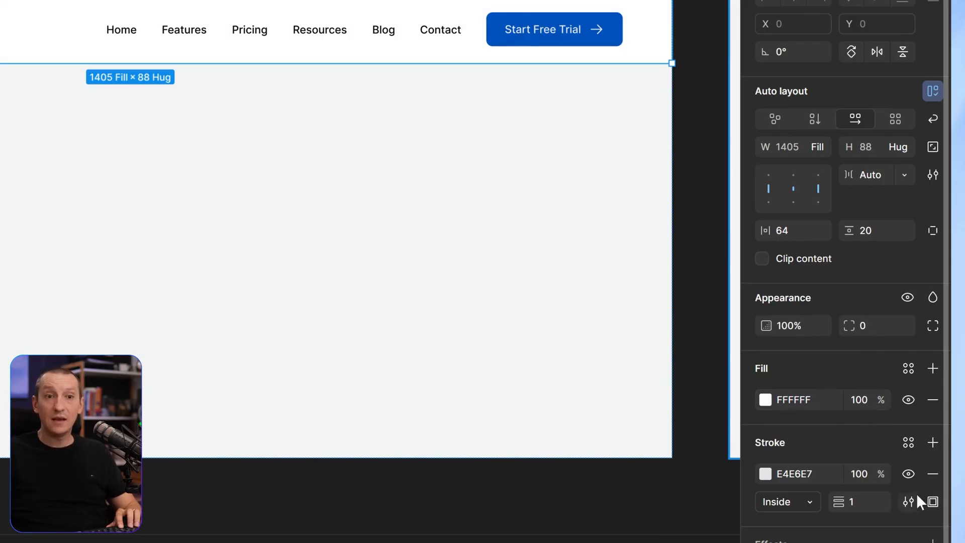
pyautogui.click(933, 503)
pyautogui.click(922, 542)
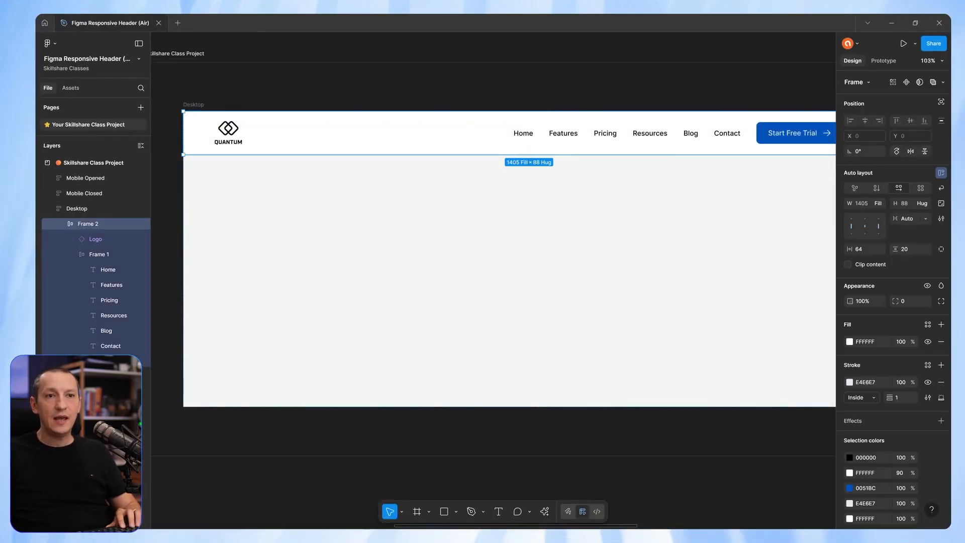
# Replace the black 000000 used across the header row's contents with 27292A and deselect the row.
pyautogui.scroll(-2, 890, 223)
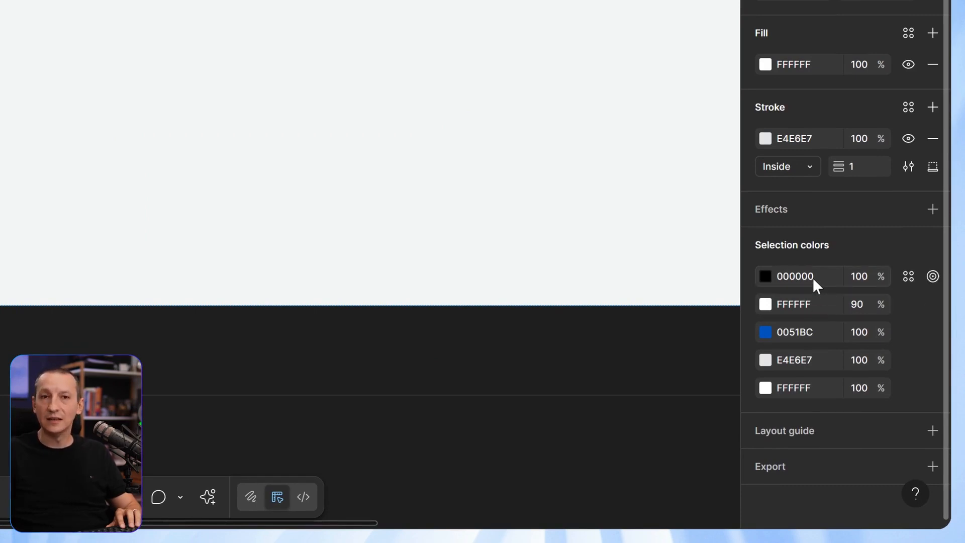
pyautogui.click(812, 277)
pyautogui.write('27292A')
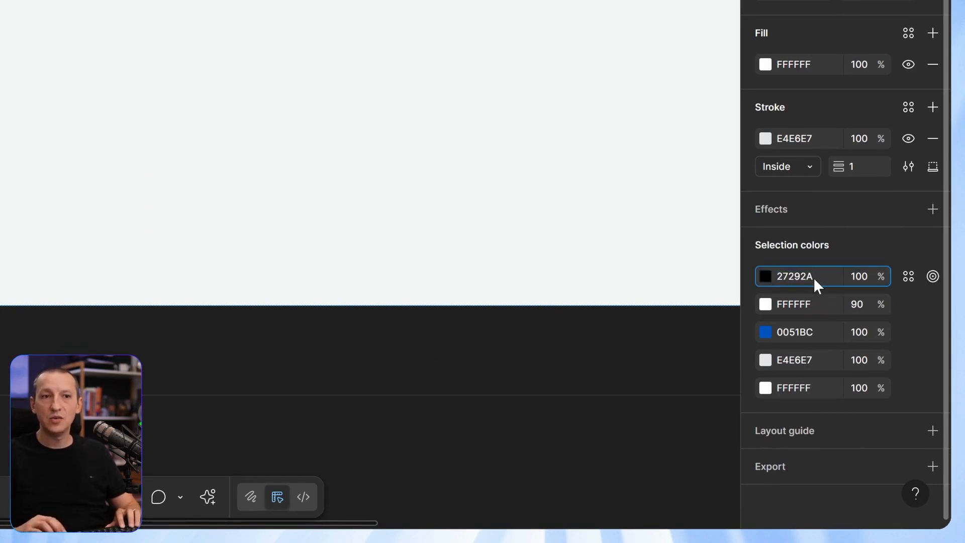
pyautogui.press('Return')
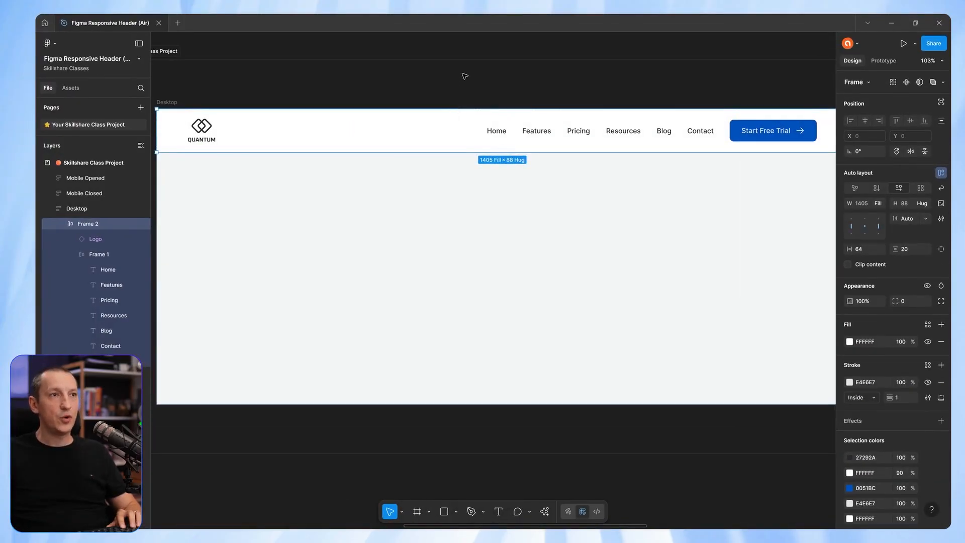
pyautogui.click(465, 75)
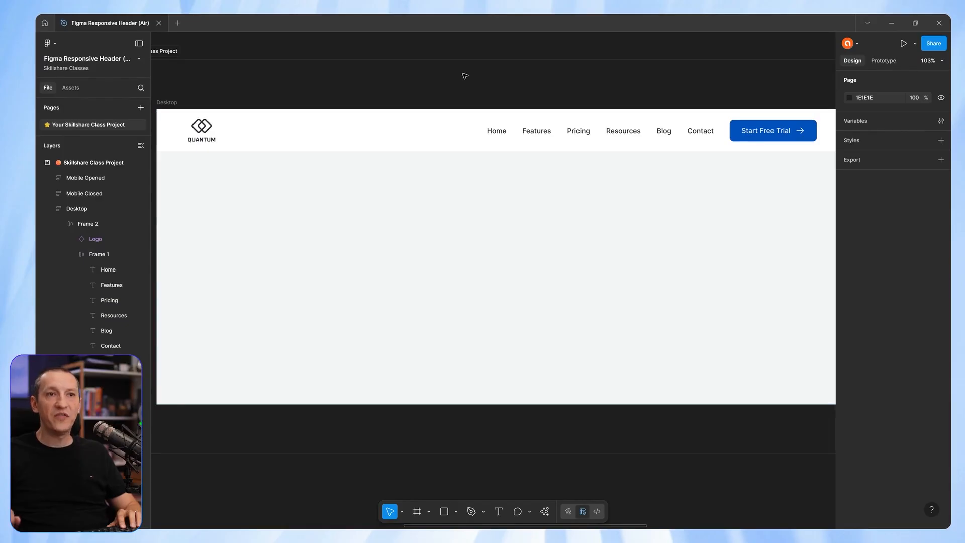
# Narrow the Desktop frame far below its desktop width to test how the finished header responds.
pyautogui.scroll(-1, 470, 78)
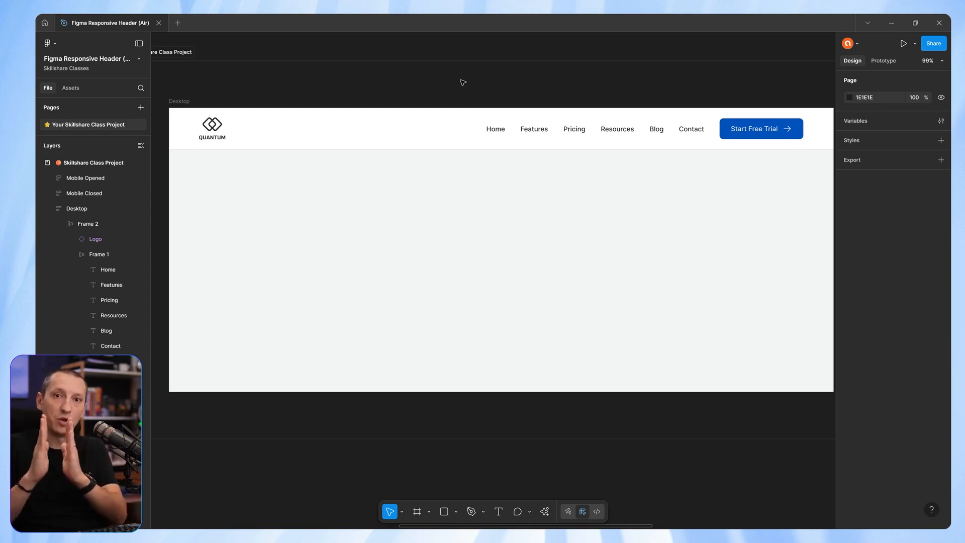
pyautogui.click(333, 120)
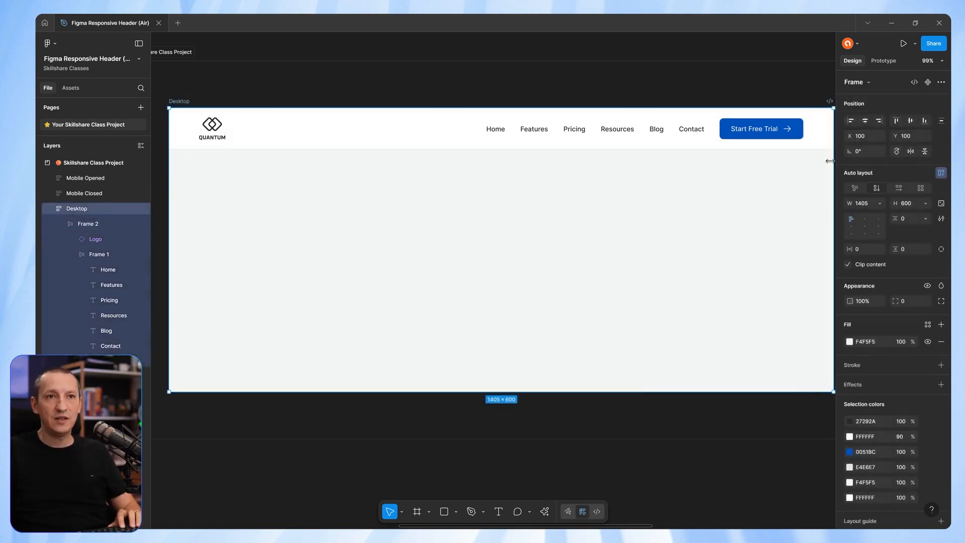
pyautogui.moveTo(822, 161); pyautogui.dragTo(401, 158)
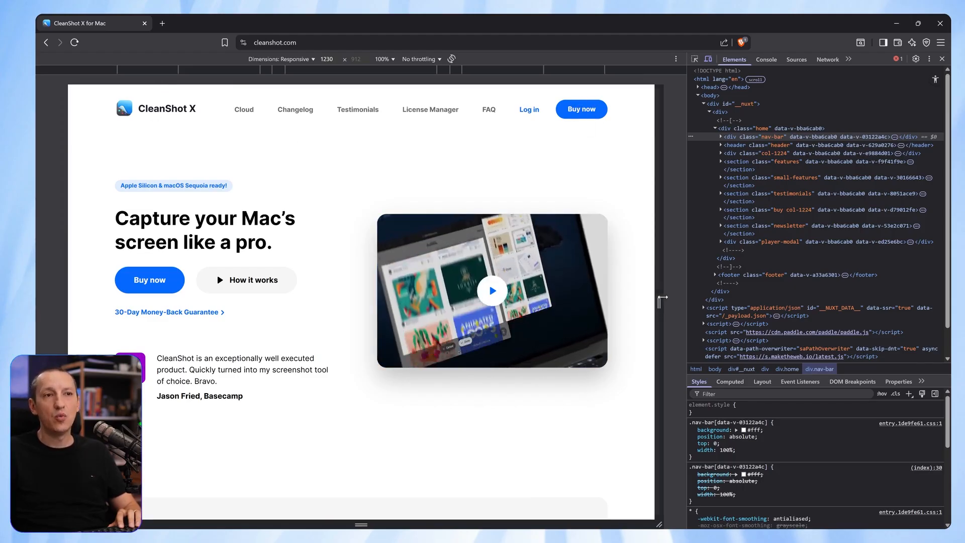
# In the browser, examine how the CleanShot X navigation collapses at 872 px wide, opening and closing its menu.
pyautogui.moveTo(660, 301); pyautogui.dragTo(575, 301)
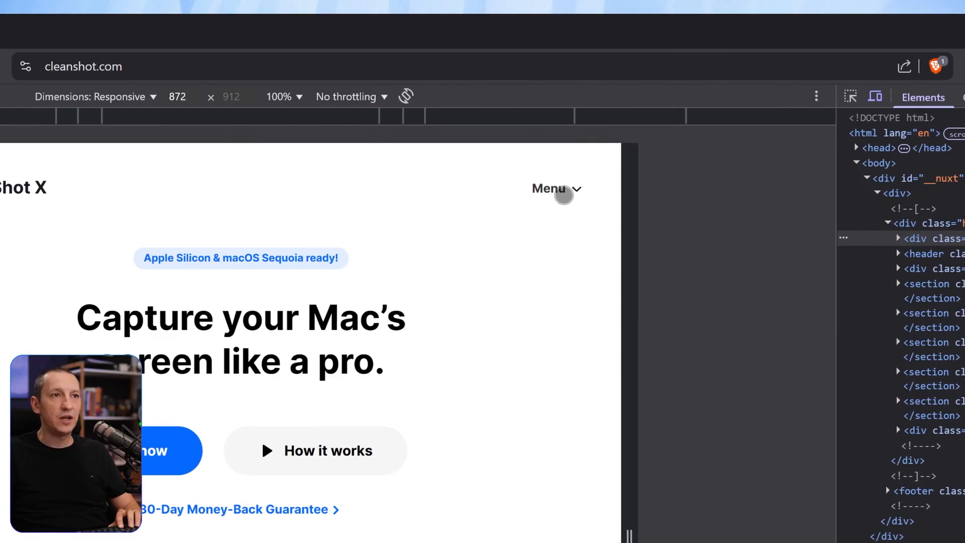
pyautogui.click(563, 196)
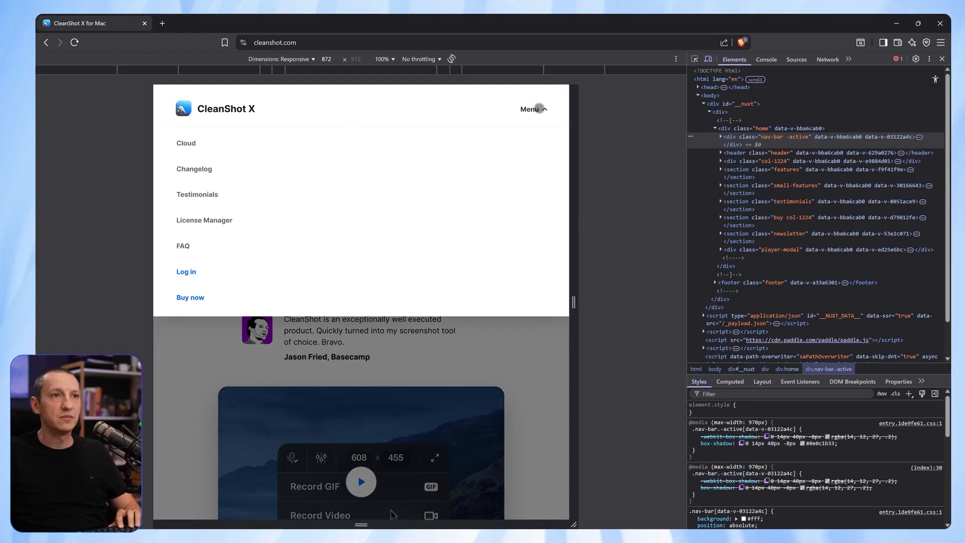
pyautogui.click(539, 108)
pyautogui.click(540, 109)
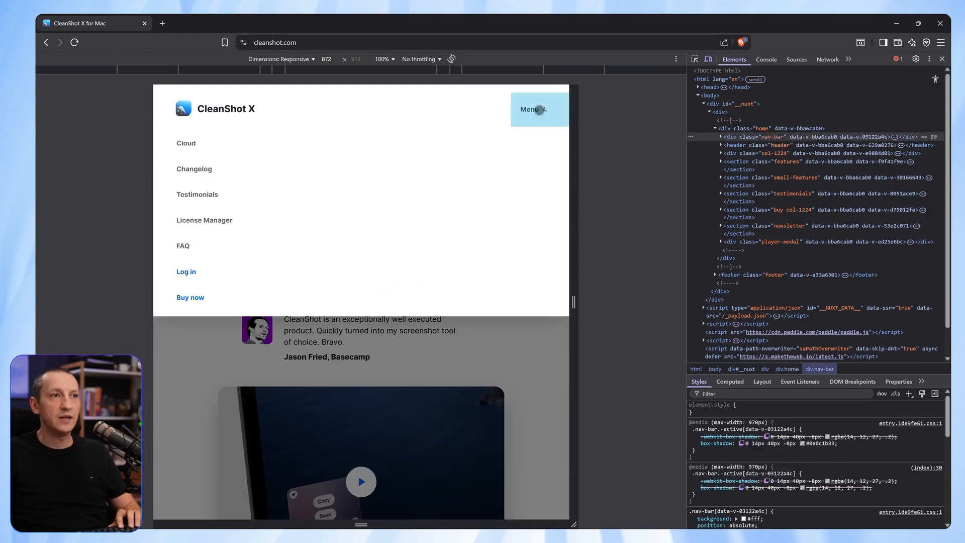
pyautogui.click(544, 112)
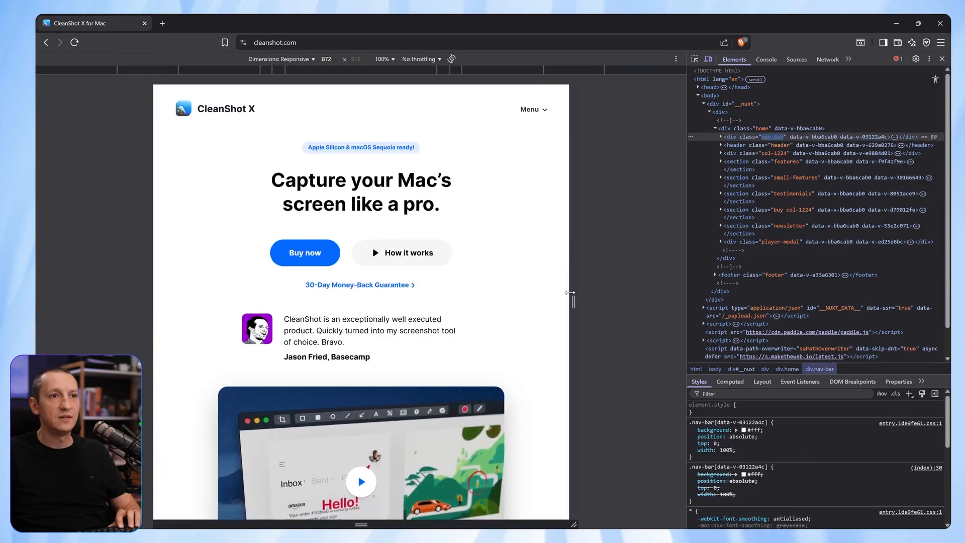
pyautogui.moveTo(569, 292); pyautogui.dragTo(680, 290)
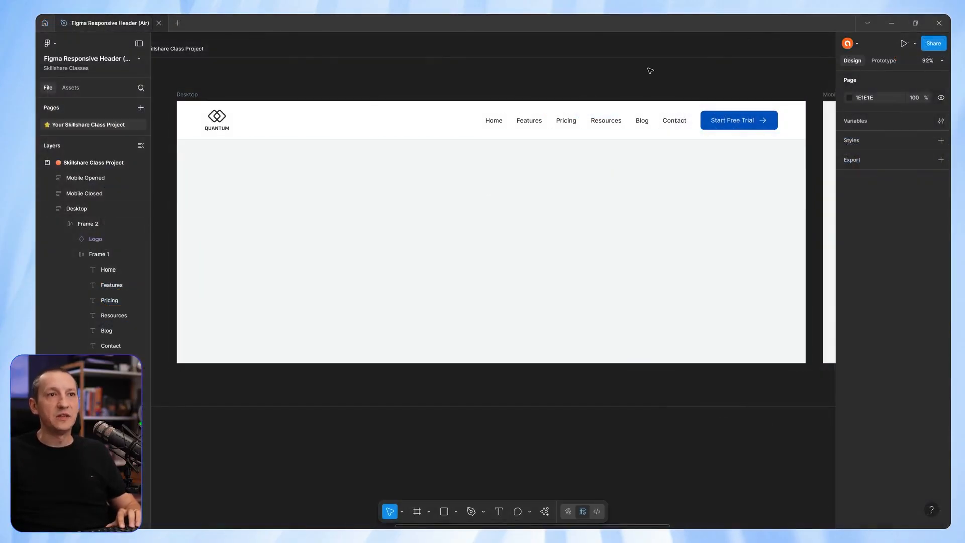
# Back in Figma, select the empty Mobile Closed frame beside the Desktop frame.
pyautogui.click(420, 112)
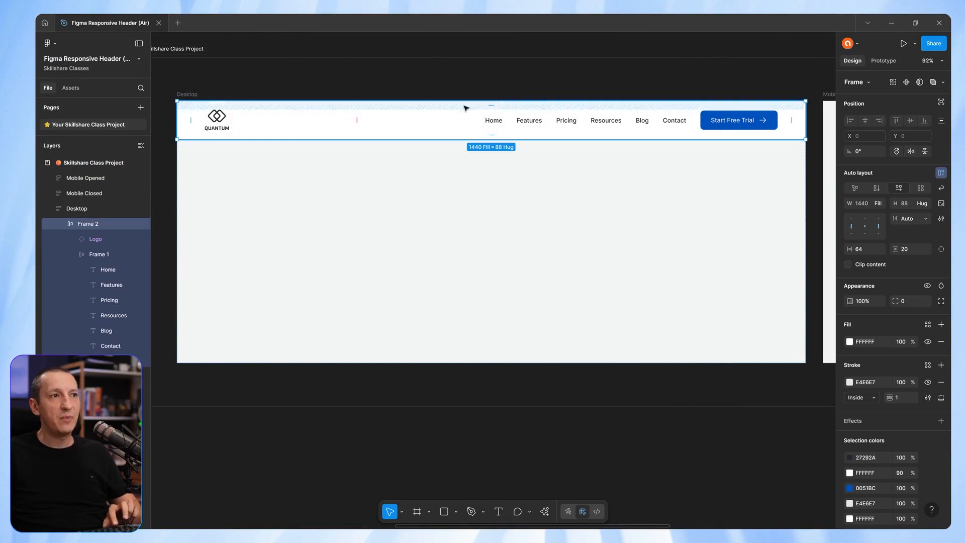
pyautogui.moveTo(726, 94); pyautogui.dragTo(291, 93)
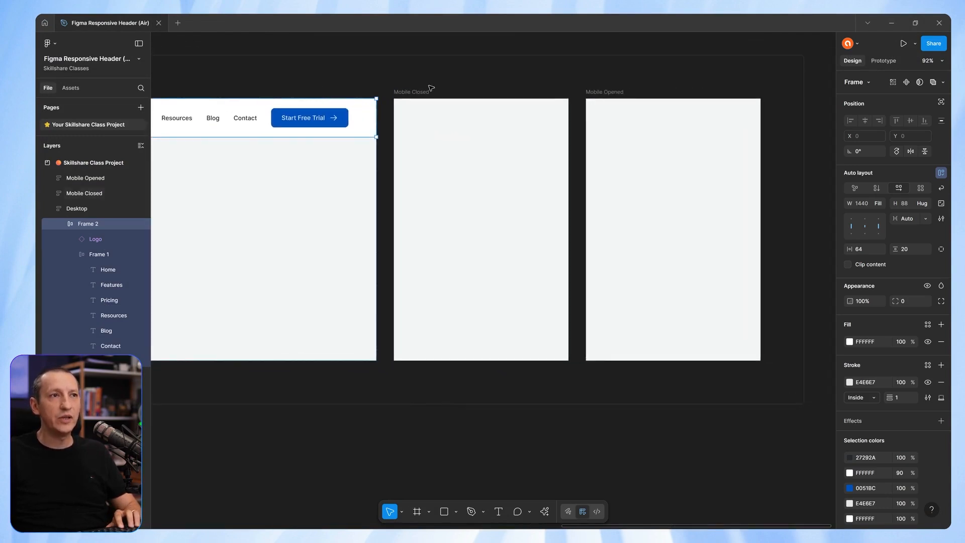
pyautogui.click(422, 91)
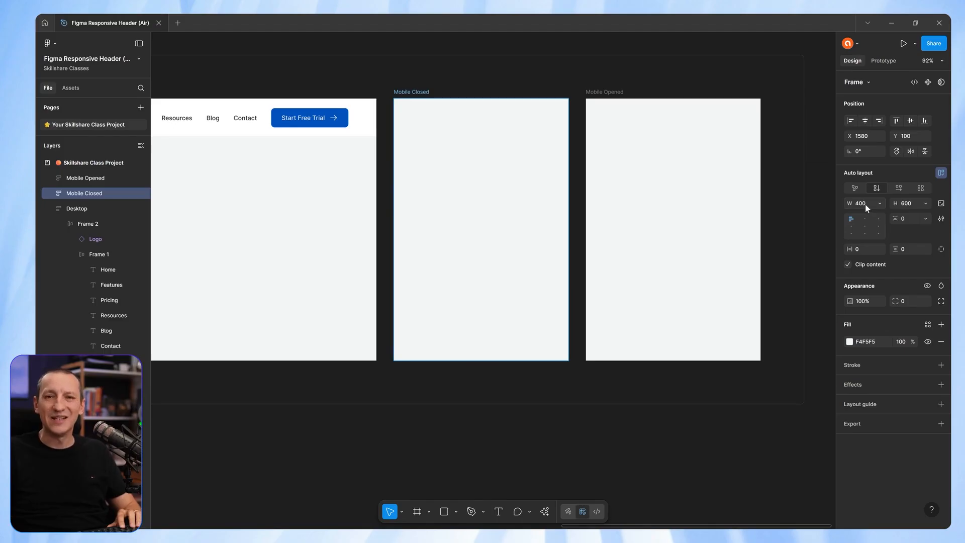
# Paste the desktop header row into the Mobile Closed frame and delete its group of navigation links and Start Free Trial button.
pyautogui.click(413, 92)
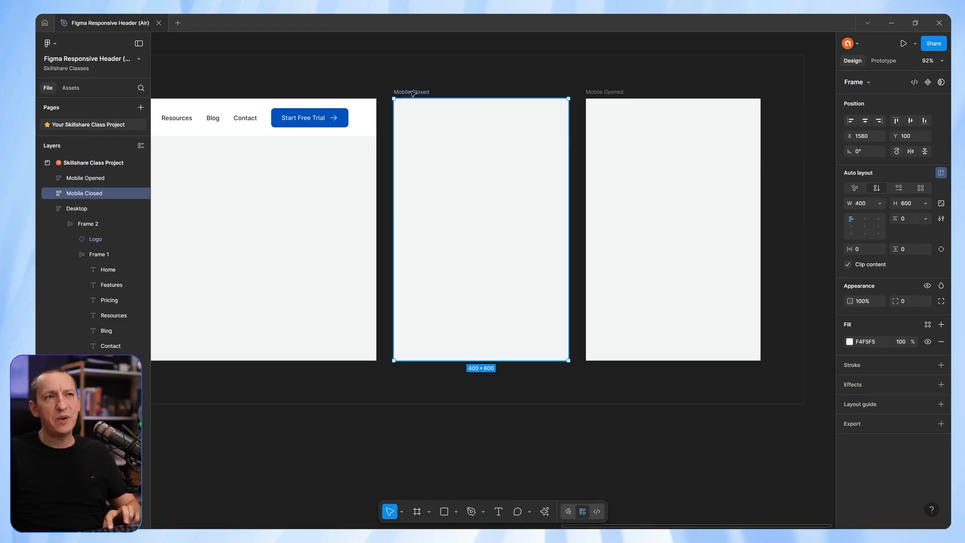
pyautogui.hotkey('ctrl', 'v')
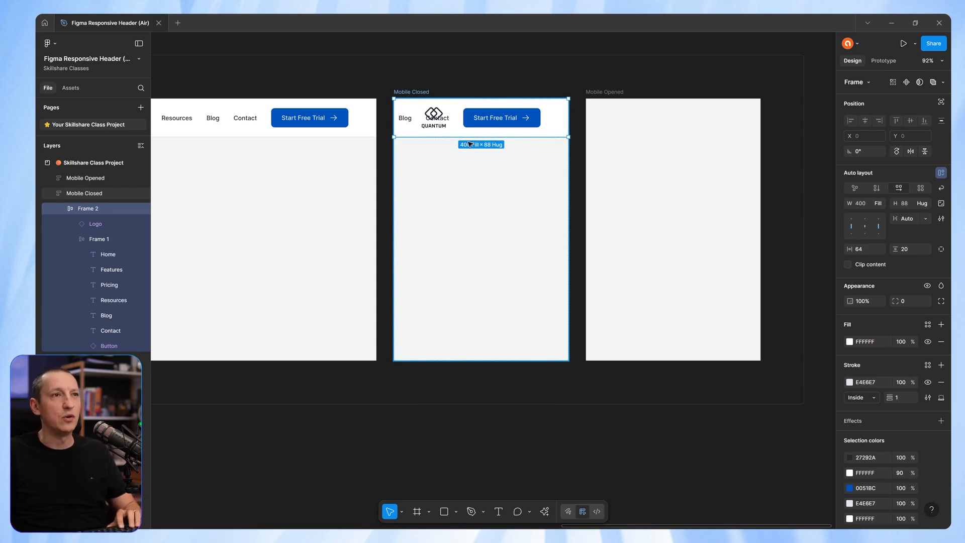
pyautogui.doubleClick(497, 118)
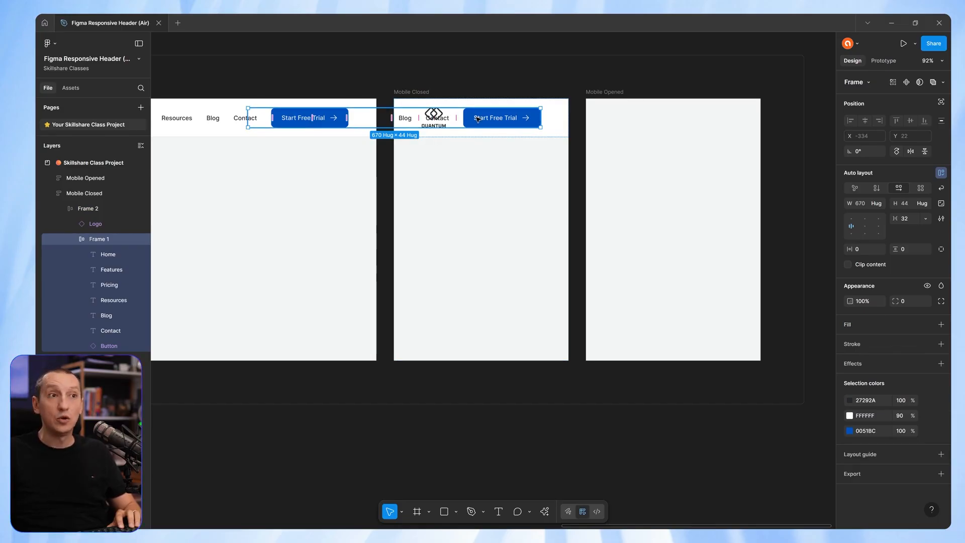
pyautogui.press('Delete')
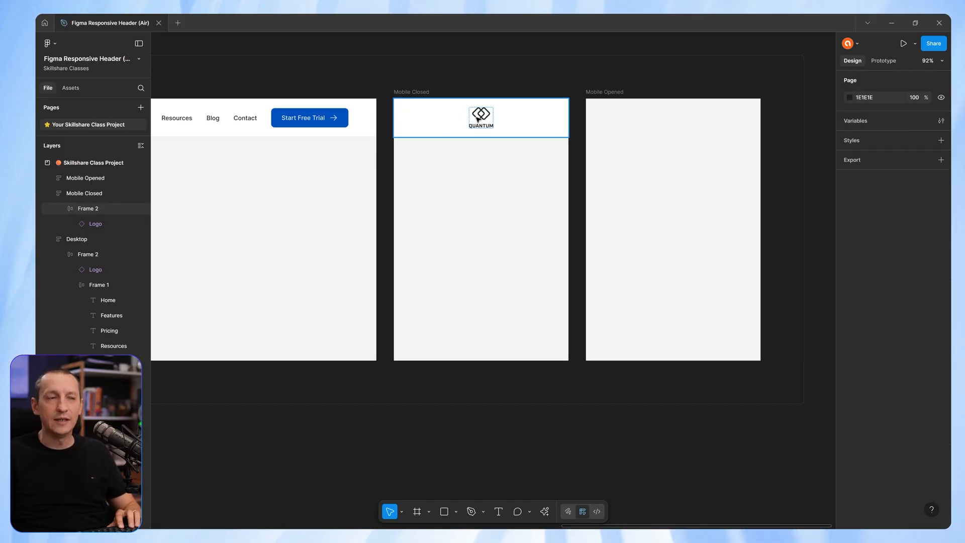
# Copy the small light-grey secondary button from the components area and paste it into the Mobile Closed header row beside the logo.
pyautogui.moveTo(248, 140); pyautogui.dragTo(723, 151)
pyautogui.moveTo(250, 200); pyautogui.dragTo(520, 171)
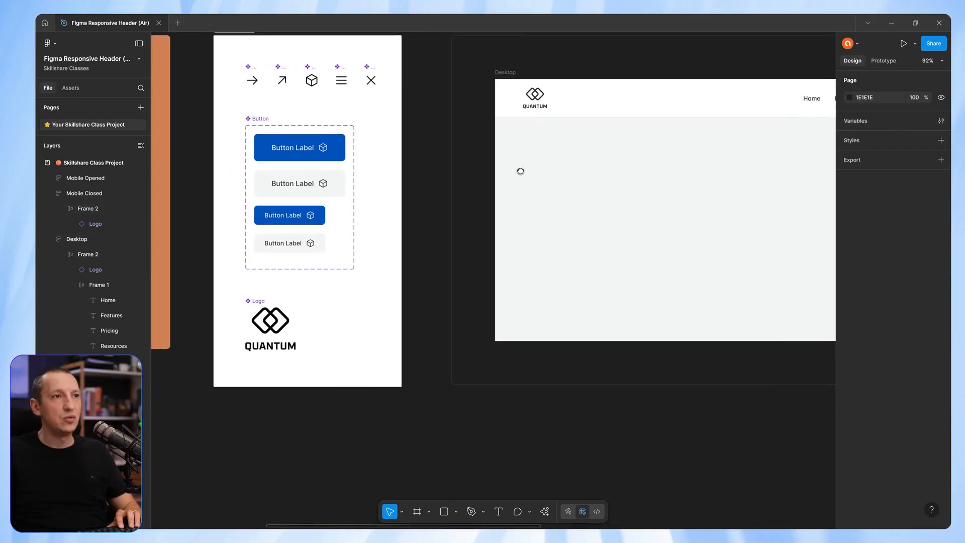
pyautogui.click(288, 244)
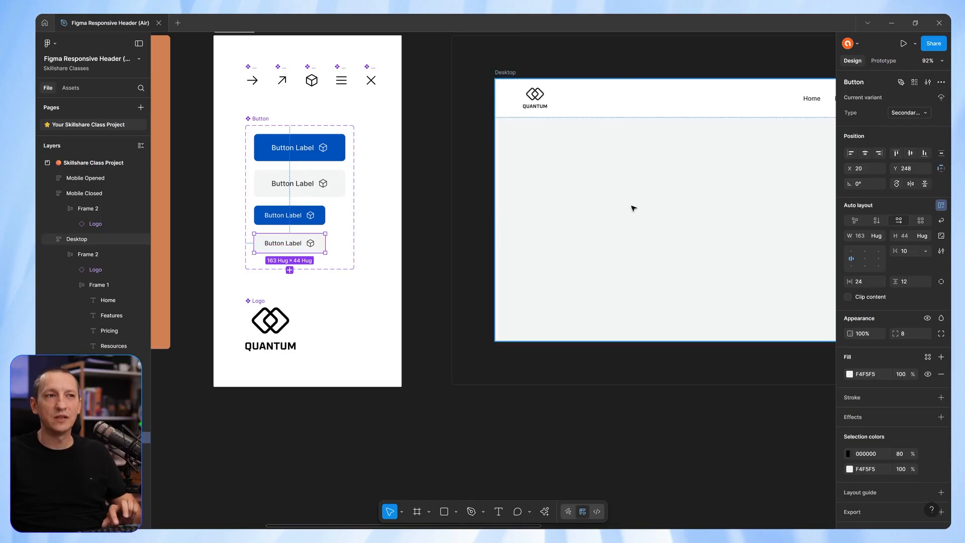
pyautogui.moveTo(676, 180); pyautogui.dragTo(269, 178)
pyautogui.click(471, 111)
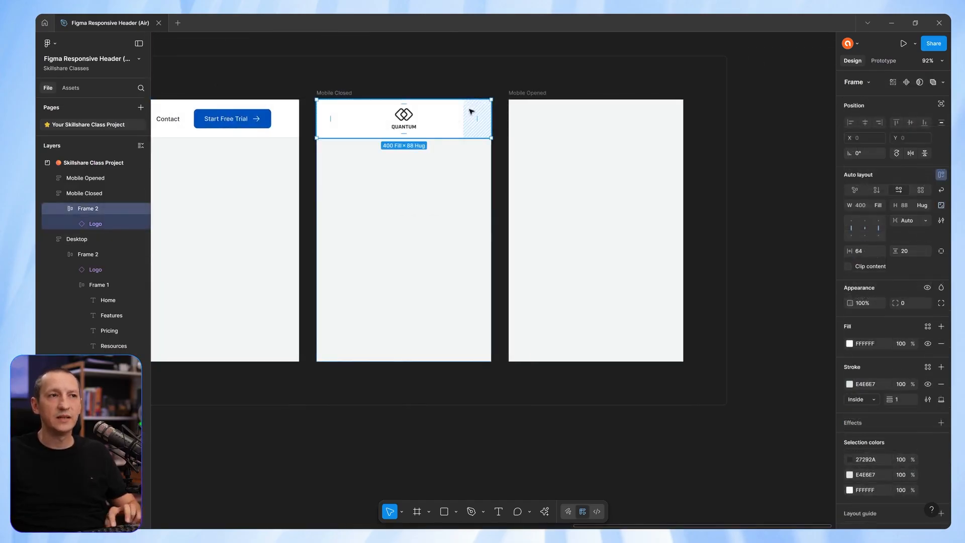
pyautogui.hotkey('ctrl', 'v')
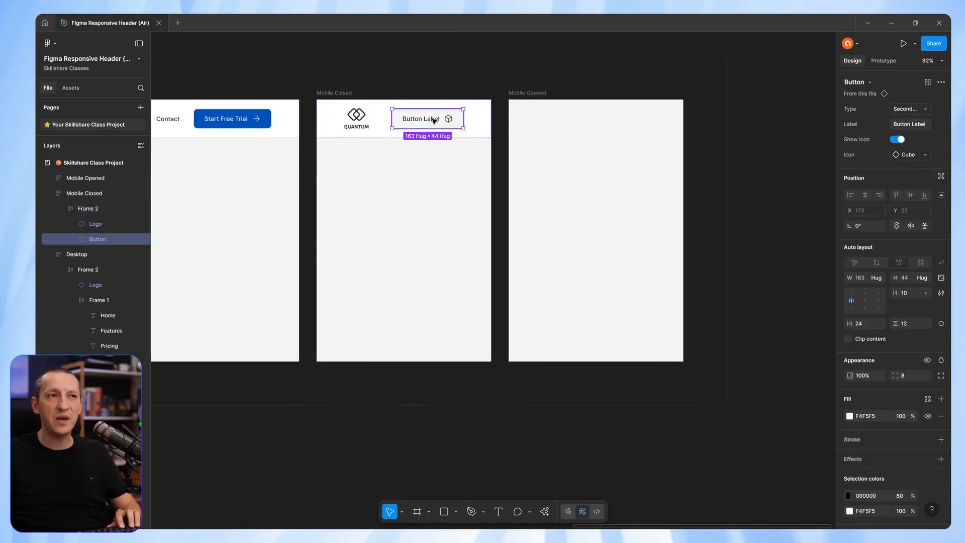
# Swap the pasted button's icon to Menu and delete its text label so only the icon remains.
pyautogui.moveTo(437, 120); pyautogui.dragTo(673, 127)
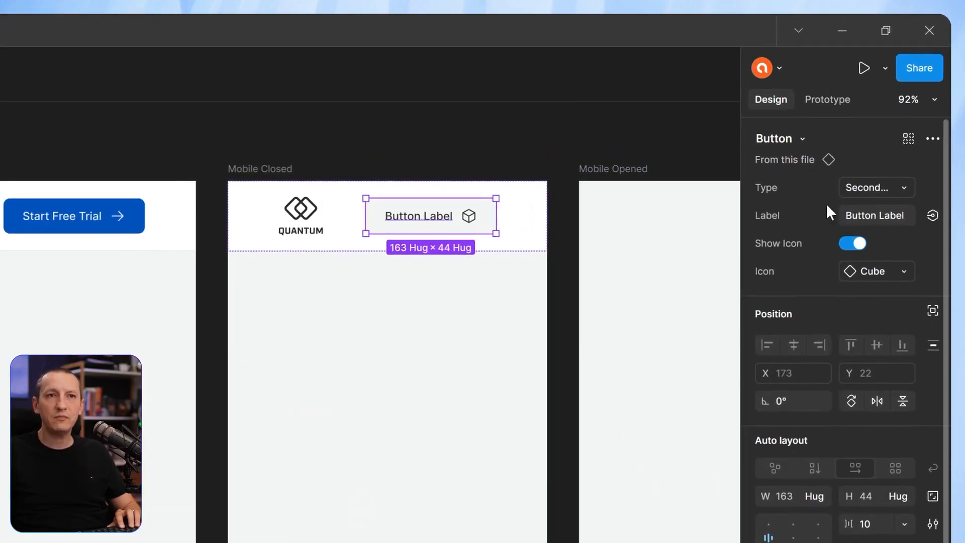
pyautogui.click(875, 269)
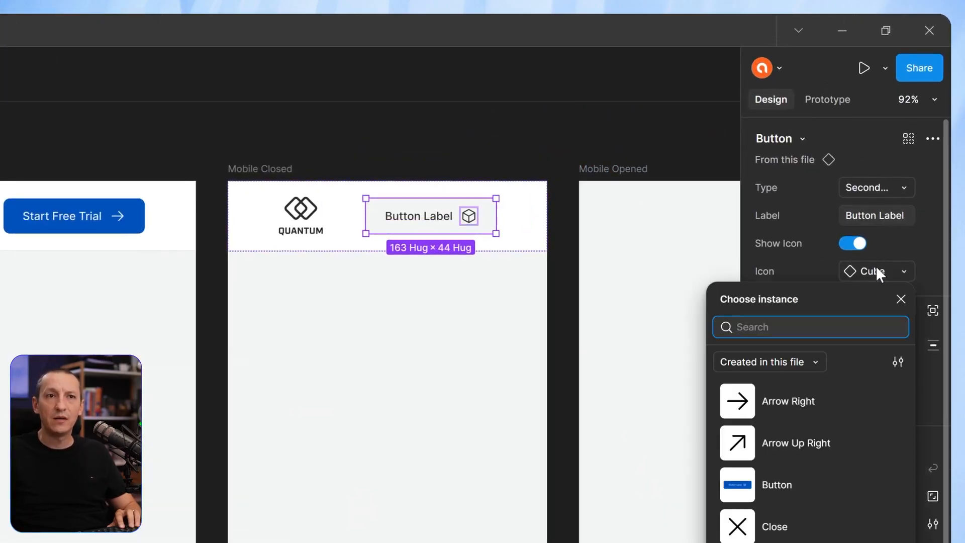
pyautogui.scroll(-1, 815, 514)
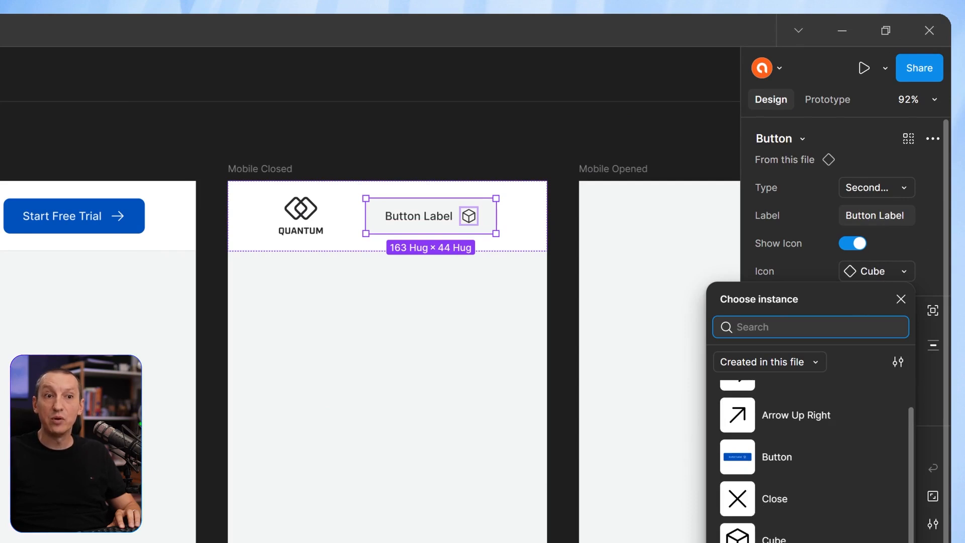
pyautogui.click(804, 541)
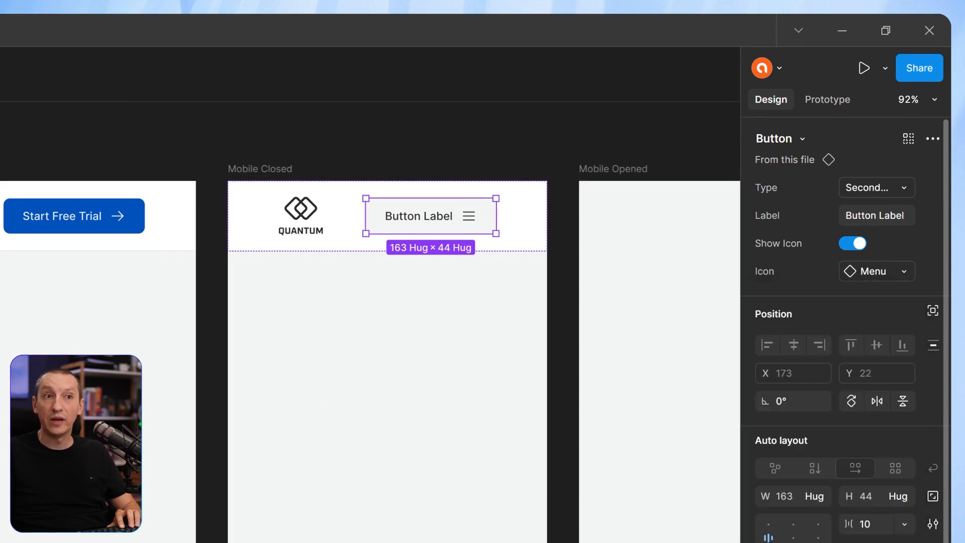
pyautogui.click(422, 217)
pyautogui.press('Delete')
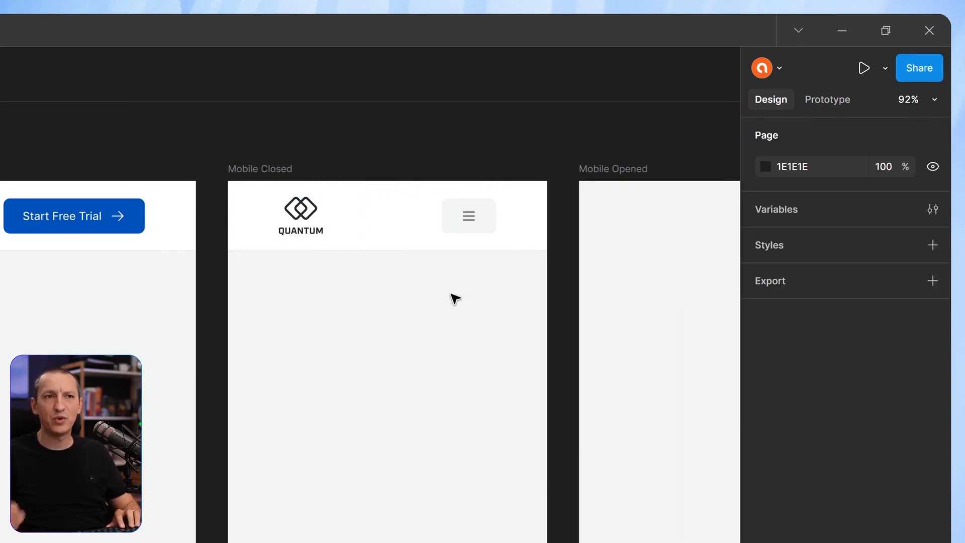
# Set the menu button's width to 44 and center-align its contents.
pyautogui.scroll(3, 512, 211)
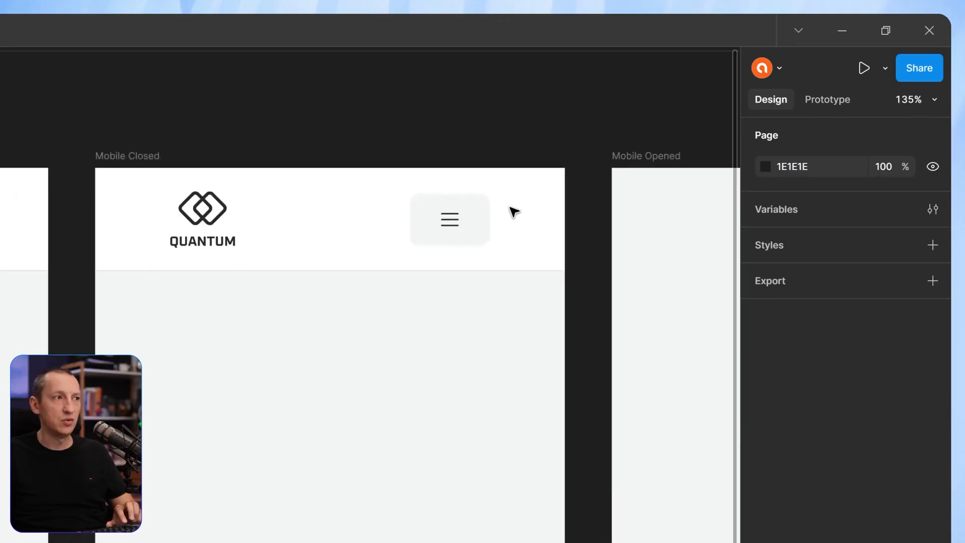
pyautogui.click(452, 219)
pyautogui.click(456, 221)
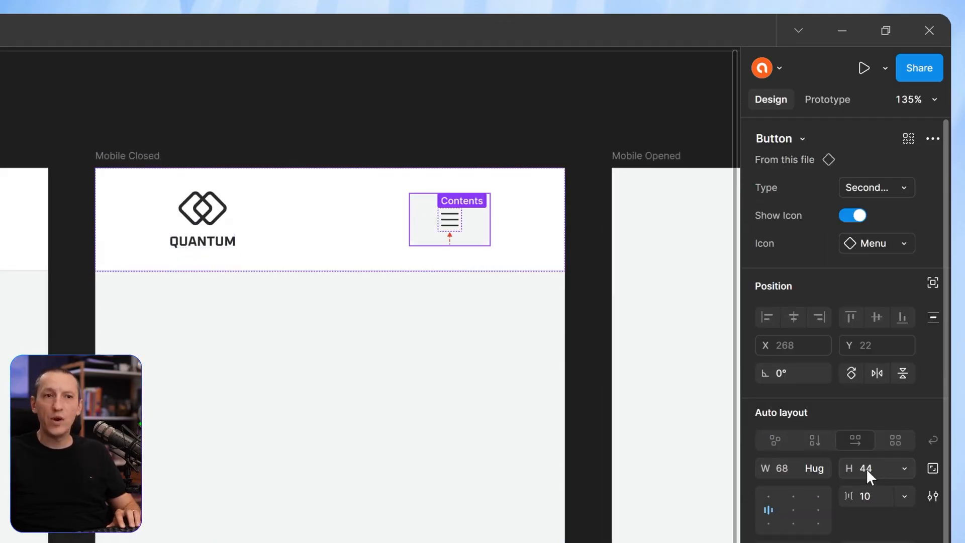
pyautogui.click(791, 471)
pyautogui.write('44')
pyautogui.press('Return')
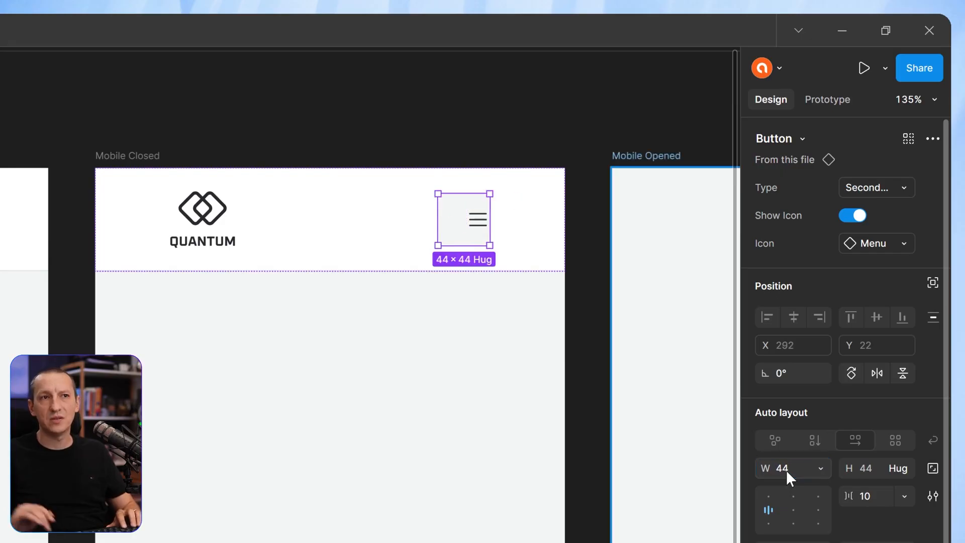
pyautogui.click(795, 507)
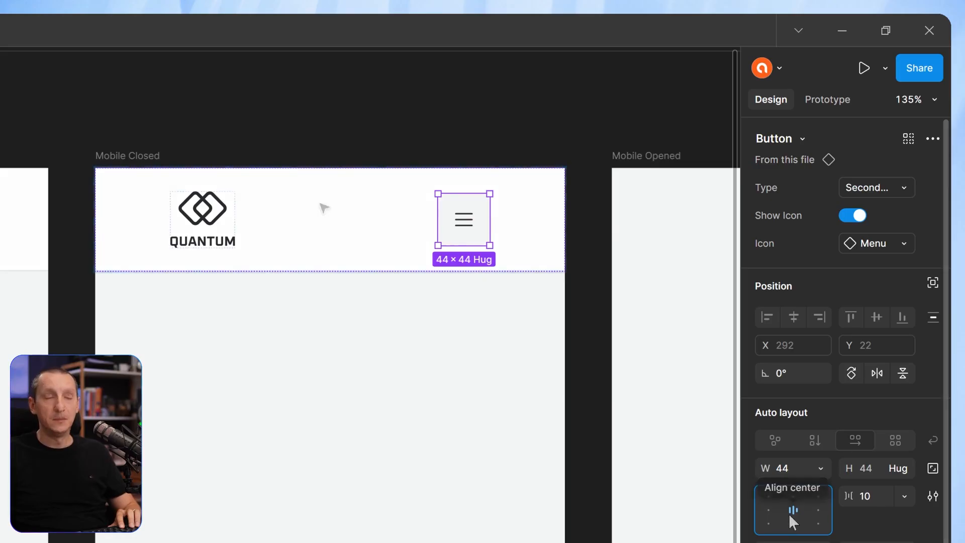
# Set the Mobile Closed header row's horizontal padding to 24 and vertical padding to 16, and deselect it.
pyautogui.click(323, 209)
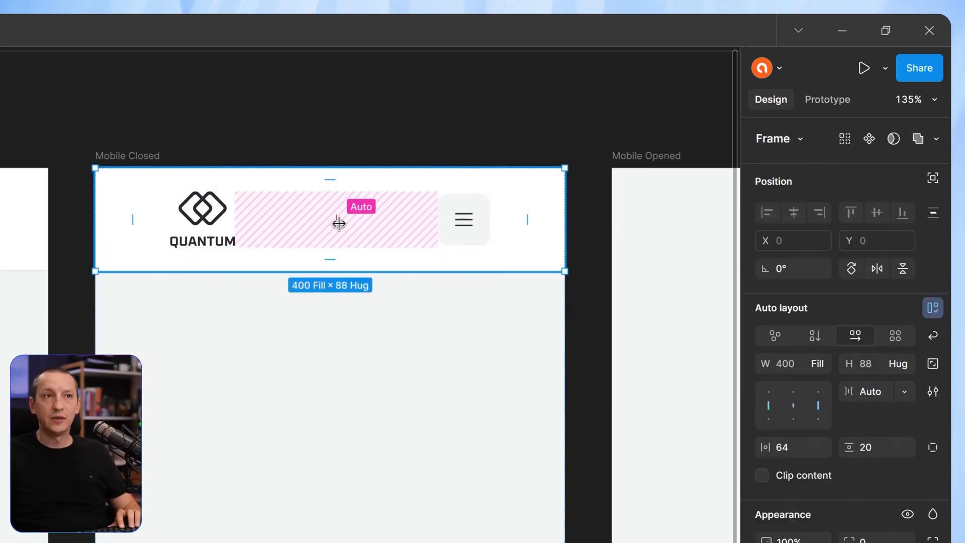
pyautogui.click(795, 443)
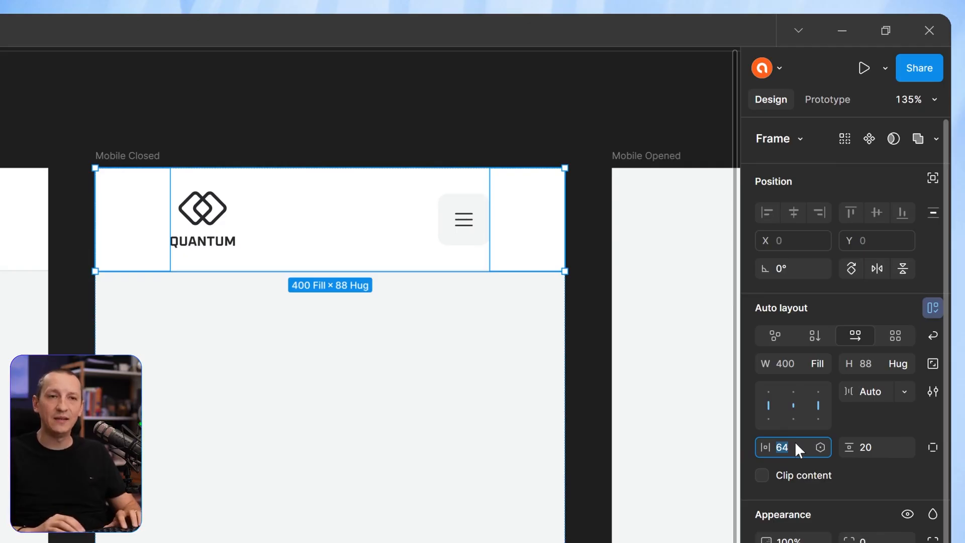
pyautogui.write('24')
pyautogui.press('Return')
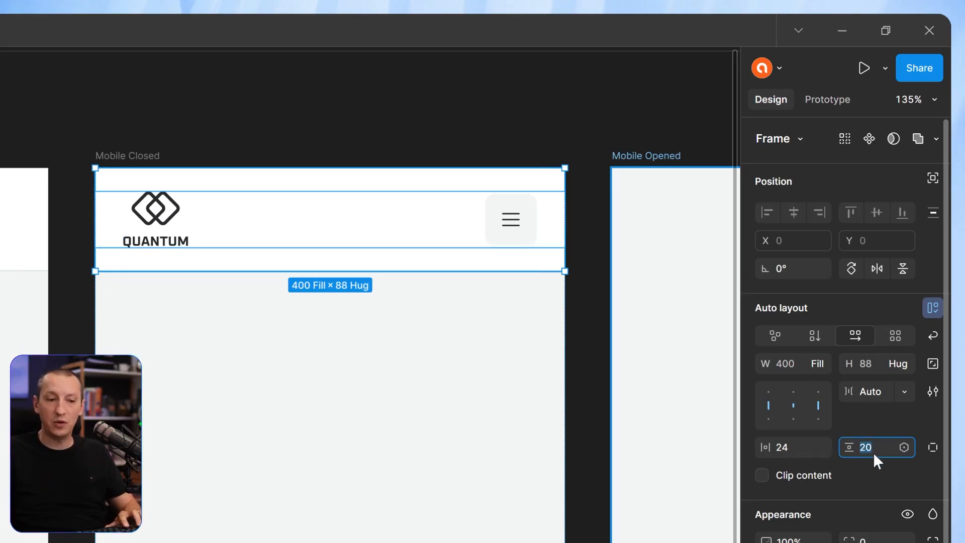
pyautogui.write('16')
pyautogui.press('Return')
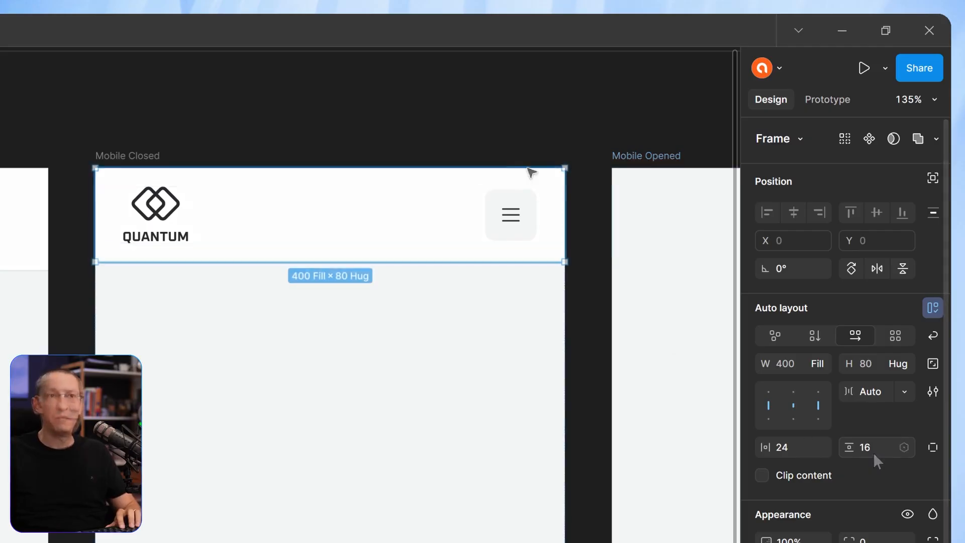
pyautogui.click(497, 126)
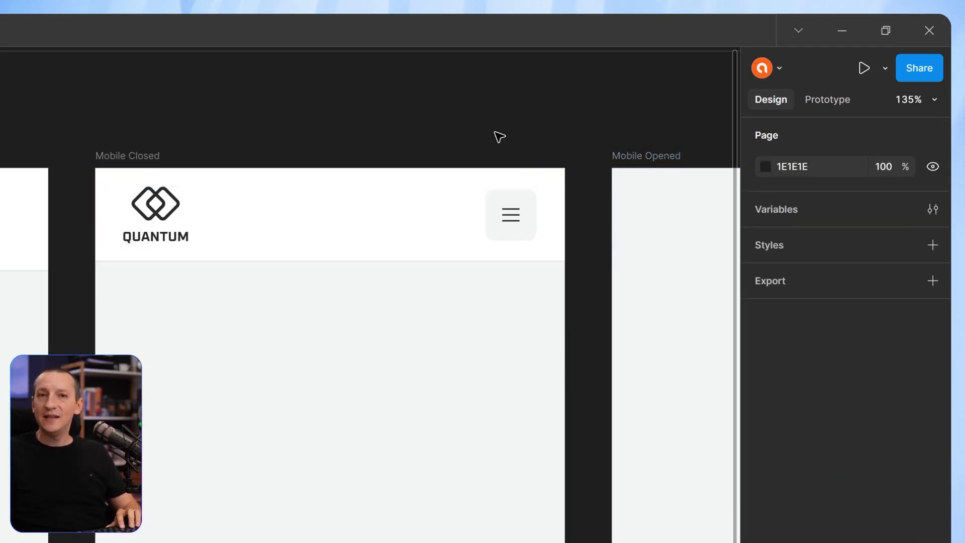
pyautogui.scroll(-5, 499, 136)
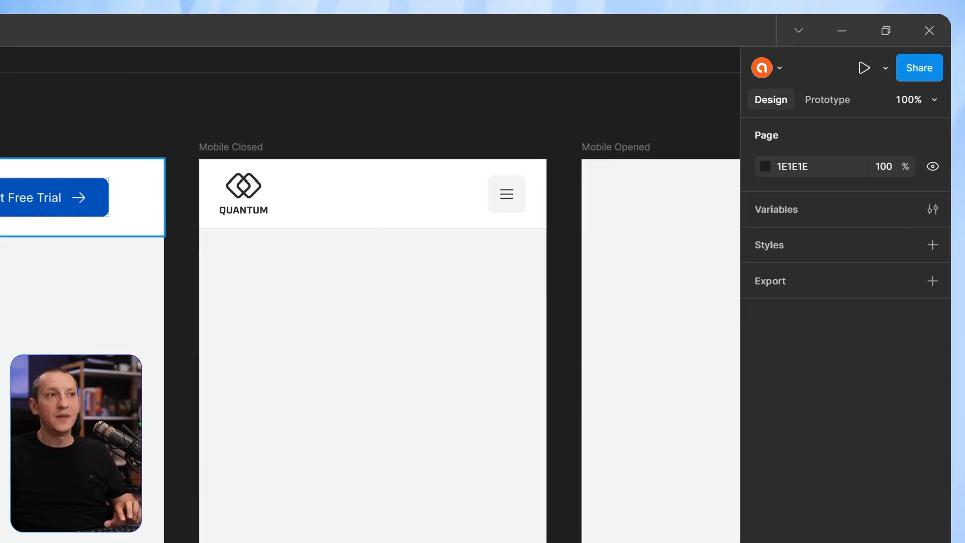
pyautogui.doubleClick(15, 198)
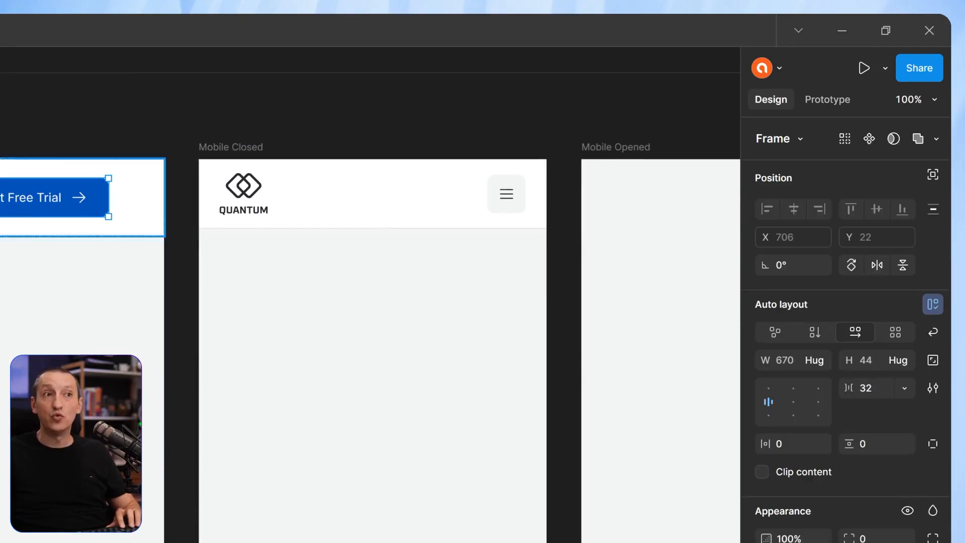
pyautogui.doubleClick(507, 195)
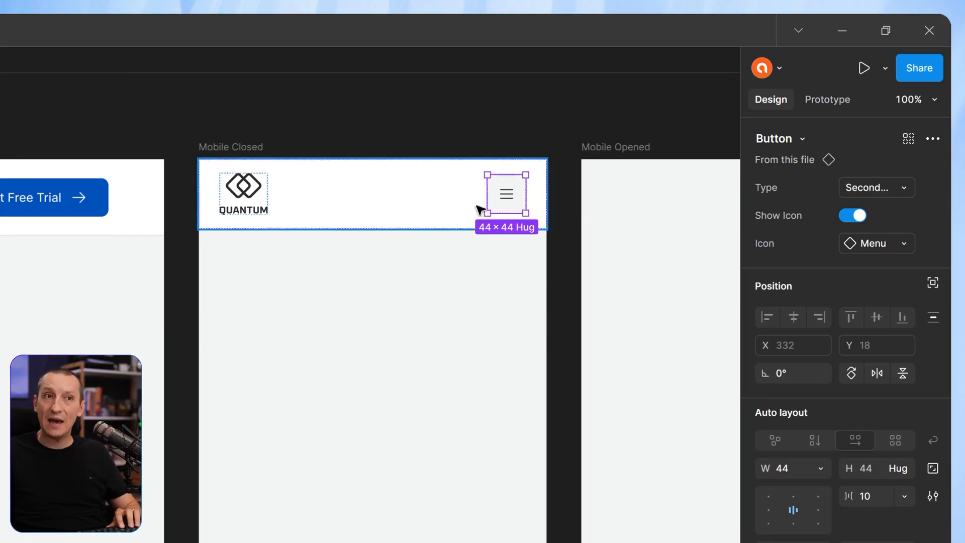
pyautogui.click(304, 134)
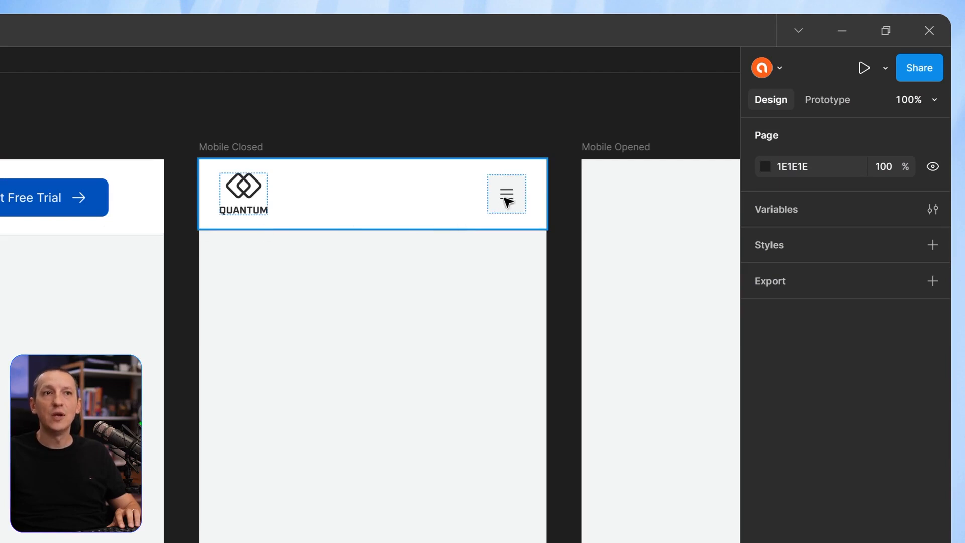
# Copy the header row from the Mobile Closed frame and paste it into the Mobile Opened frame.
pyautogui.moveTo(500, 198); pyautogui.dragTo(97, 222)
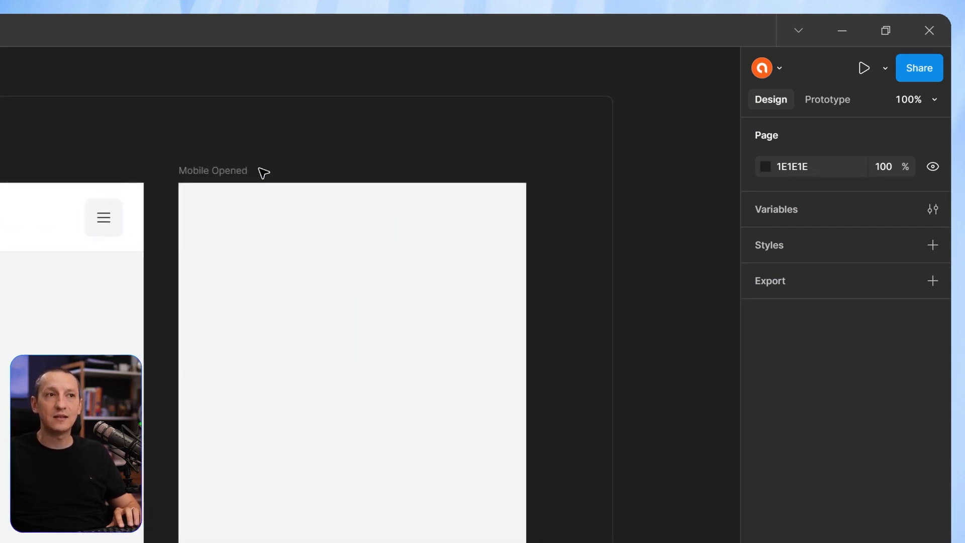
pyautogui.scroll(5, 243, 198)
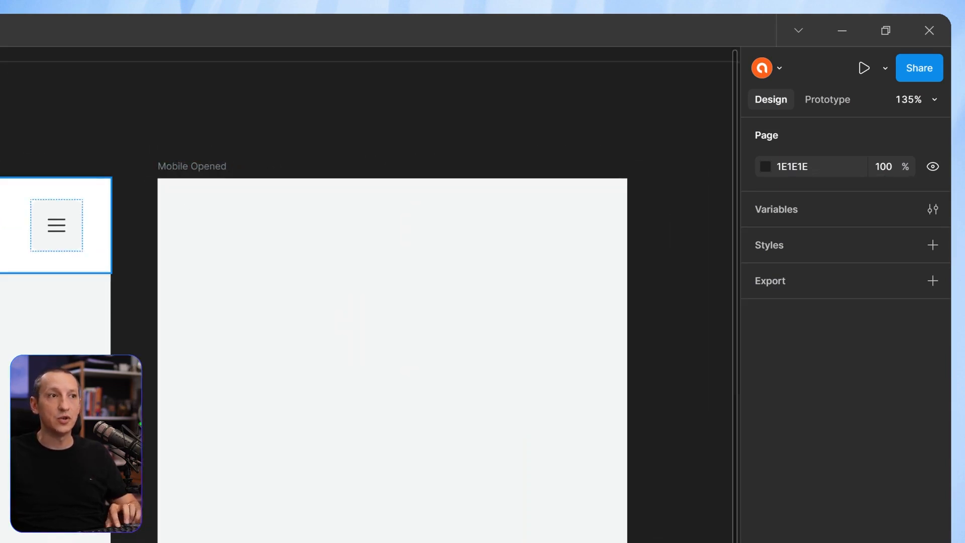
pyautogui.click(4, 221)
pyautogui.hotkey('ctrl', 'c')
pyautogui.click(244, 203)
pyautogui.hotkey('ctrl', 'v')
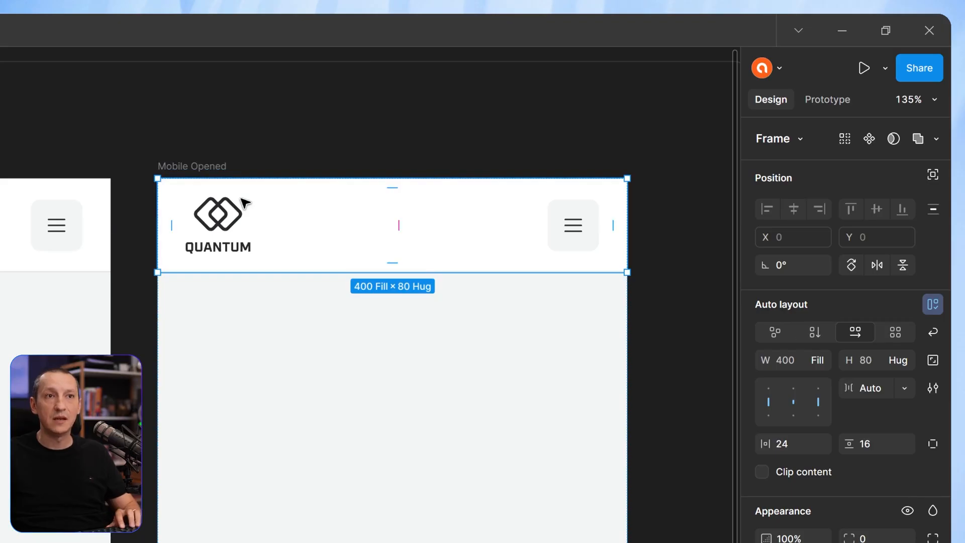
# Swap the icon of the Mobile Opened header's menu button to Close and leave the button.
pyautogui.click(577, 227)
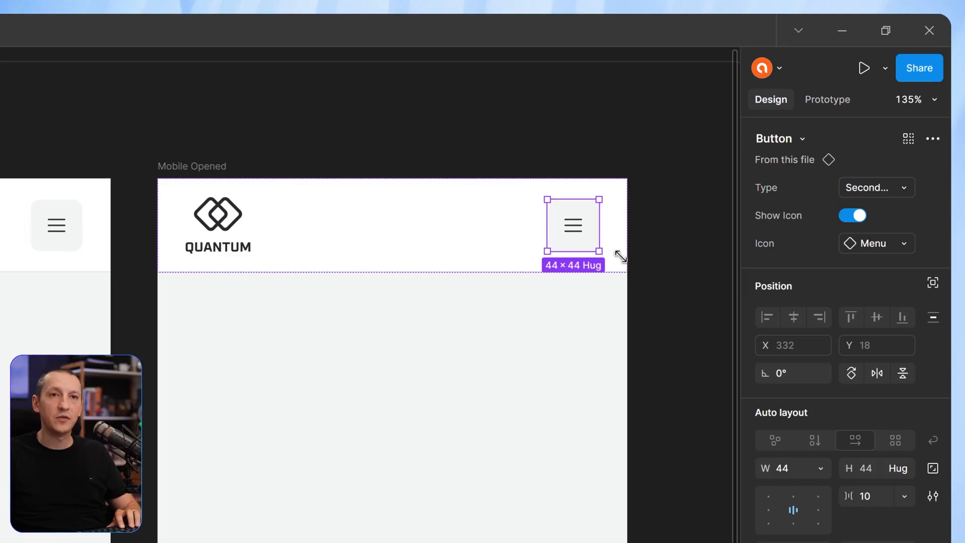
pyautogui.click(885, 240)
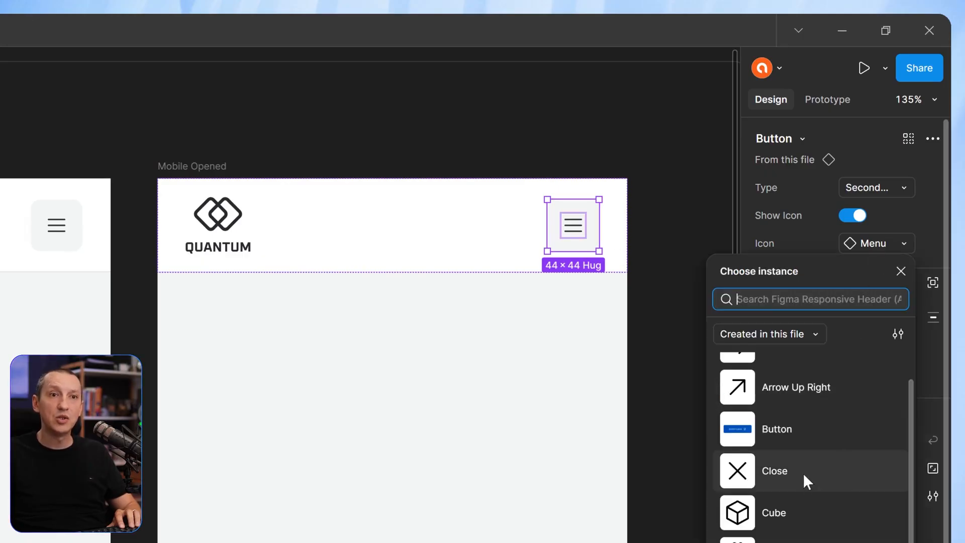
pyautogui.click(803, 471)
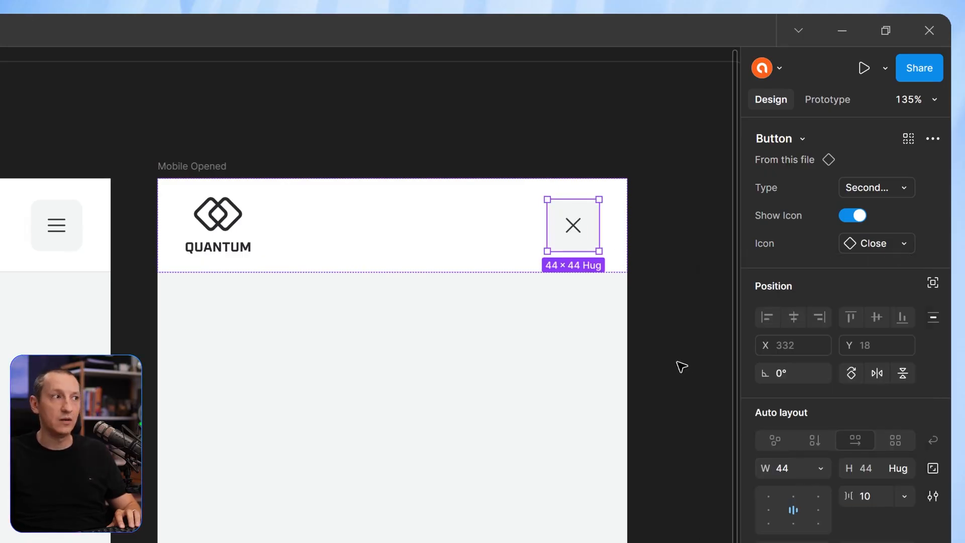
pyautogui.click(662, 281)
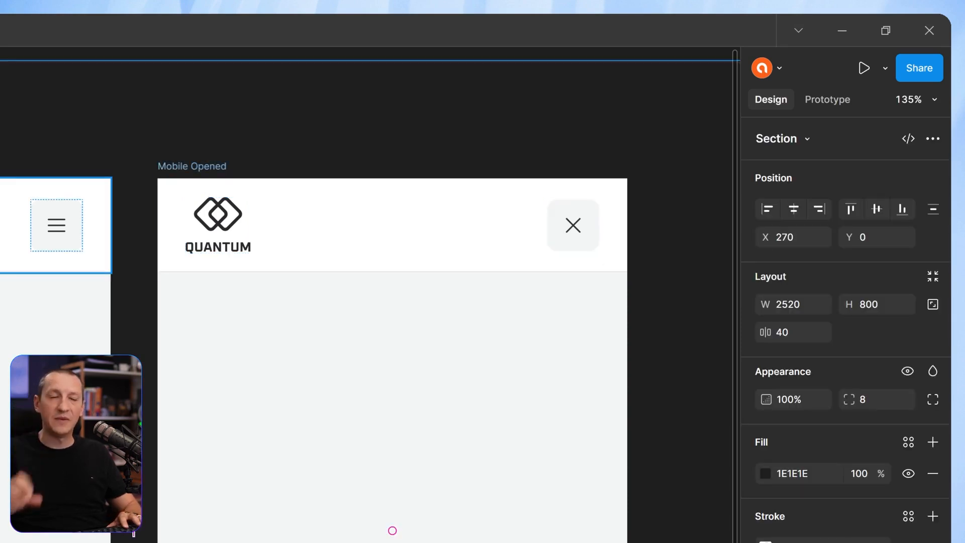
# Copy the Desktop header's group of navigation links and button into the Mobile Opened frame, directly below its header row.
pyautogui.hscroll(-10, 130, 135)
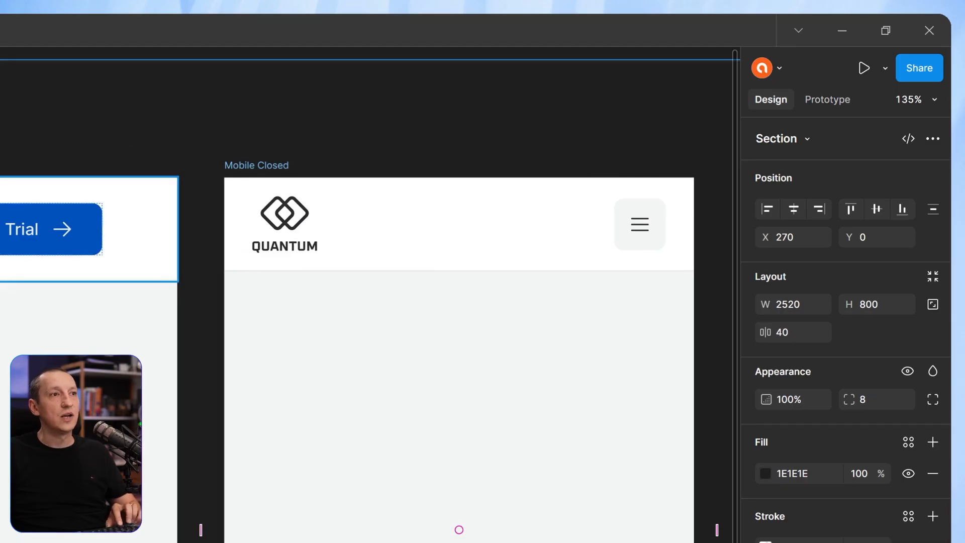
pyautogui.click(55, 229)
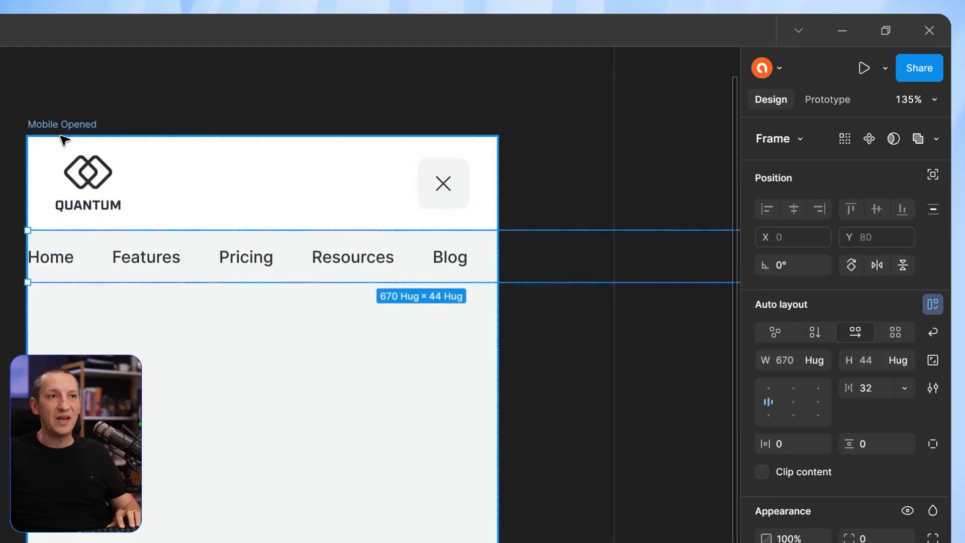
# Switch the Mobile Opened group of navigation links and button to a vertical auto layout and give it an FFFFFF fill.
pyautogui.click(814, 332)
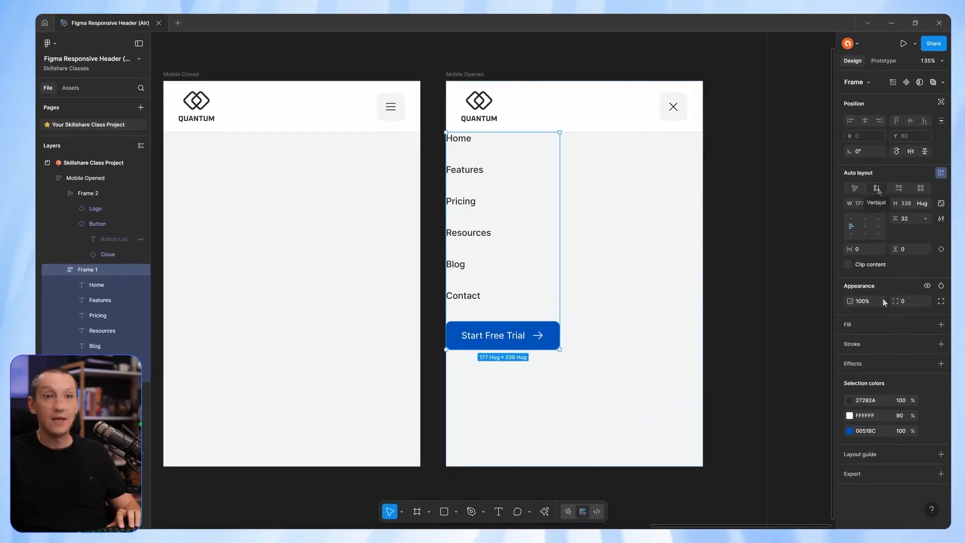
pyautogui.click(893, 324)
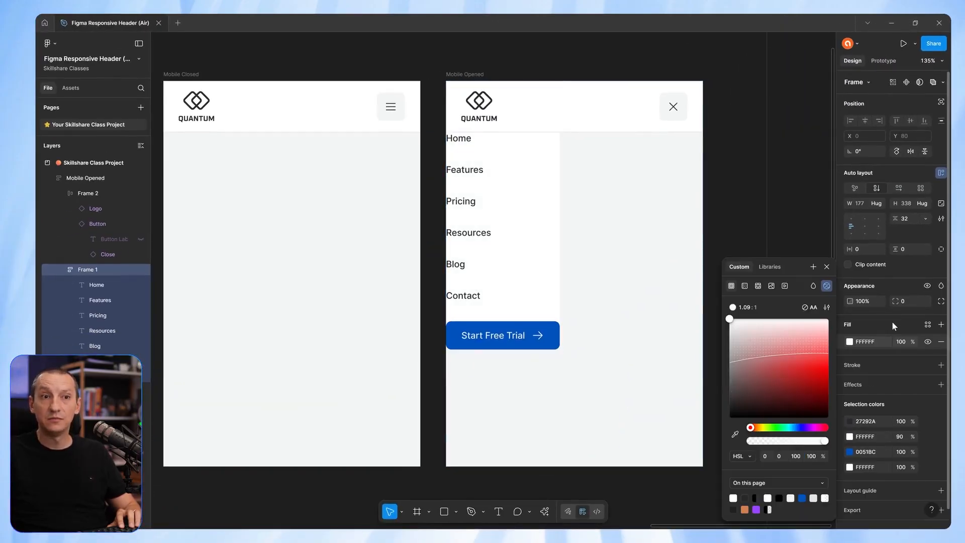
pyautogui.click(826, 266)
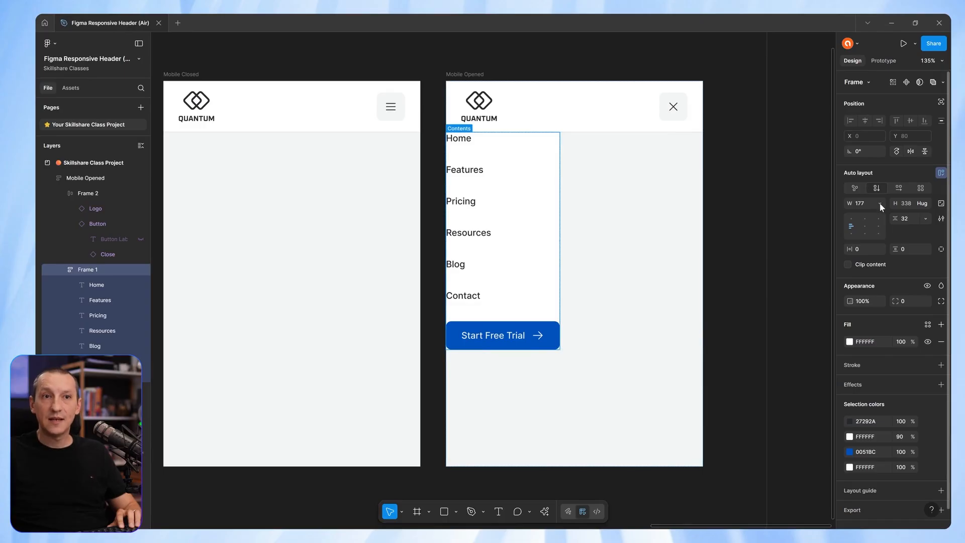
# Set the Mobile Opened navigation group's width to Fill container and align its contents to top center.
pyautogui.moveTo(630, 285); pyautogui.dragTo(746, 253)
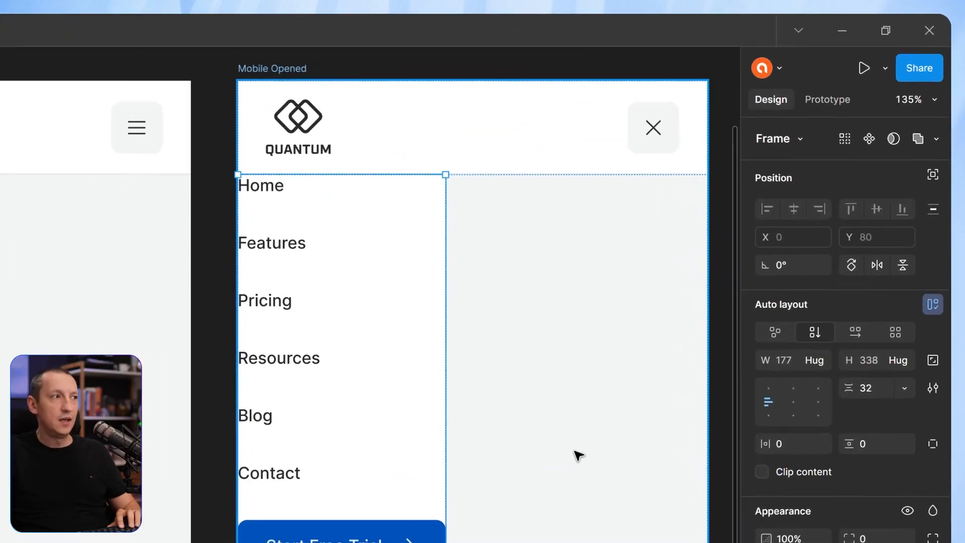
pyautogui.click(825, 360)
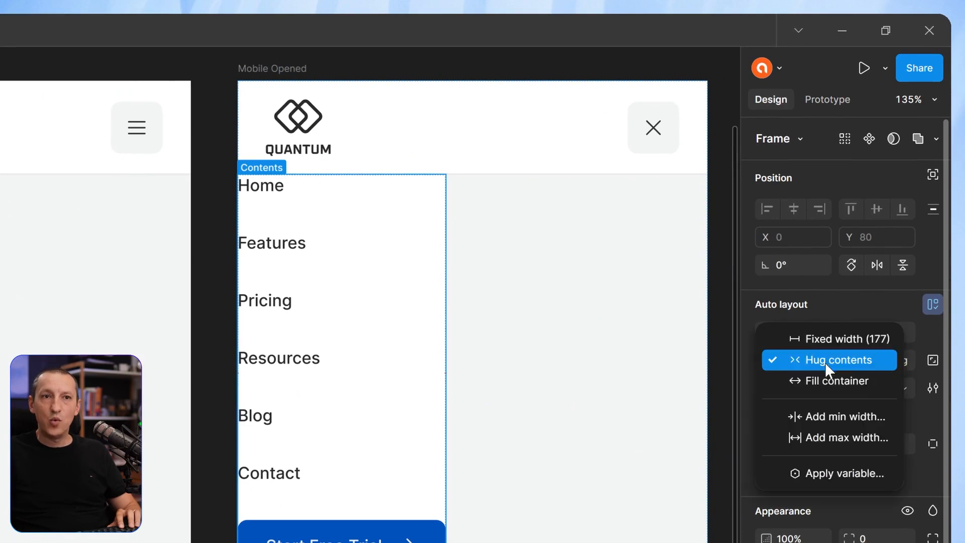
pyautogui.click(827, 382)
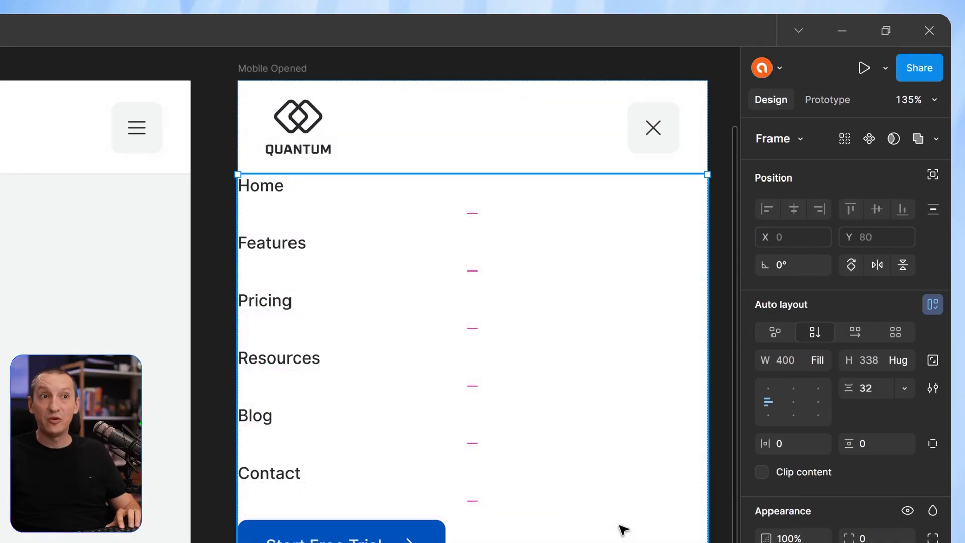
pyautogui.click(794, 386)
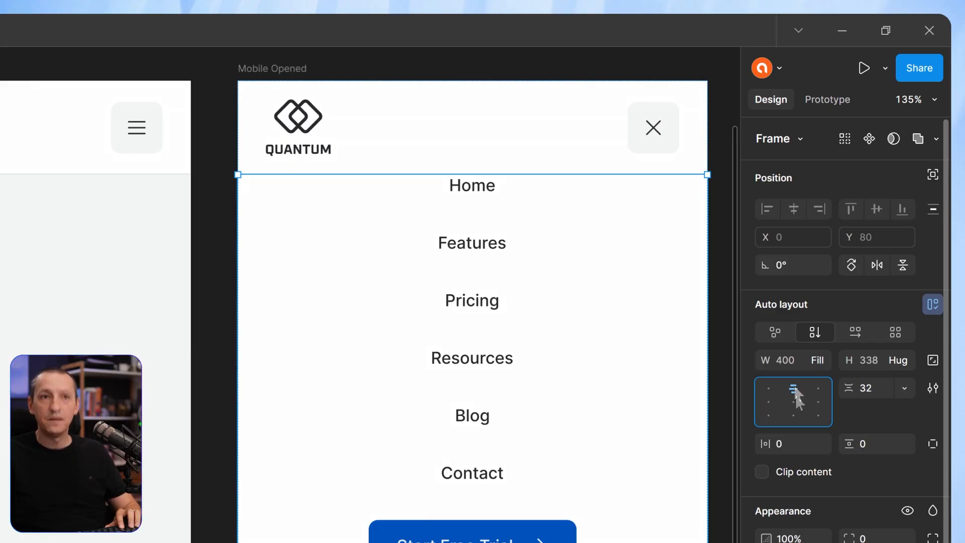
# Set the Mobile Opened navigation group's horizontal padding to 24 and vertical padding to 32.
pyautogui.click(793, 443)
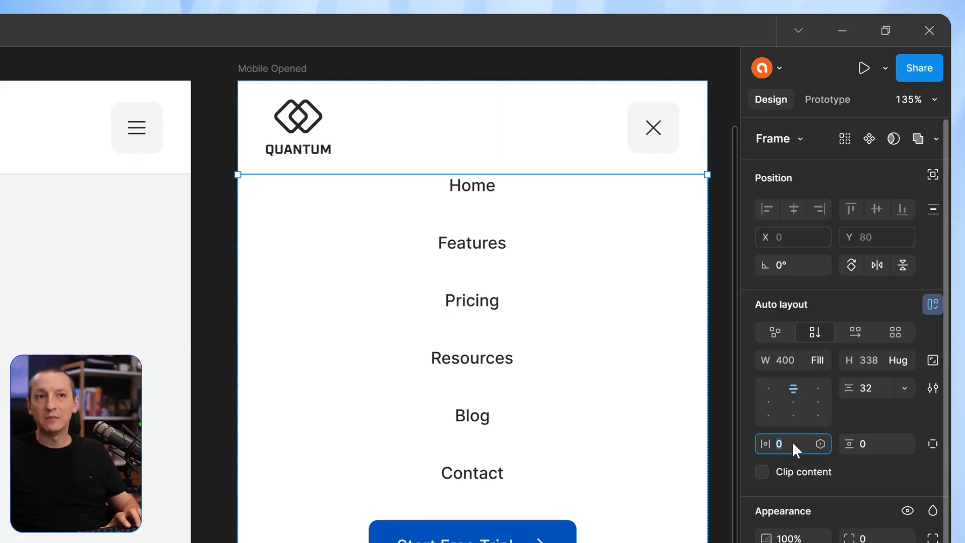
pyautogui.write('24')
pyautogui.press('Tab')
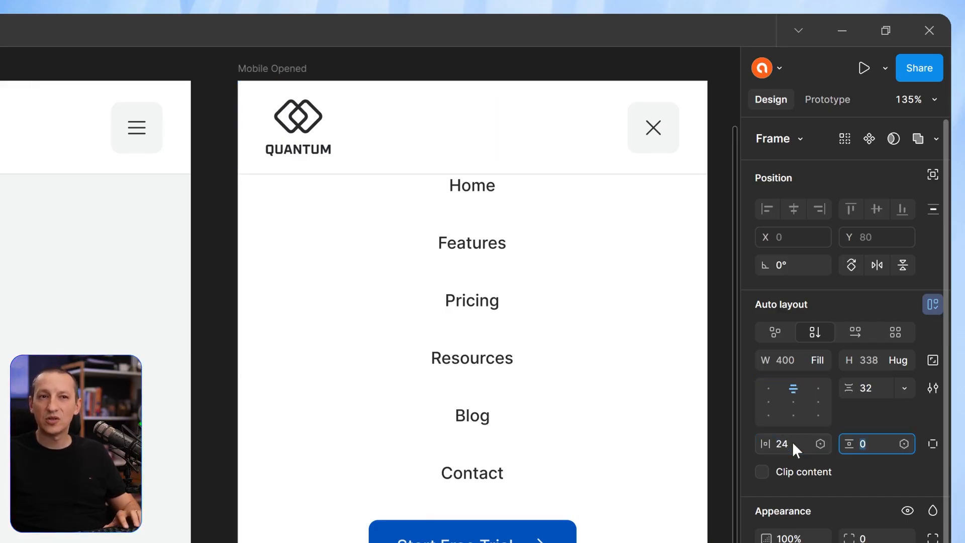
pyautogui.write('32')
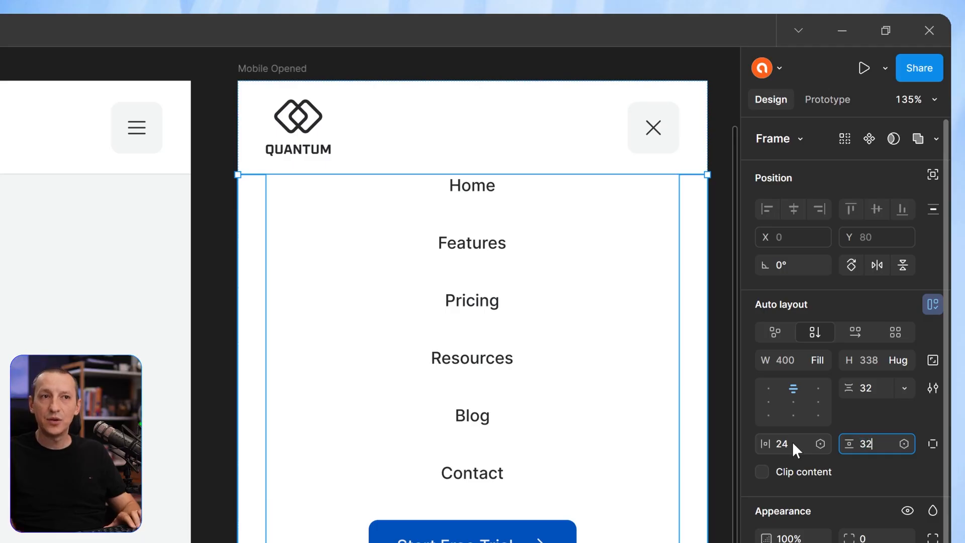
pyautogui.press('Return')
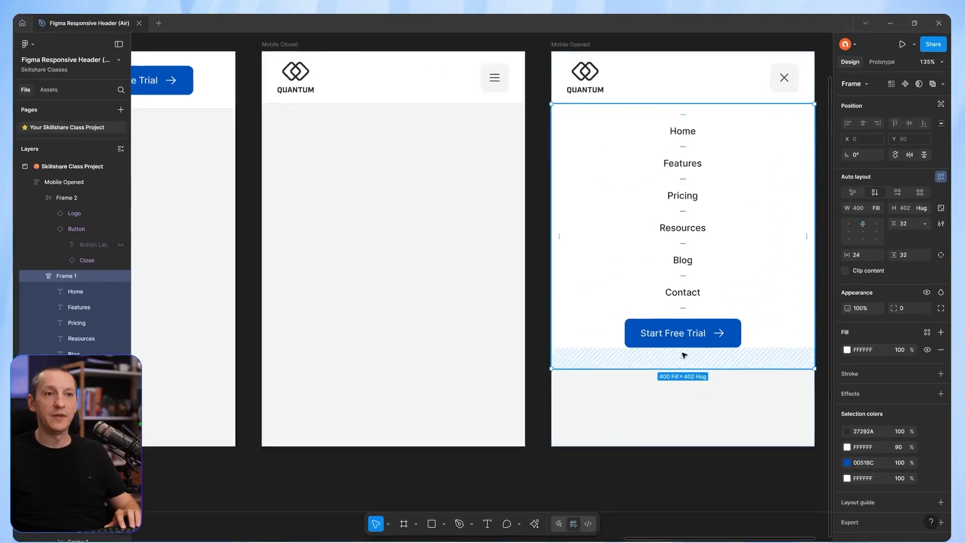
# Copy the stroke color E4E6E7 from the Mobile Closed header row and apply it as the Mobile Opened navigation group's stroke.
pyautogui.click(67, 132)
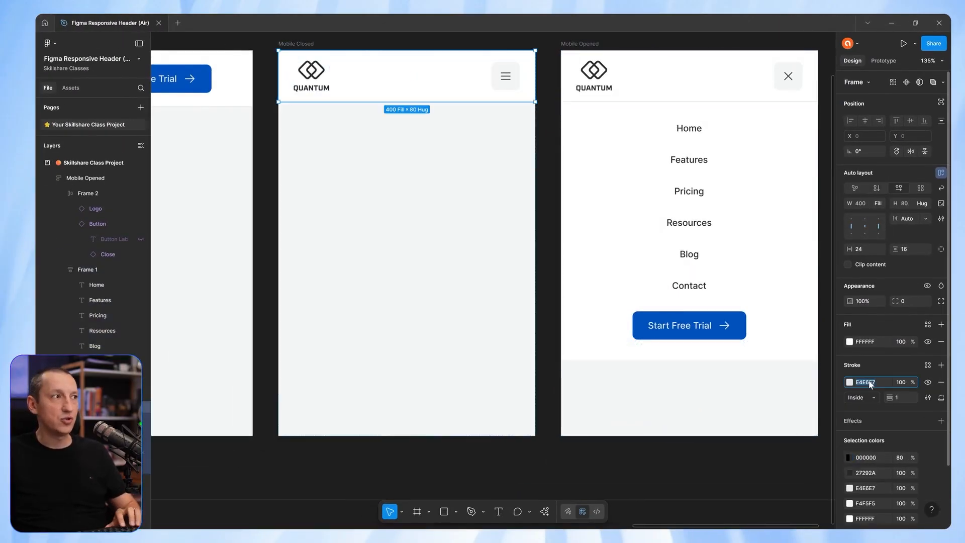
pyautogui.click(715, 160)
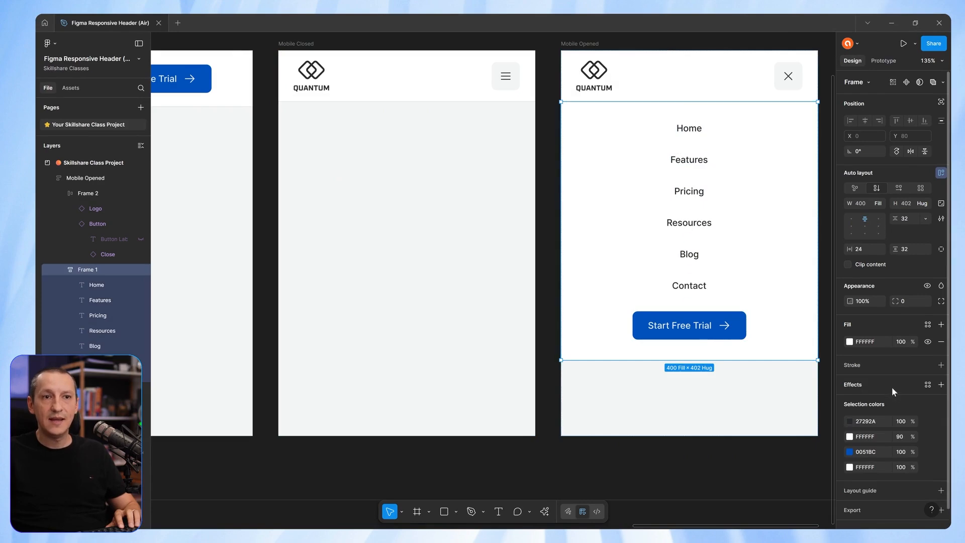
pyautogui.click(889, 363)
pyautogui.click(868, 384)
pyautogui.hotkey('ctrl', 'v')
pyautogui.press('Tab')
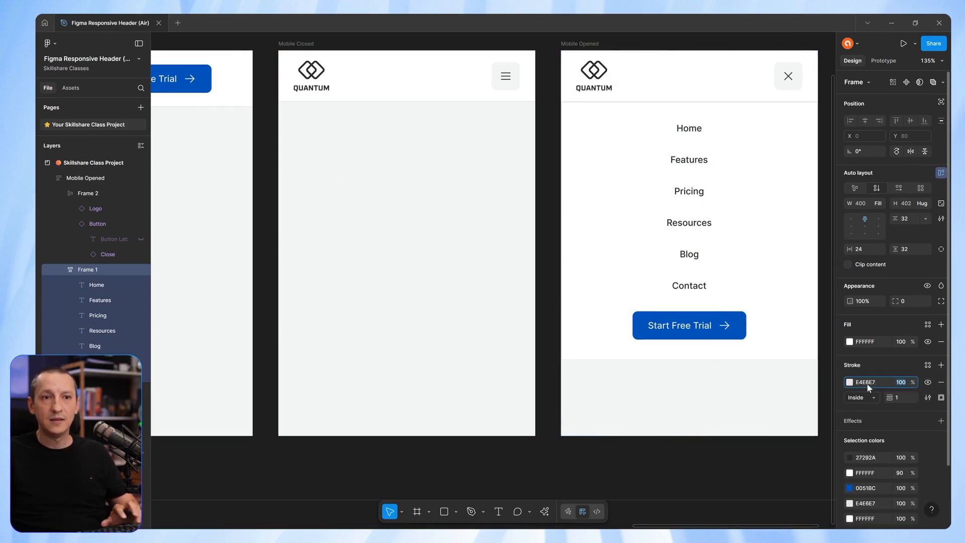
# Limit the Mobile Opened navigation group's stroke to the bottom side and deselect the group.
pyautogui.click(941, 397)
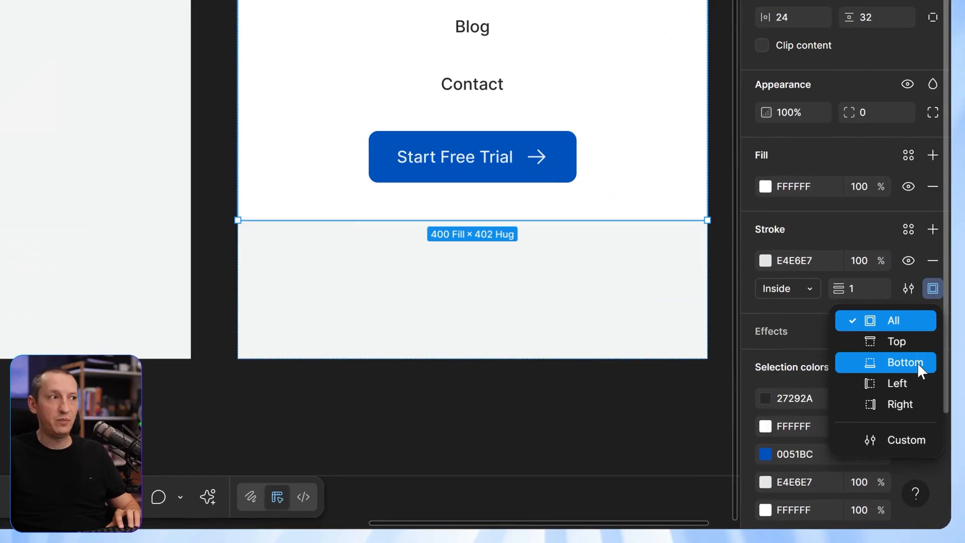
pyautogui.click(917, 362)
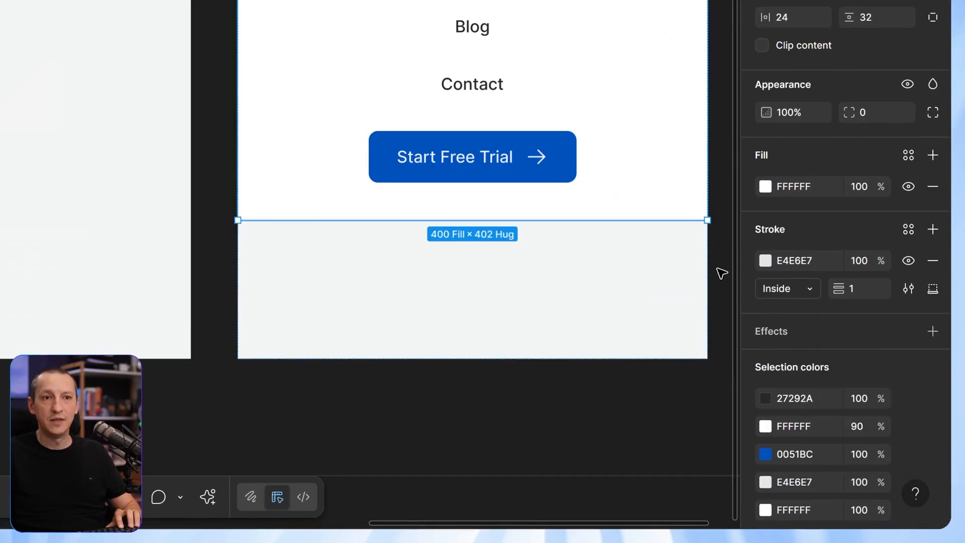
pyautogui.click(730, 299)
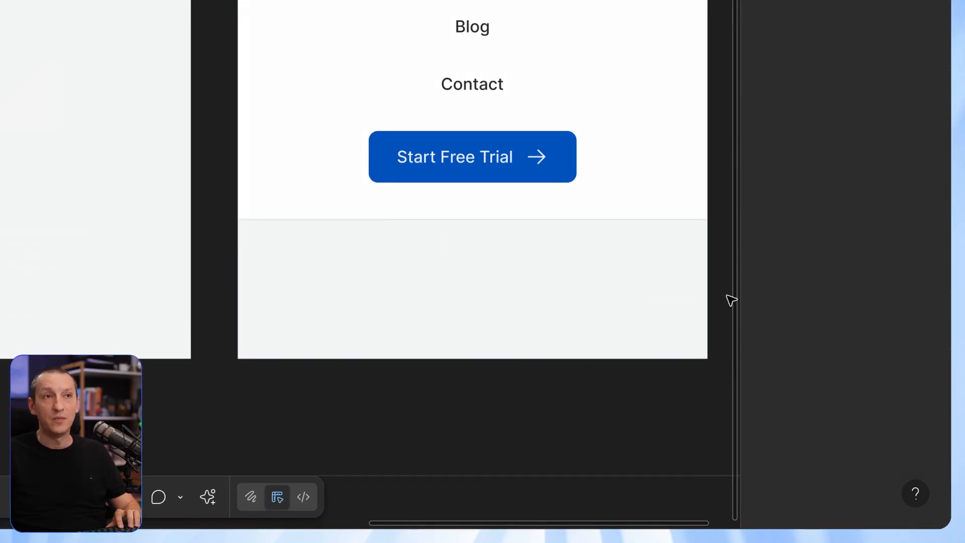
pyautogui.scroll(-3, 731, 300)
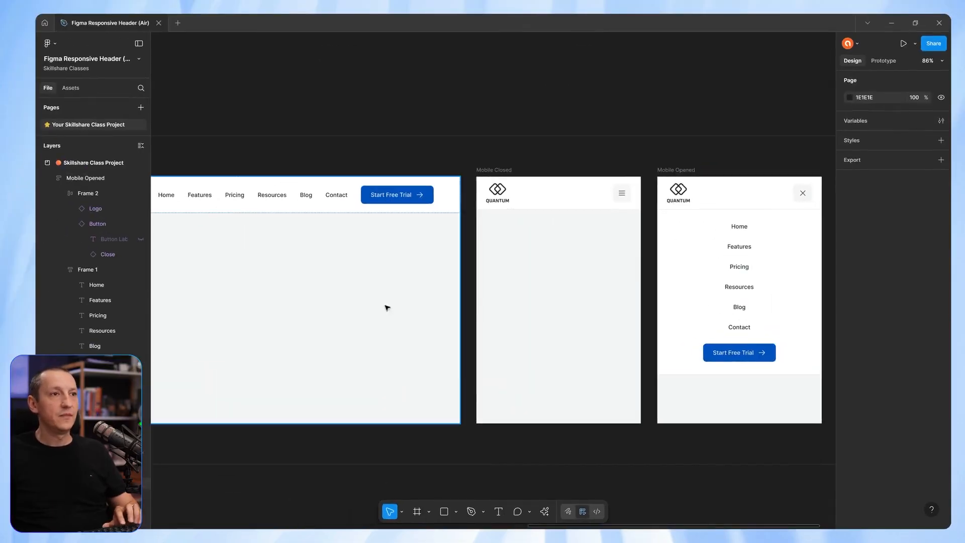
pyautogui.moveTo(387, 306); pyautogui.dragTo(684, 282)
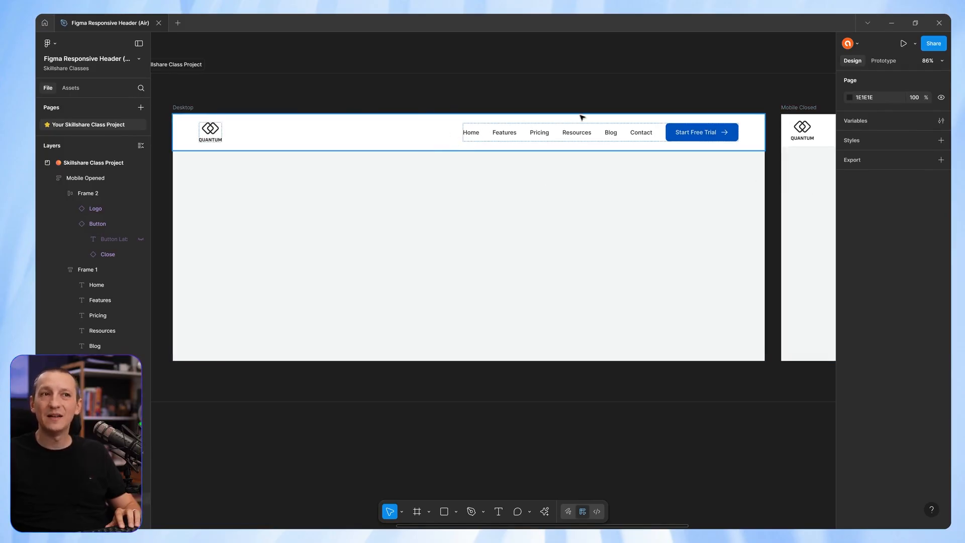
pyautogui.moveTo(754, 230); pyautogui.dragTo(352, 231)
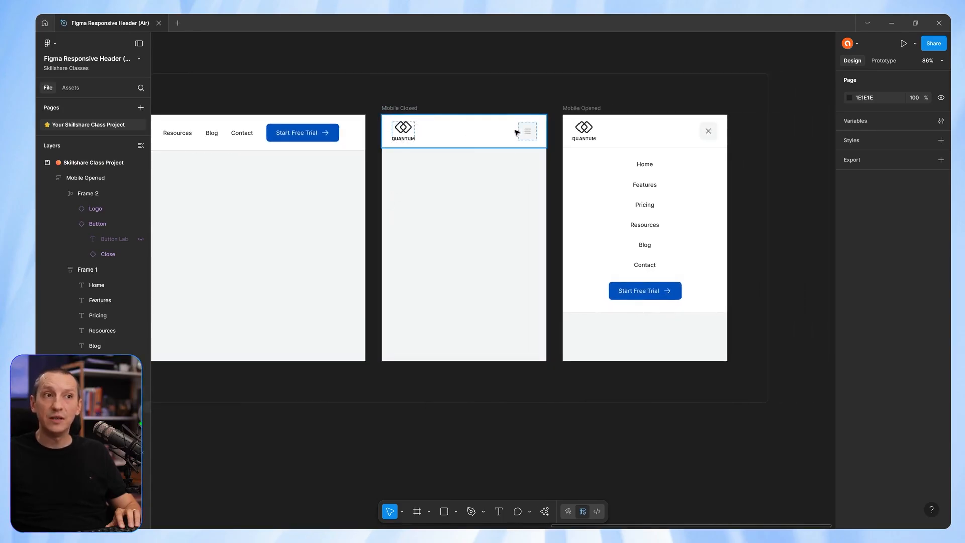
pyautogui.click(609, 211)
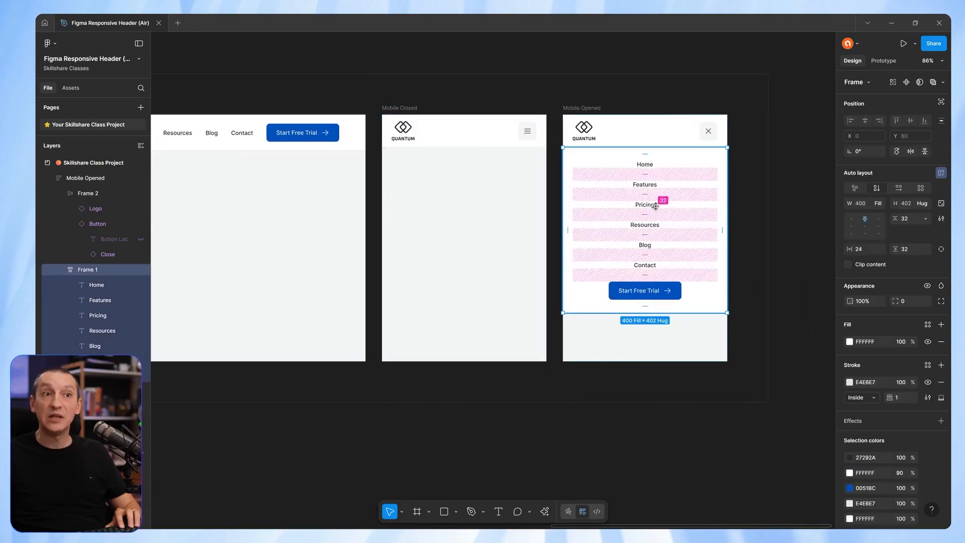
pyautogui.click(539, 84)
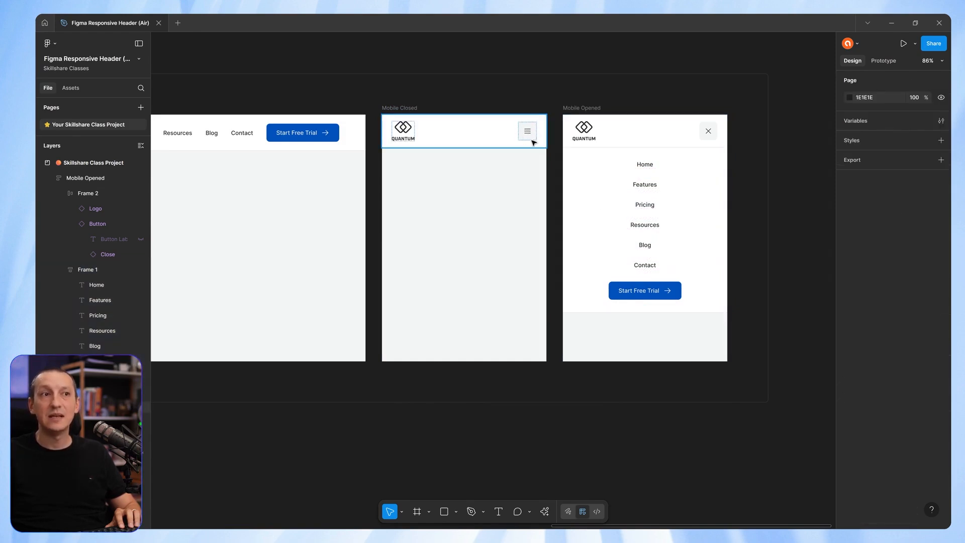
pyautogui.hscroll(-3, 532, 136)
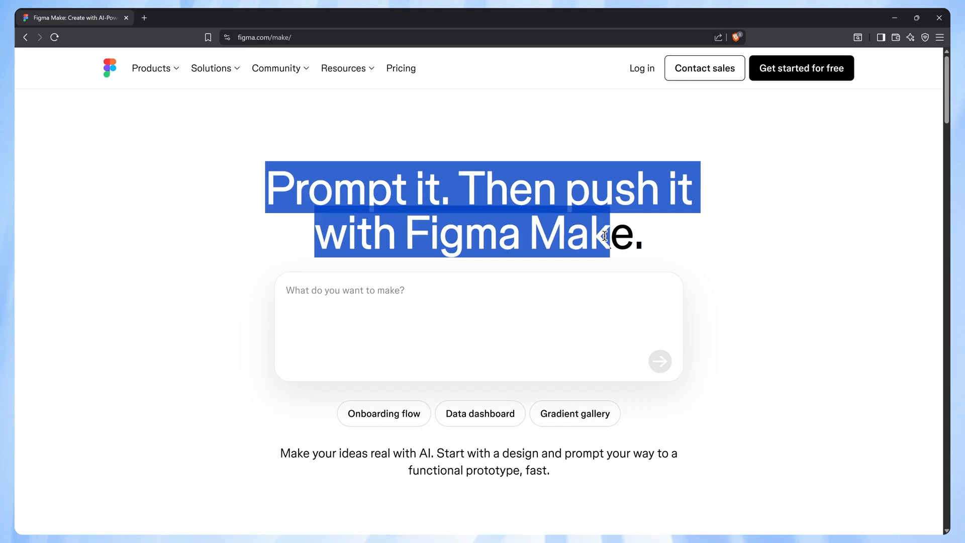
# Examine the Figma Make web page in the browser, from its headline through the community examples and feature sections.
pyautogui.moveTo(611, 237); pyautogui.dragTo(652, 243)
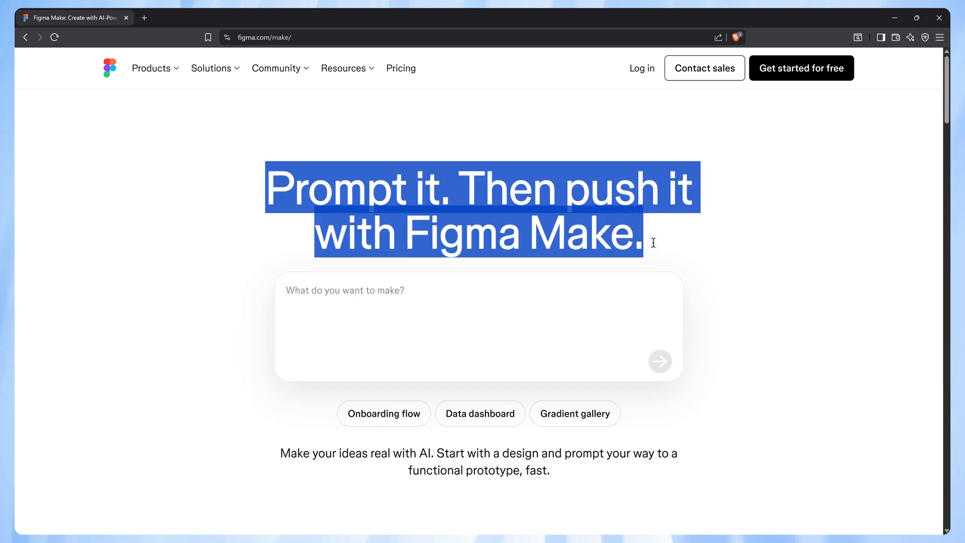
pyautogui.click(693, 233)
pyautogui.scroll(-8, 796, 231)
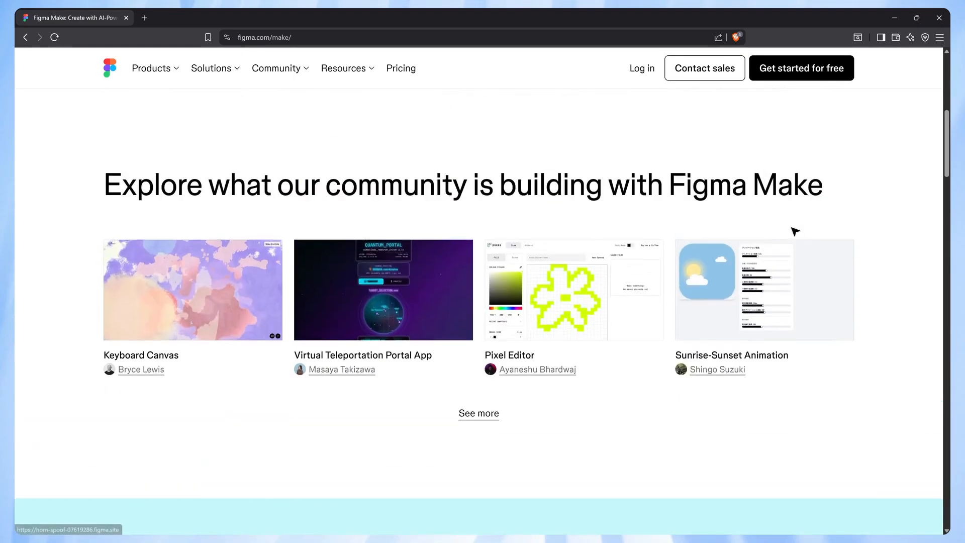
pyautogui.scroll(-6, 797, 232)
pyautogui.scroll(-2, 795, 232)
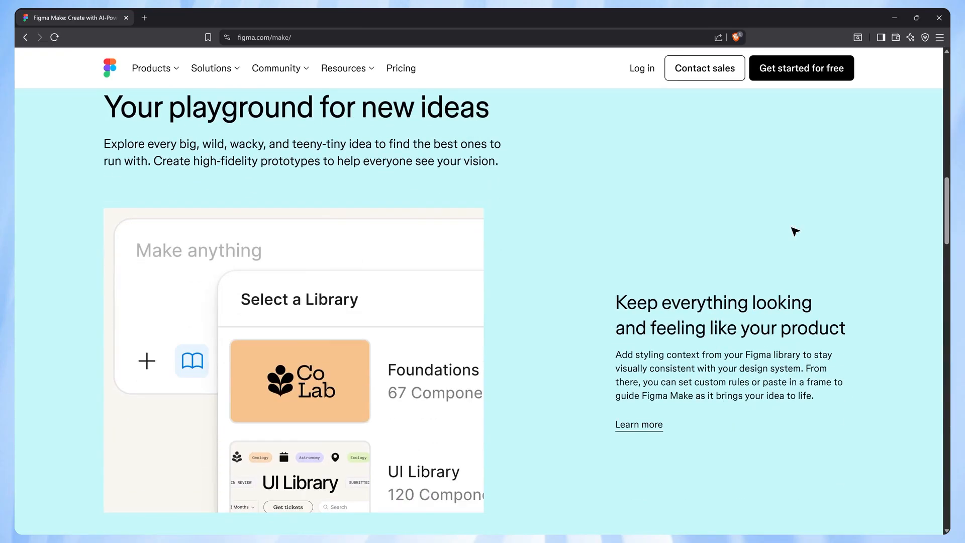
pyautogui.scroll(-8, 794, 232)
pyautogui.scroll(-2, 794, 232)
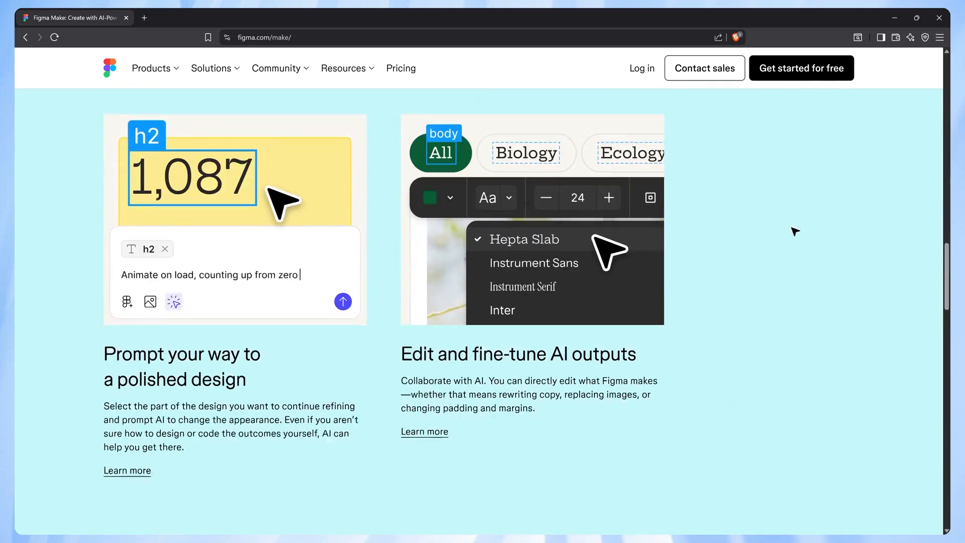
pyautogui.scroll(-10, 794, 231)
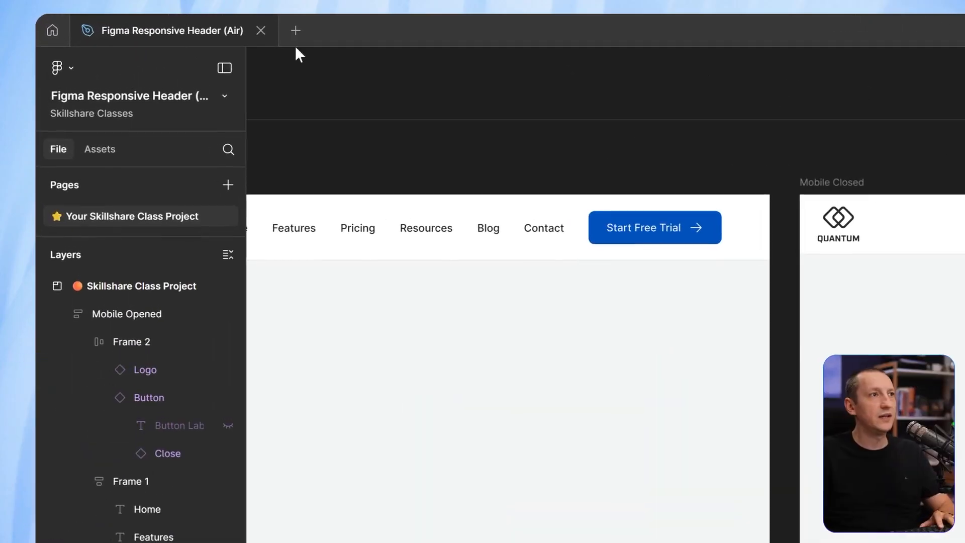
# Create a new Figma Make file from the responsive header design file.
pyautogui.click(73, 68)
pyautogui.moveTo(102, 138)
pyautogui.moveTo(330, 164)
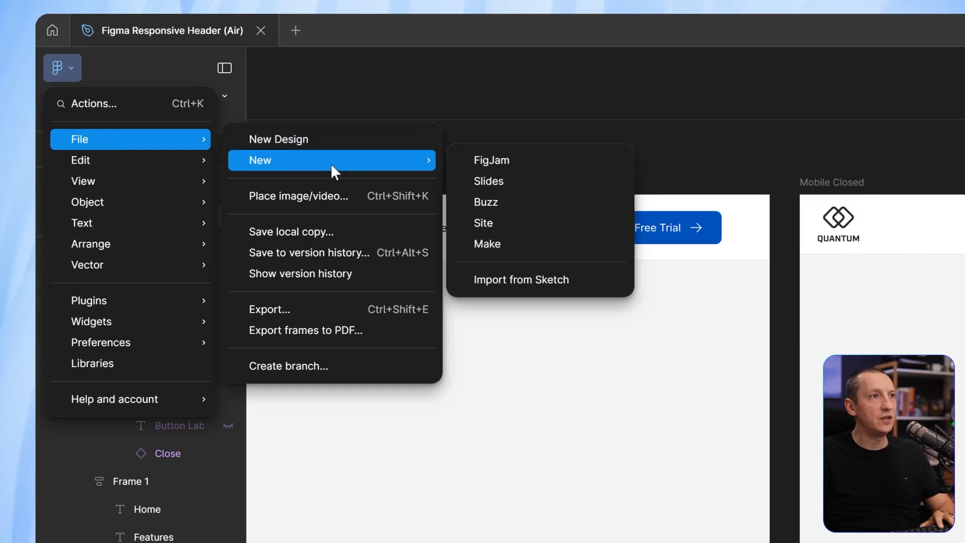
pyautogui.click(509, 243)
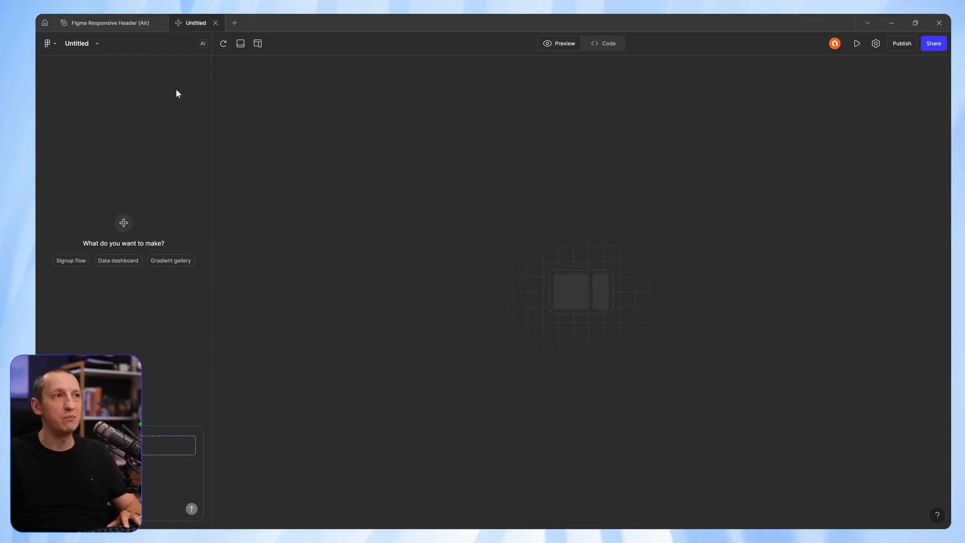
# Copy the Desktop frame from the header design file and paste it into the prompt of the untitled Make file.
pyautogui.click(129, 23)
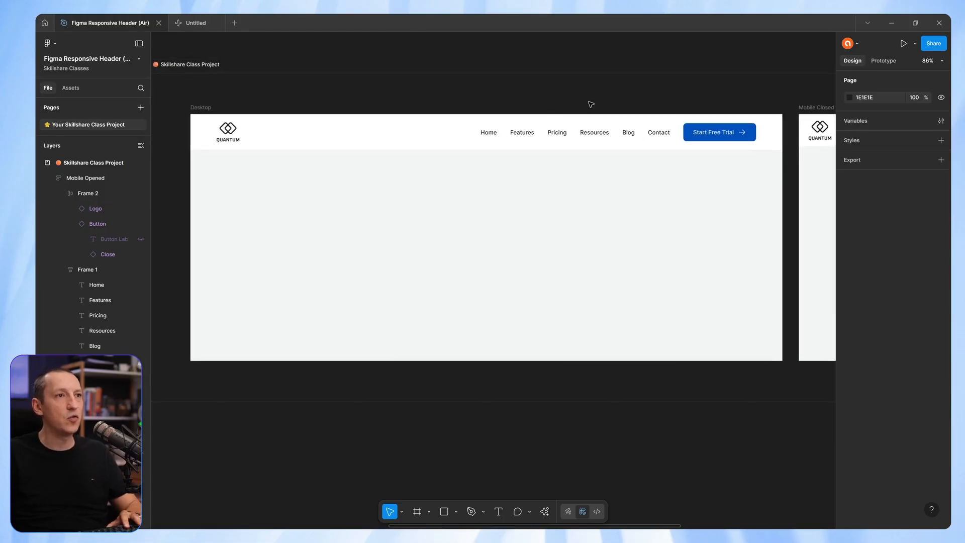
pyautogui.click(201, 108)
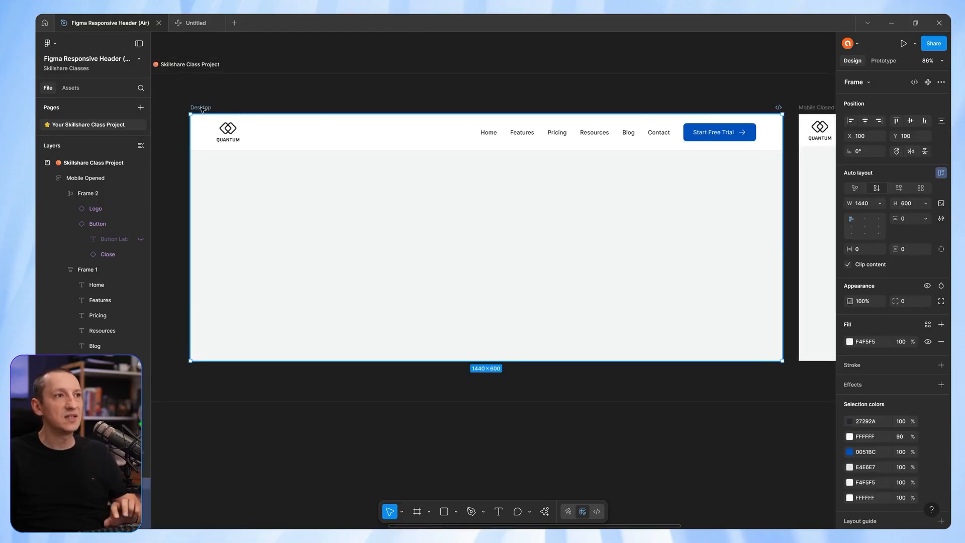
pyautogui.click(194, 24)
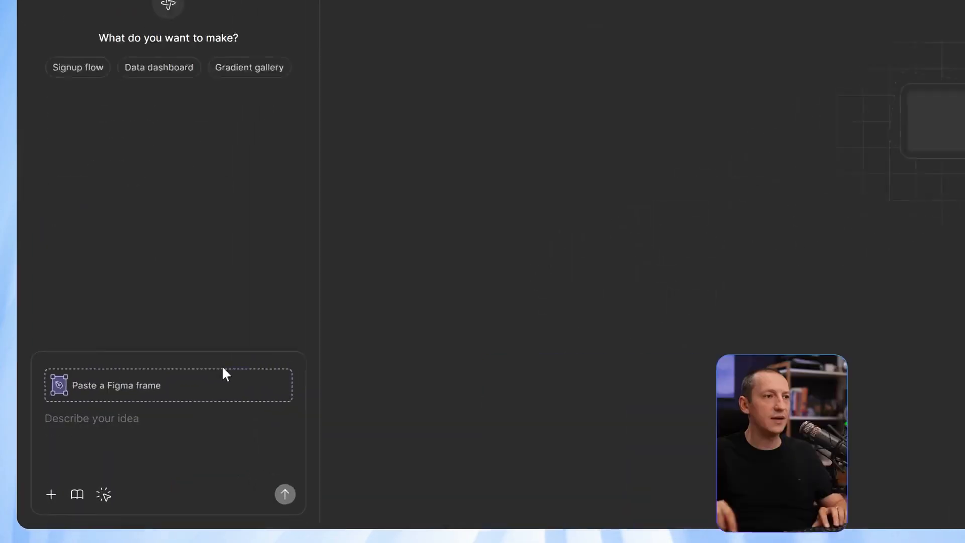
pyautogui.click(191, 375)
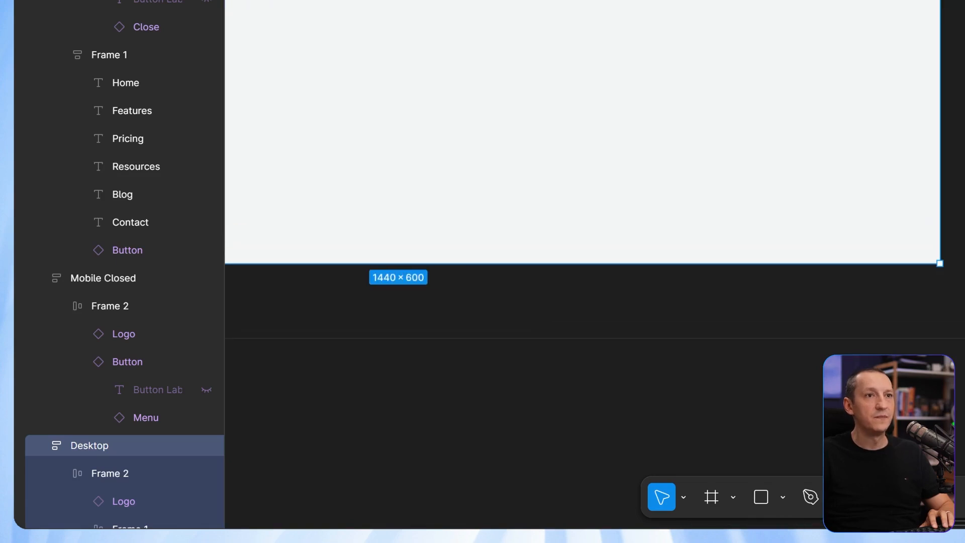
# Add the Mobile Closed and Mobile Opened frames to the Make prompt and submit it with "create a prototype of the responsive header".
pyautogui.click(103, 278)
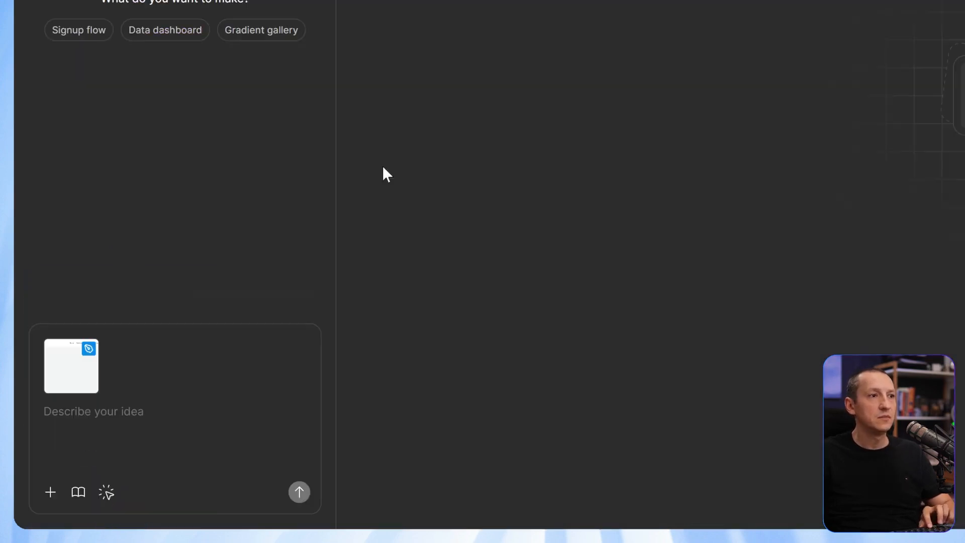
pyautogui.hotkey('ctrl', 'v')
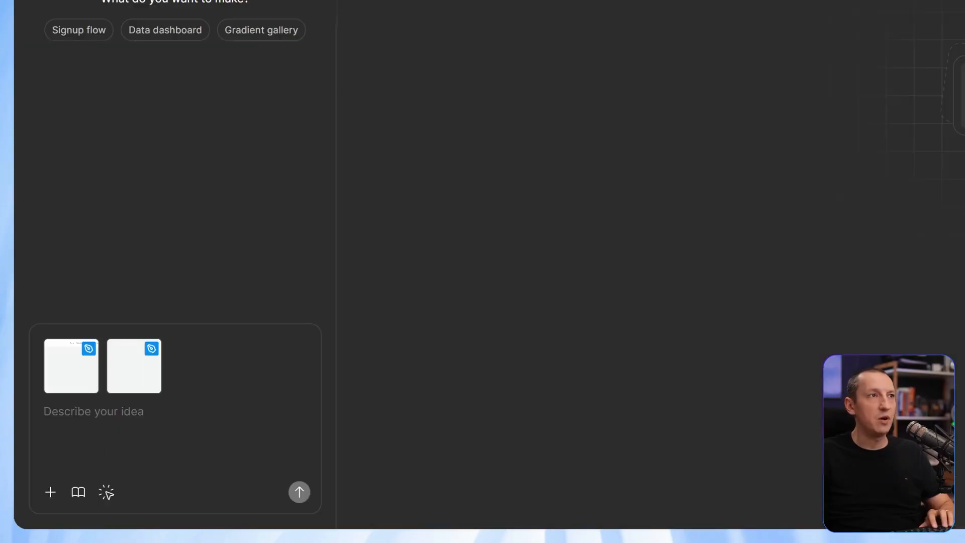
pyautogui.hotkey('ctrl', 'v')
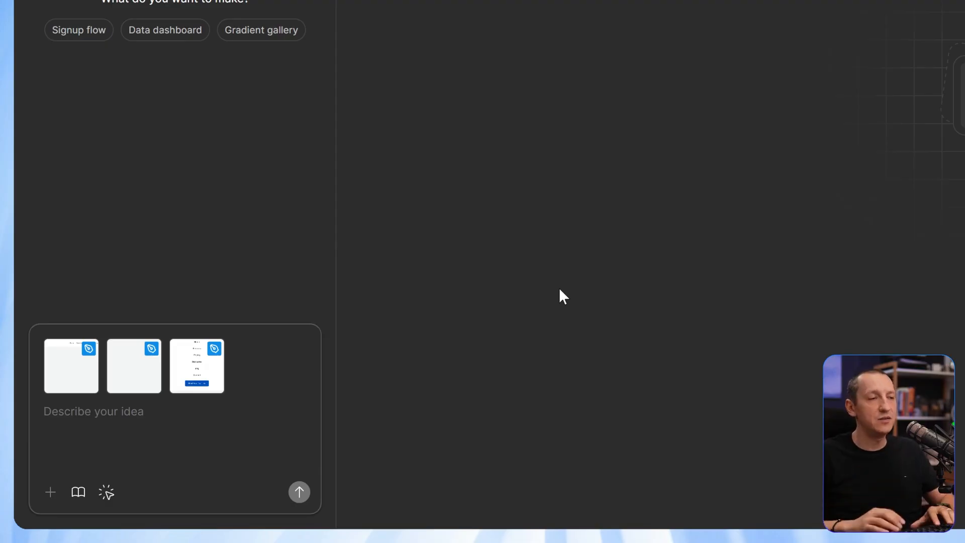
pyautogui.write('create a prototype of the responsive header')
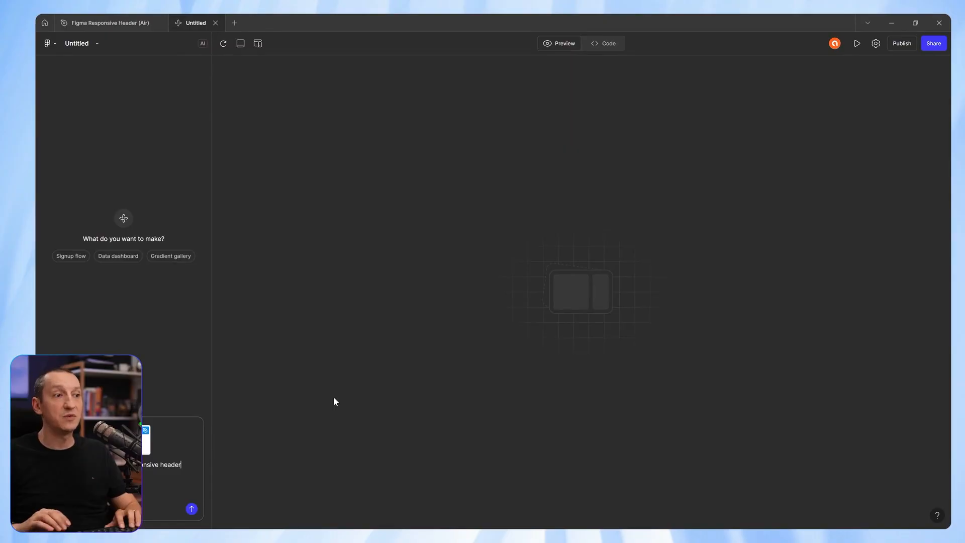
pyautogui.press('Return')
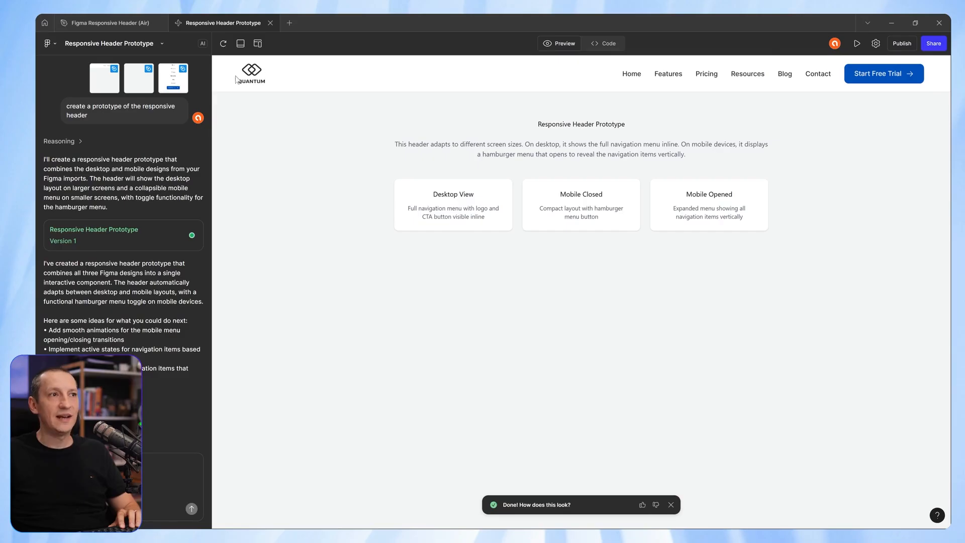
# Inspect the generated page, show it in the device-size preview, and widen the preview to about 737 px.
pyautogui.moveTo(527, 124); pyautogui.dragTo(771, 227)
pyautogui.click(781, 259)
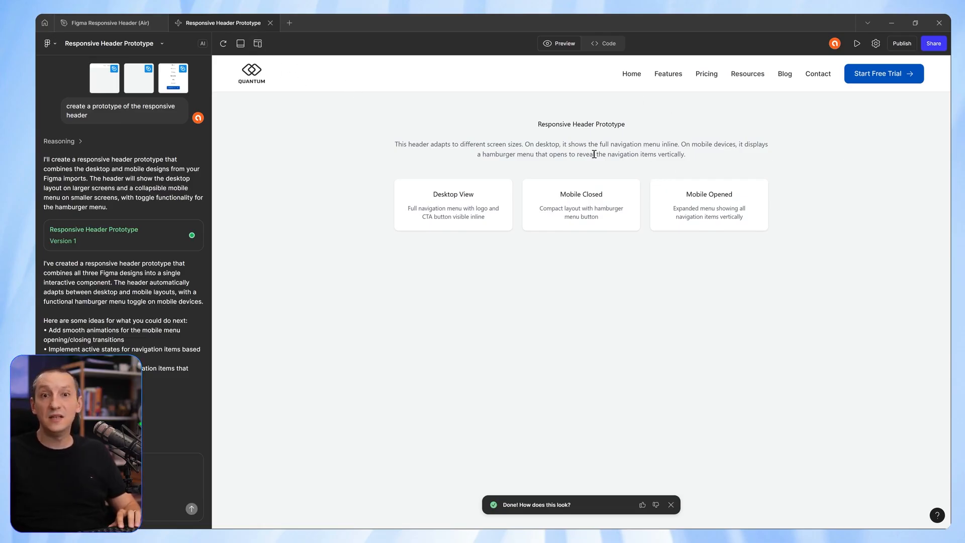
pyautogui.click(257, 43)
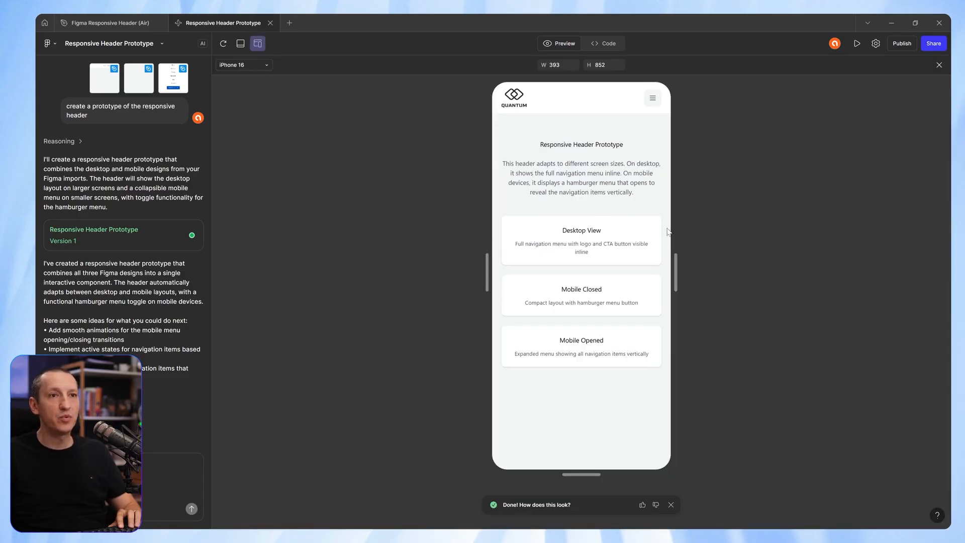
pyautogui.moveTo(681, 269); pyautogui.dragTo(759, 285)
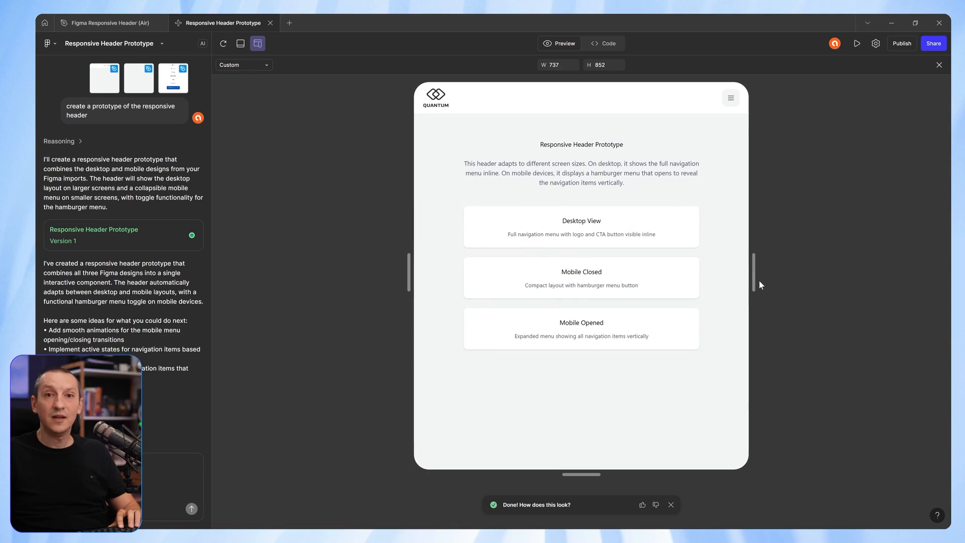
# Test opening and closing the hamburger menu, and widen the preview to about 1259 px to check the desktop layout.
pyautogui.click(734, 99)
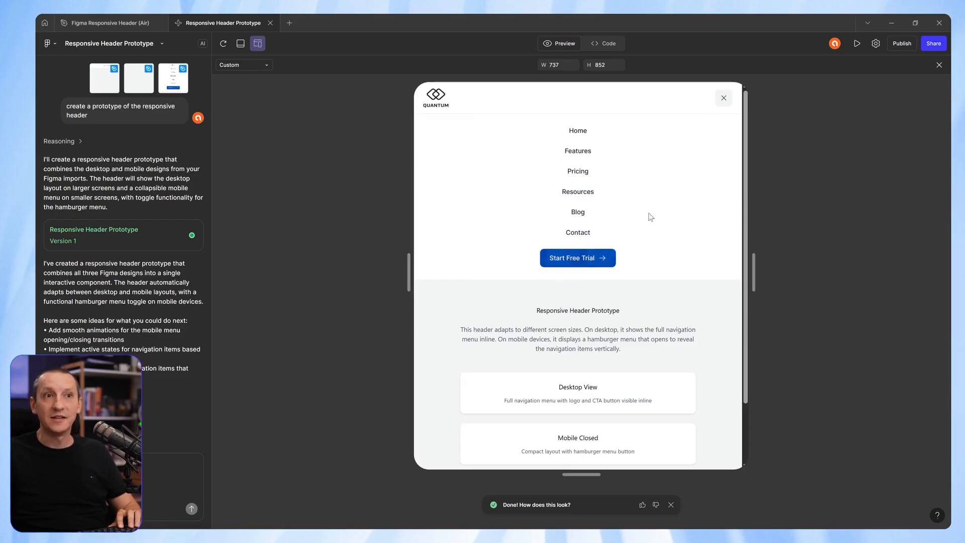
pyautogui.click(723, 99)
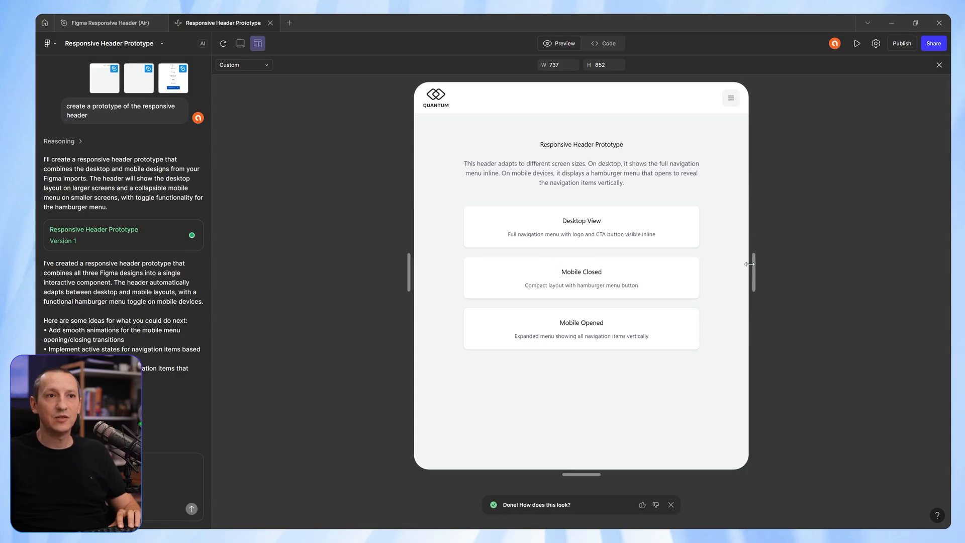
pyautogui.moveTo(749, 263); pyautogui.dragTo(874, 277)
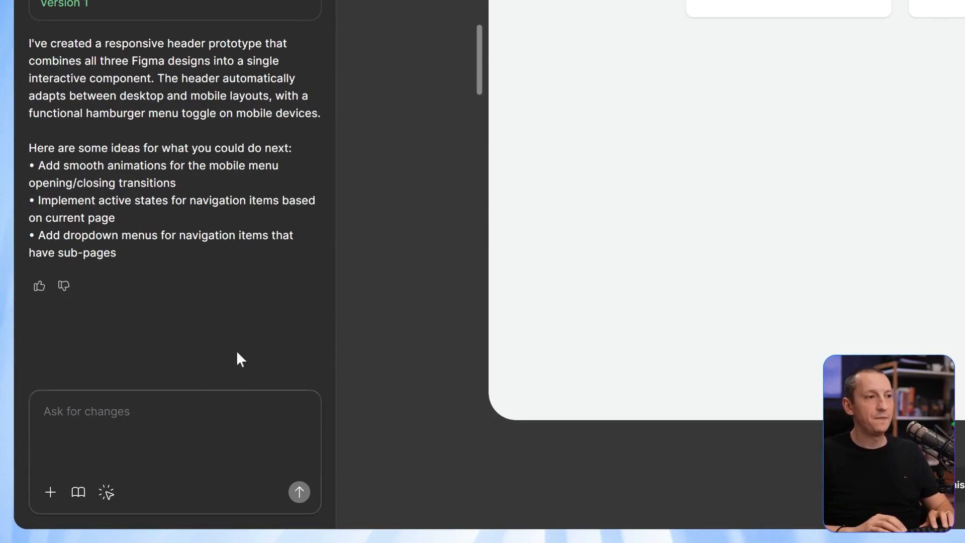
# Ask Figma Make for the change "switch to the mobile view sooner".
pyautogui.write('switch to the ')
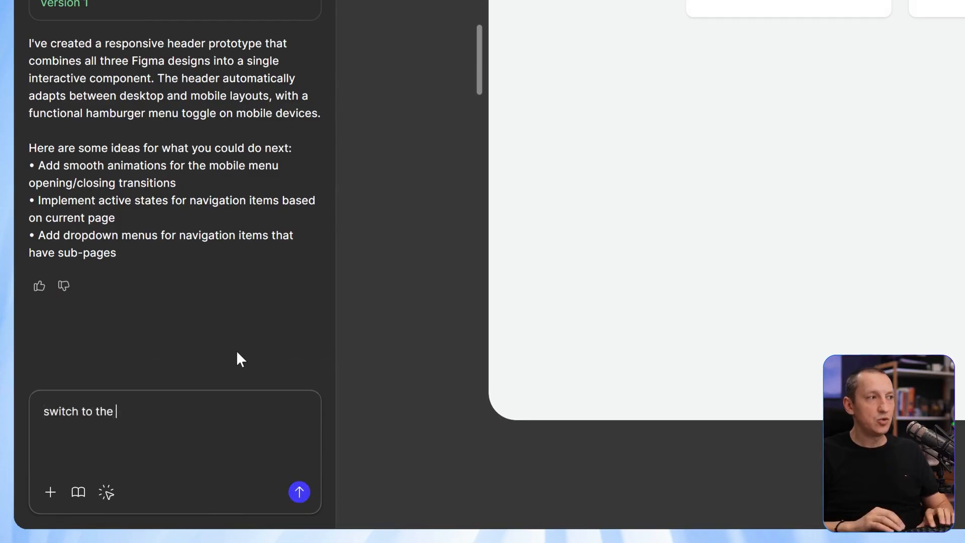
pyautogui.write('mobile view')
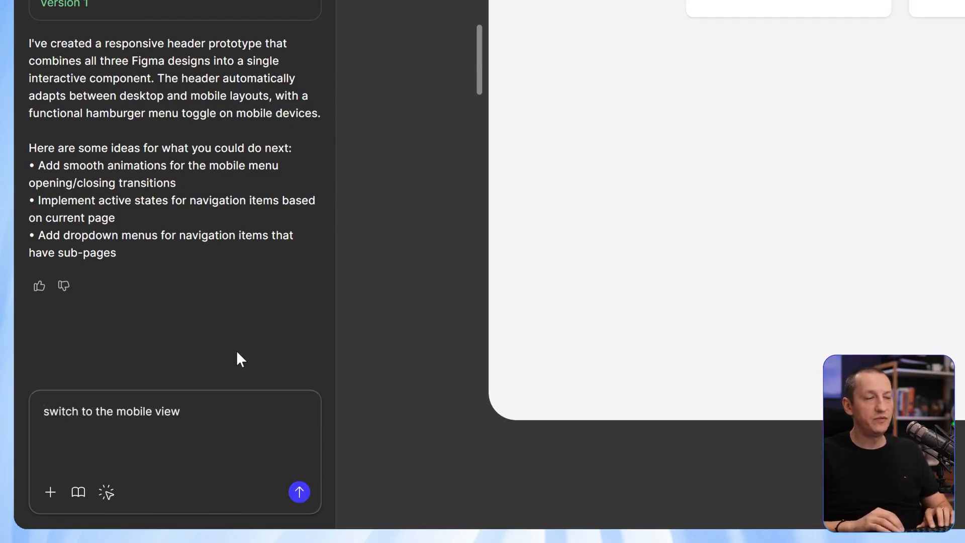
pyautogui.write(' sooner')
pyautogui.press('Return')
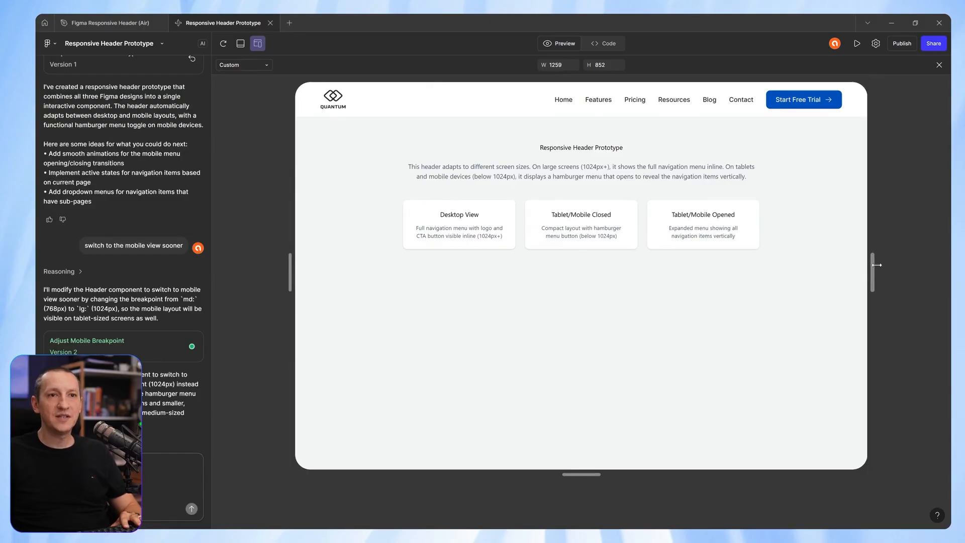
# Narrow the revised prototype's preview to about 975 px and test opening and closing its hamburger menu.
pyautogui.moveTo(876, 265); pyautogui.dragTo(823, 269)
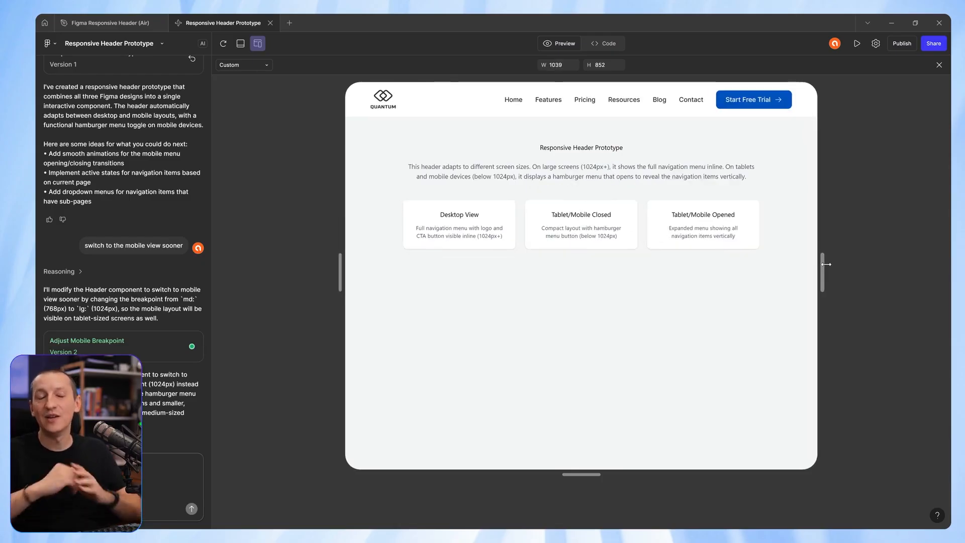
pyautogui.moveTo(822, 264); pyautogui.dragTo(808, 266)
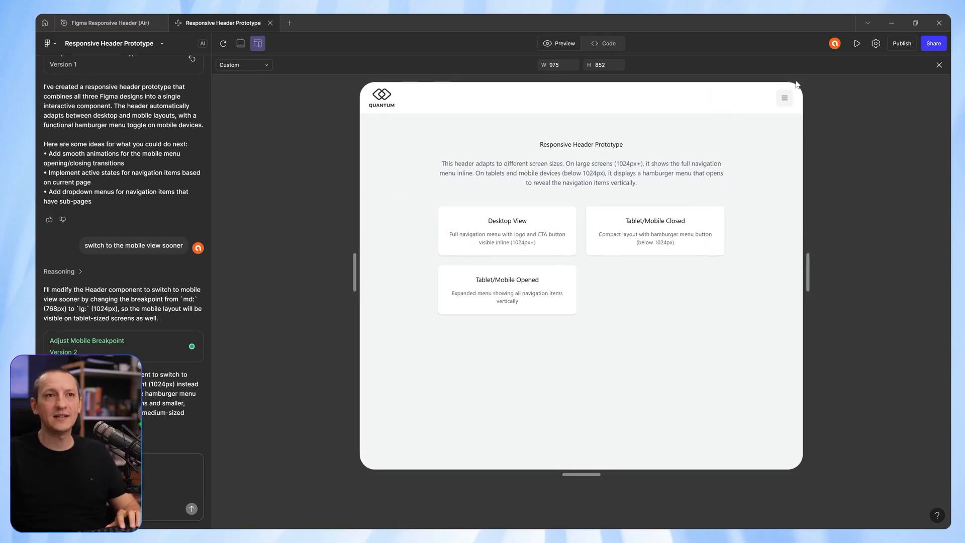
pyautogui.click(783, 100)
pyautogui.click(778, 100)
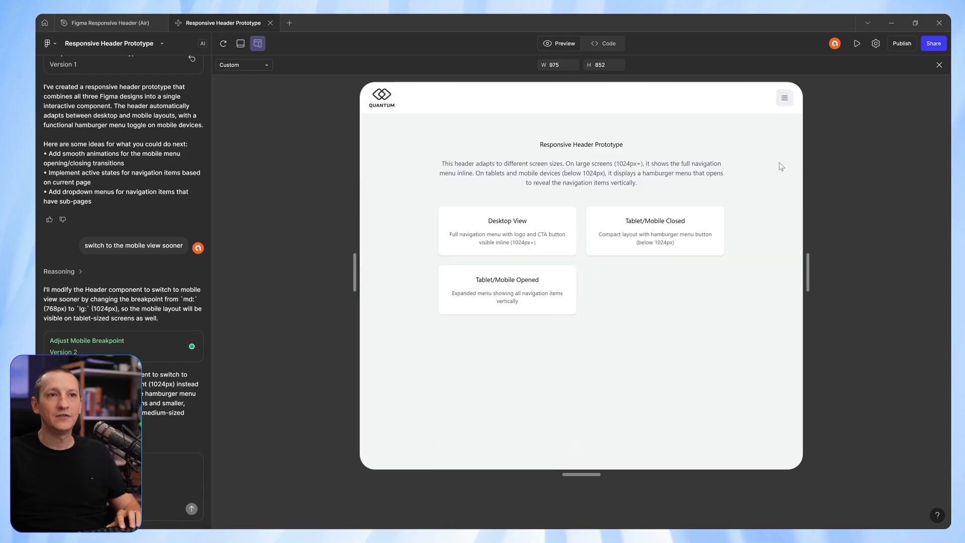